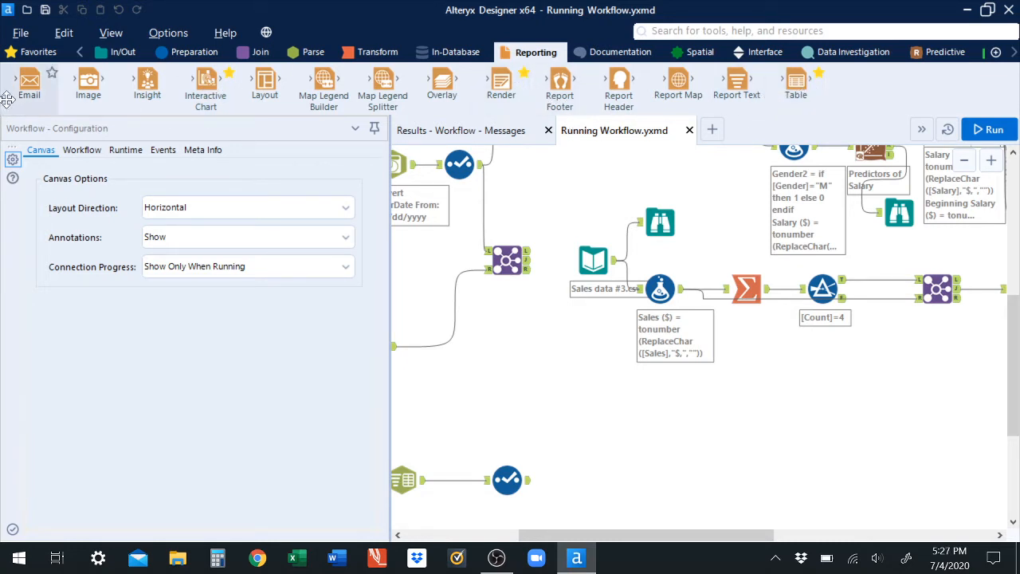
# Delete the Predictors of Salary linear regression tool from the workflow, with the favourite tools shown
pyautogui.click(32, 52)
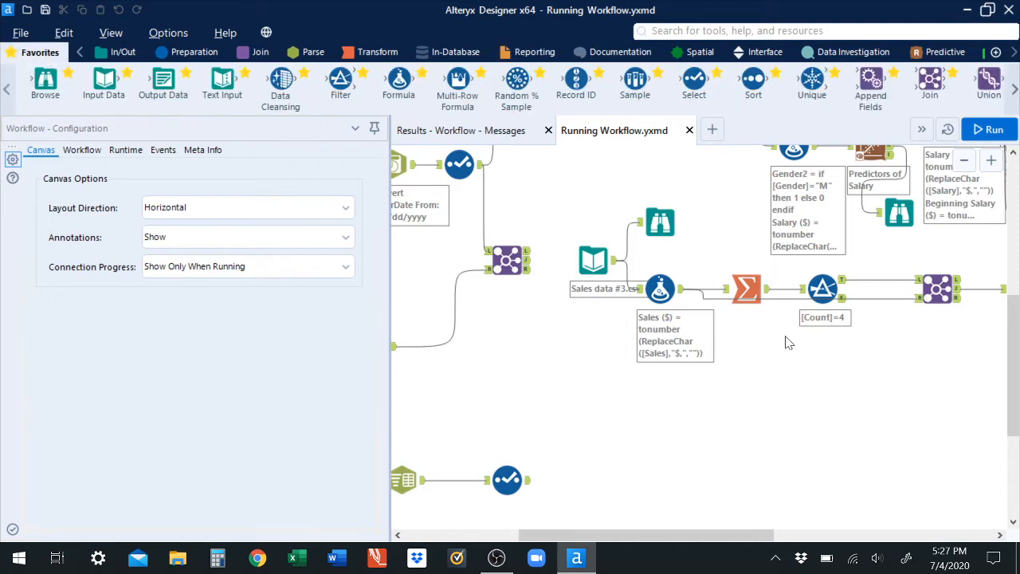
pyautogui.moveTo(734, 535)
pyautogui.mouseDown()
pyautogui.moveTo(714, 539)
pyautogui.moveTo(723, 539)
pyautogui.mouseUp()
pyautogui.moveTo(1011, 353); pyautogui.dragTo(1009, 293)
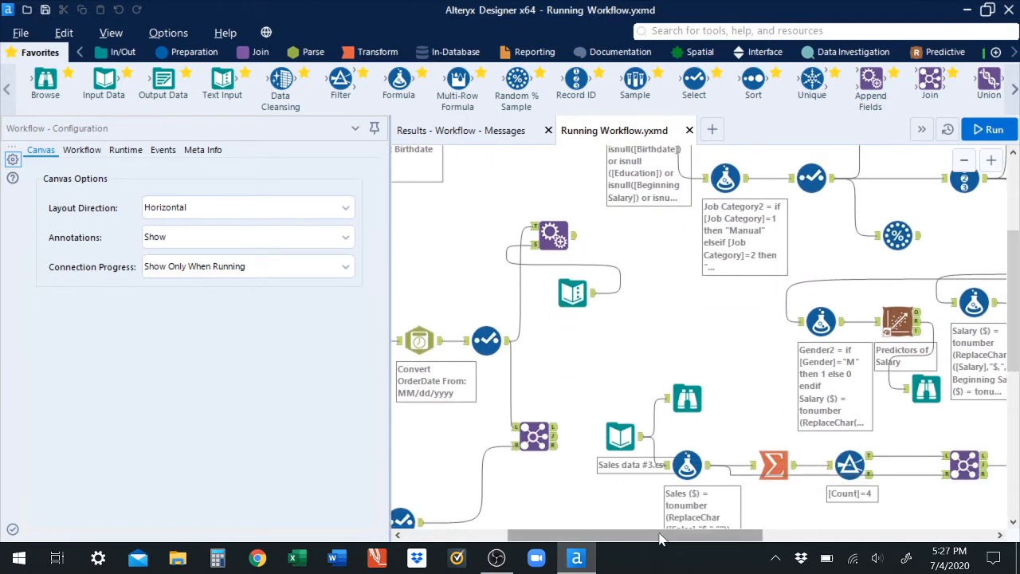
pyautogui.moveTo(658, 542)
pyautogui.mouseDown()
pyautogui.moveTo(610, 542)
pyautogui.moveTo(662, 540)
pyautogui.mouseUp()
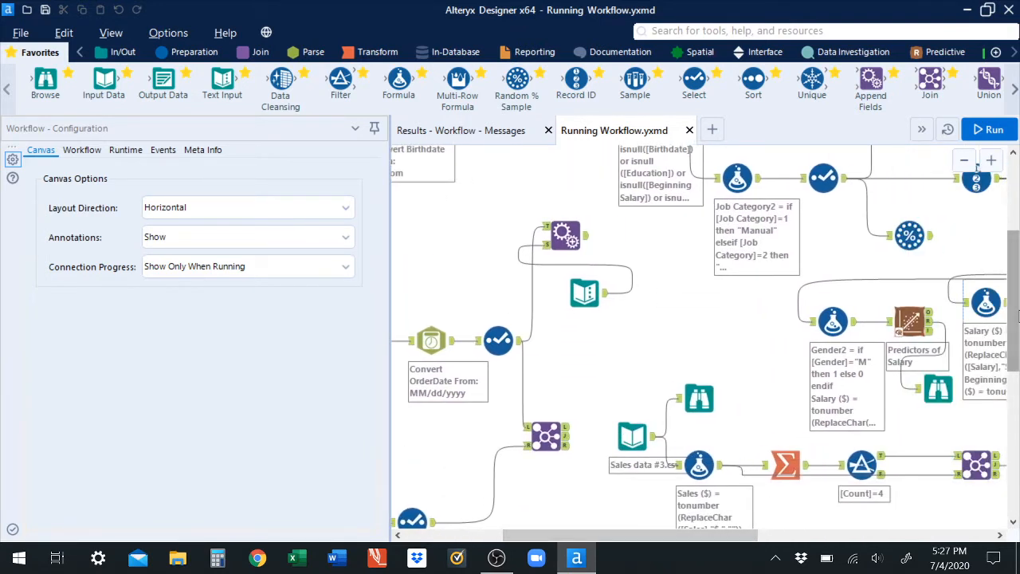
pyautogui.moveTo(1016, 315); pyautogui.dragTo(1018, 327)
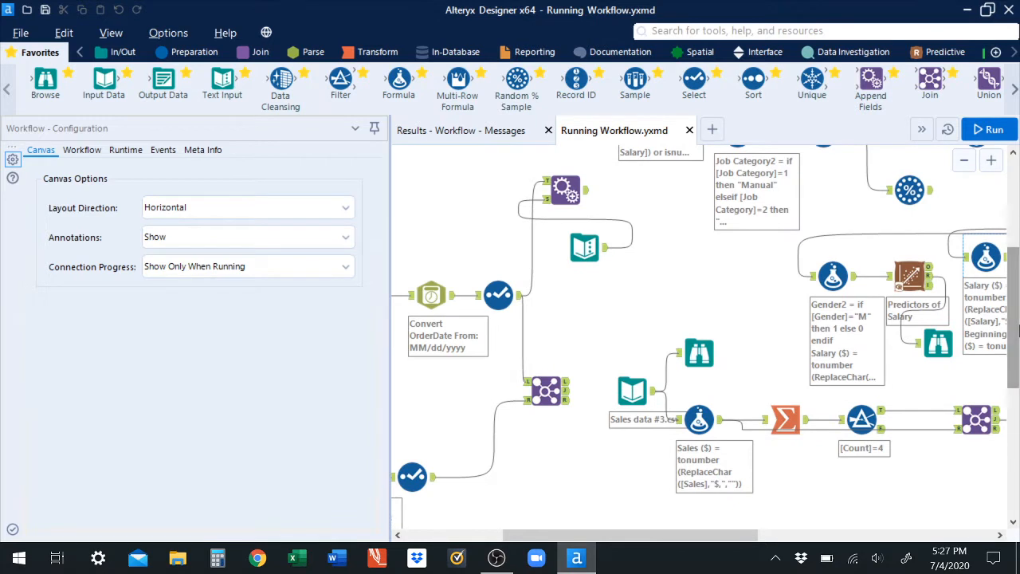
pyautogui.click(917, 279)
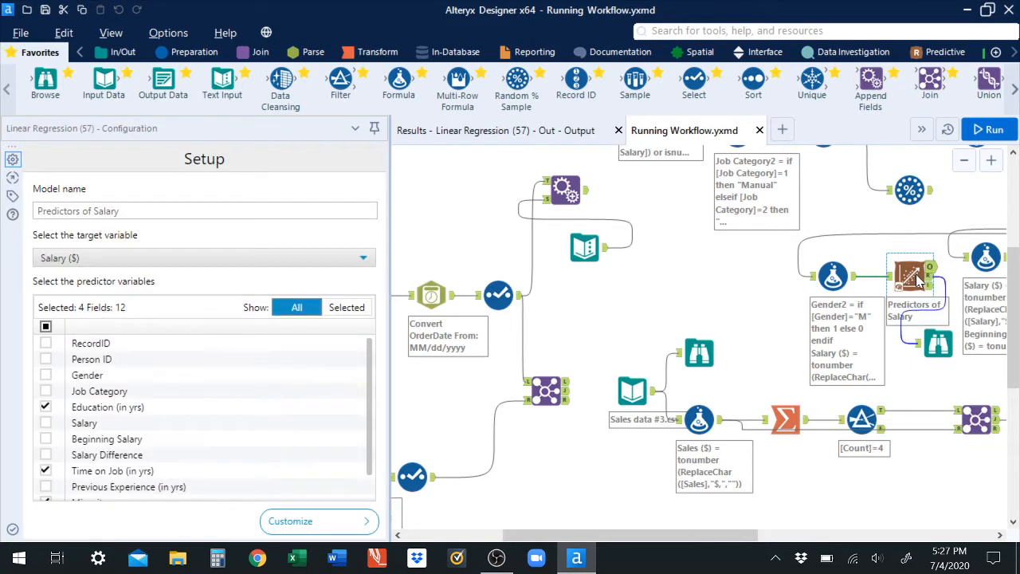
pyautogui.press('Delete')
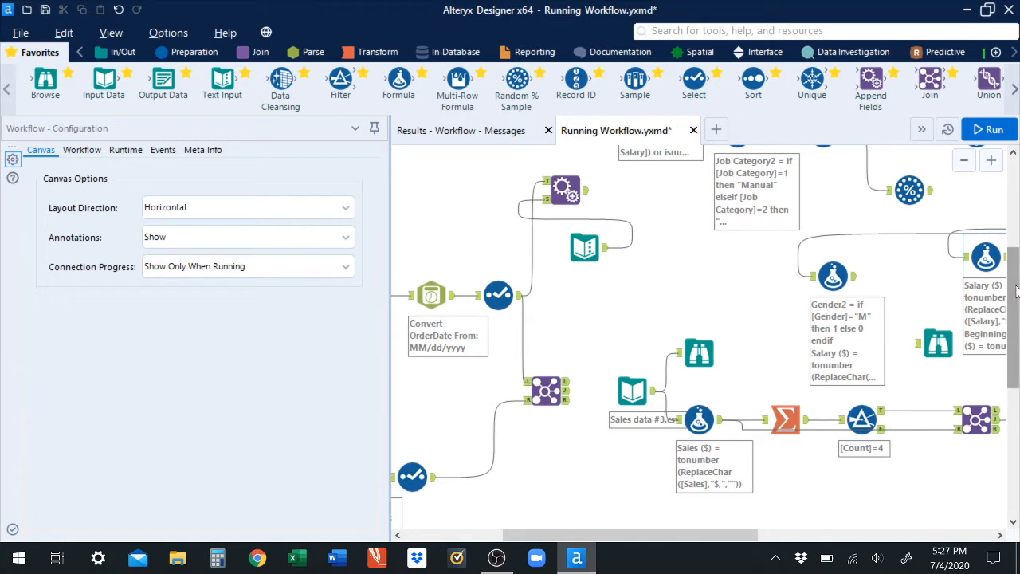
# Move the Sales data #3.csv branch, from its input through the Pearson Correlation tool, further right on the canvas, away from the Order Date join
pyautogui.moveTo(1017, 291); pyautogui.dragTo(1016, 324)
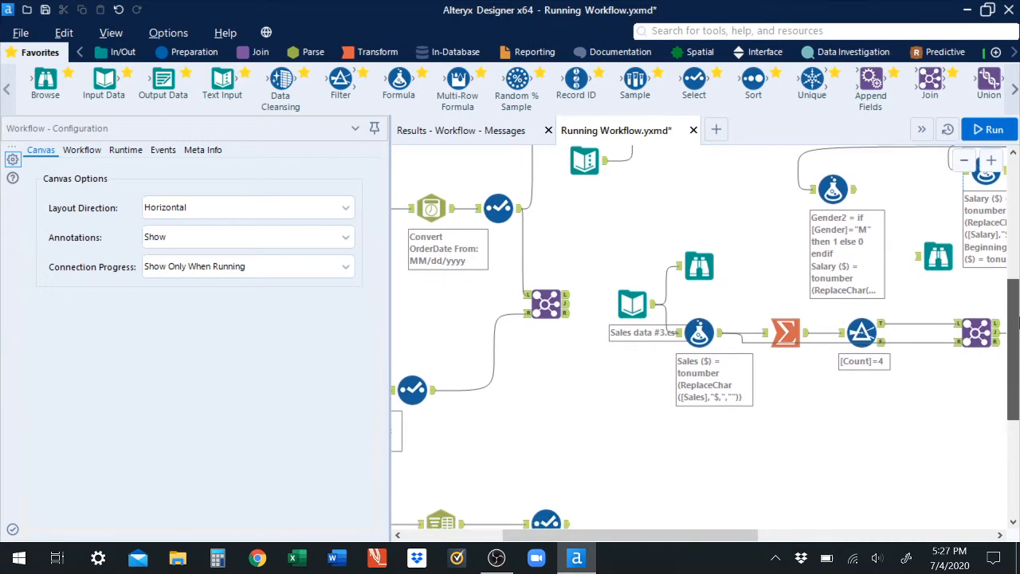
pyautogui.click(636, 308)
pyautogui.click(698, 265)
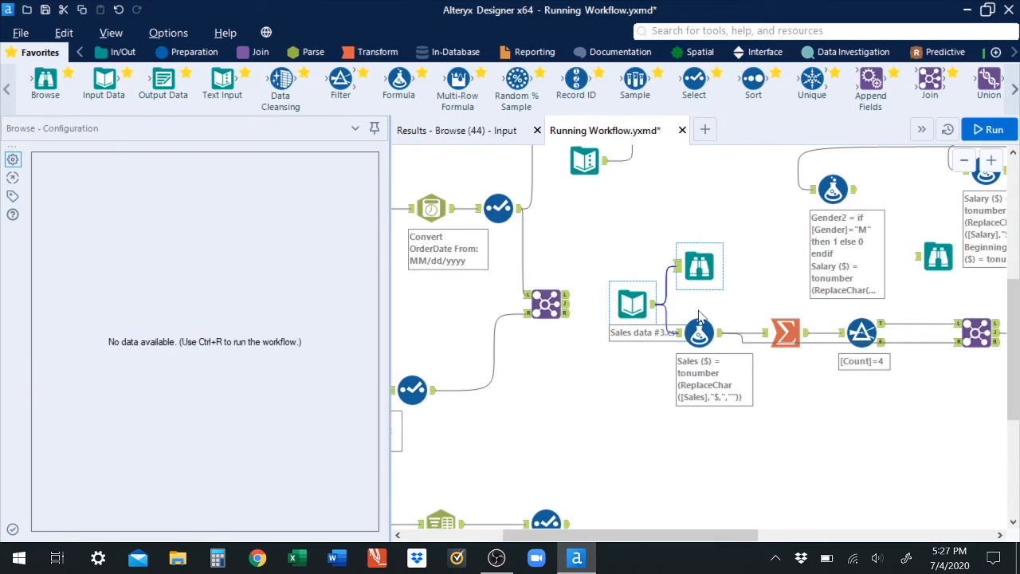
pyautogui.click(699, 332)
pyautogui.click(784, 333)
pyautogui.click(861, 332)
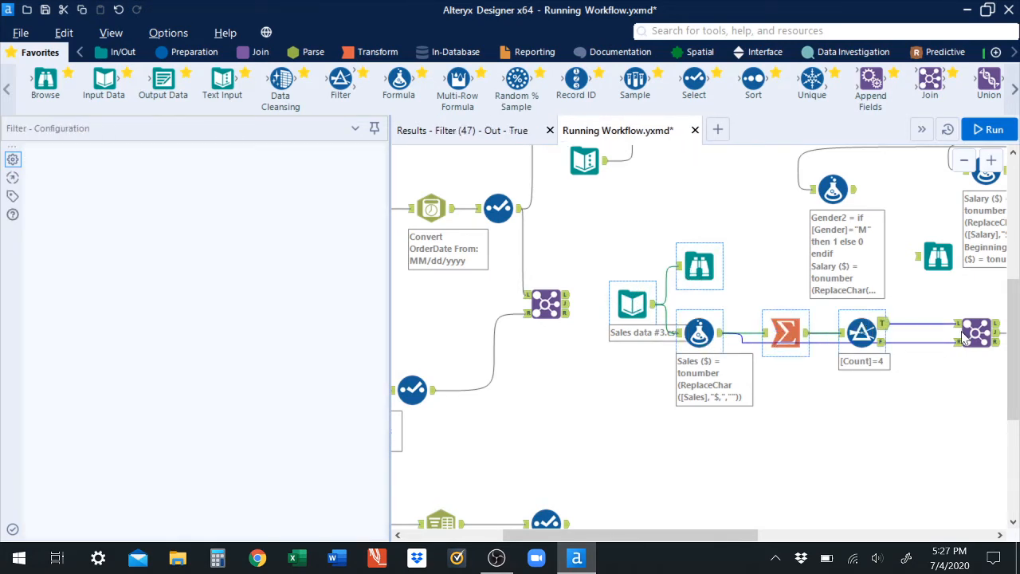
pyautogui.click(976, 333)
pyautogui.moveTo(687, 535); pyautogui.dragTo(800, 535)
pyautogui.click(789, 338)
pyautogui.click(854, 419)
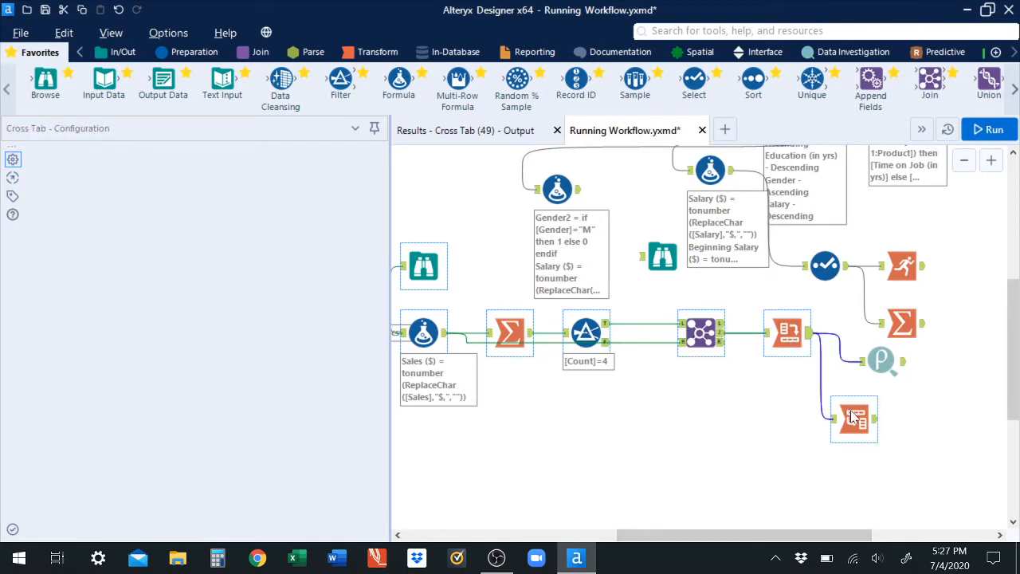
pyautogui.click(881, 374)
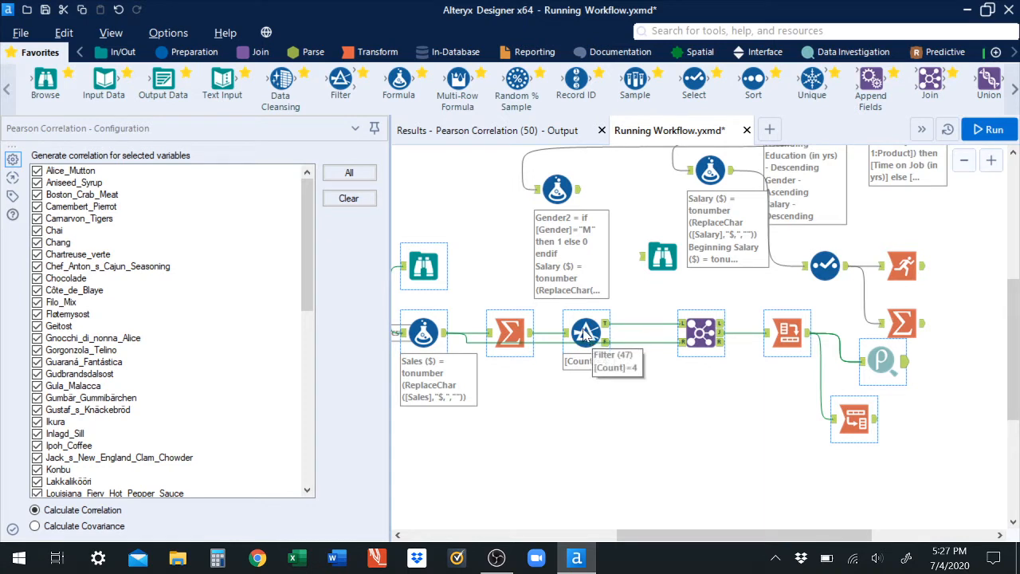
pyautogui.moveTo(582, 331); pyautogui.dragTo(610, 477)
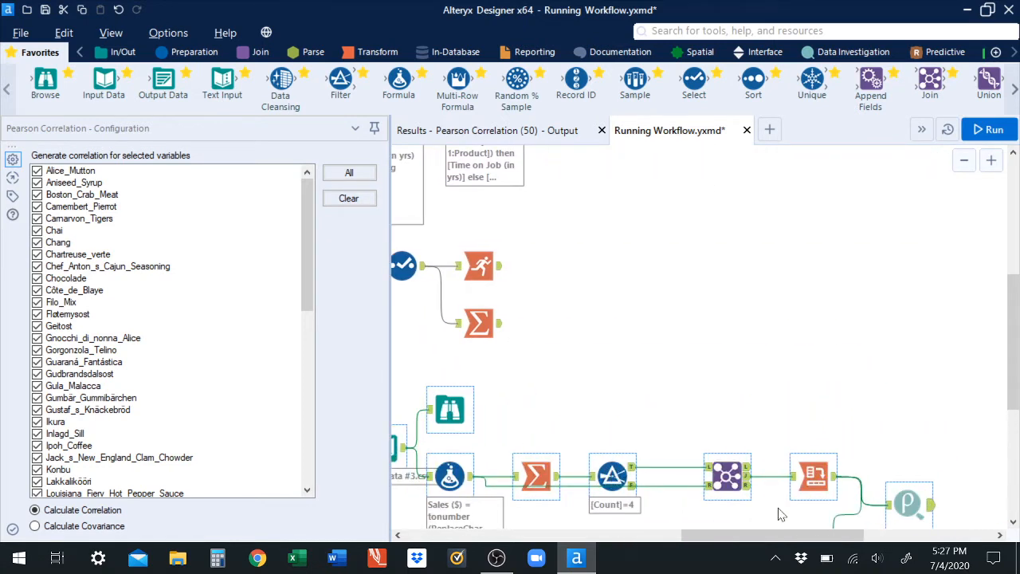
# Open the results of the join on Order Date and run the workflow
pyautogui.moveTo(779, 540); pyautogui.dragTo(543, 564)
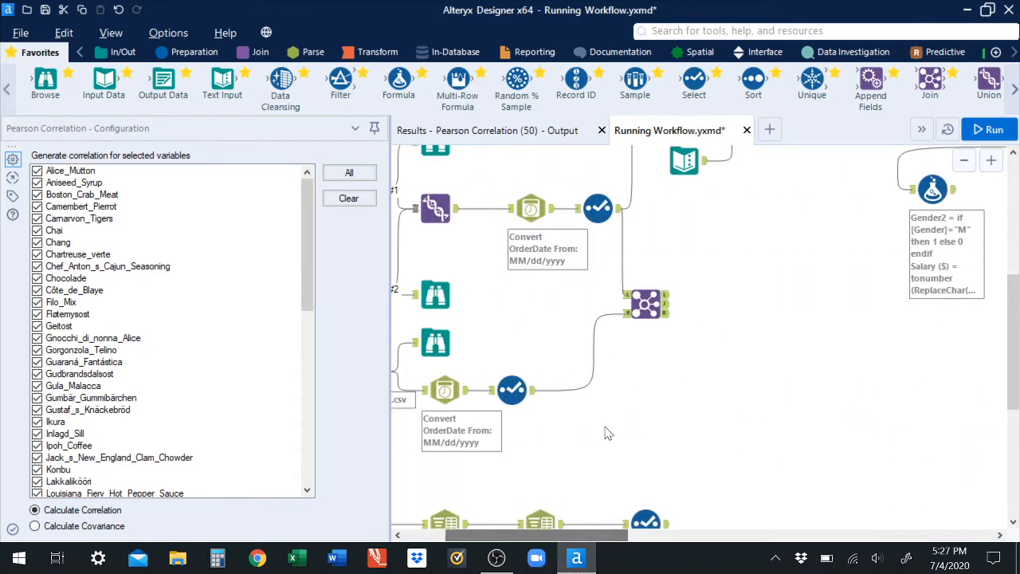
pyautogui.click(668, 303)
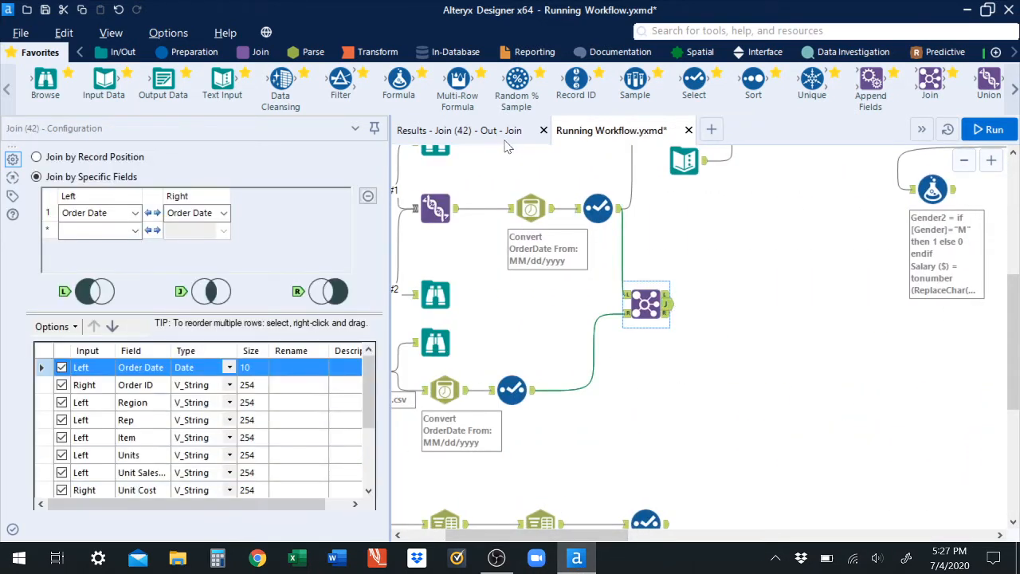
pyautogui.click(484, 134)
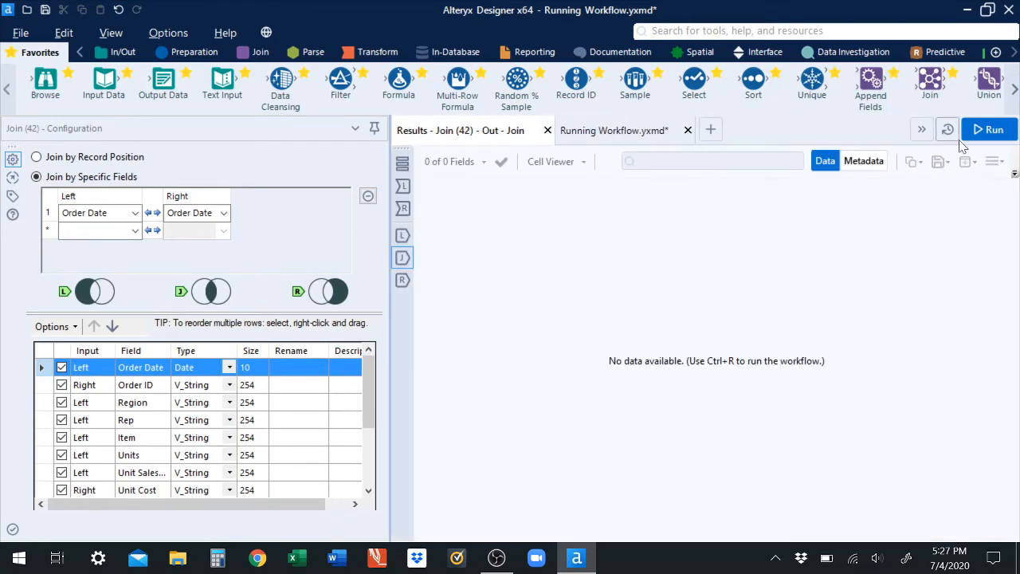
pyautogui.click(986, 132)
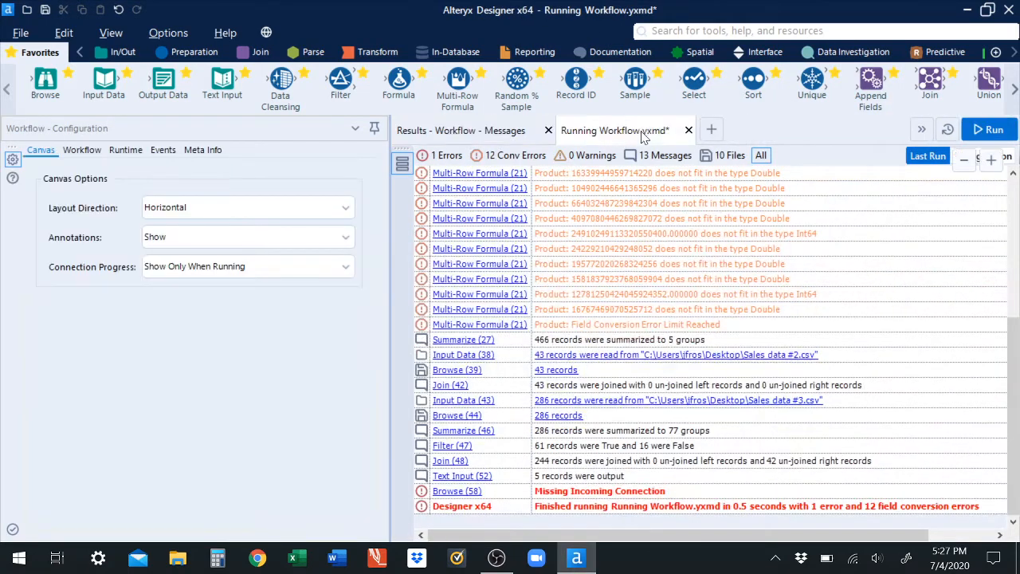
# Examine the joined output of the Order Date join, including its Total Revenue and Total Cost columns
pyautogui.click(642, 131)
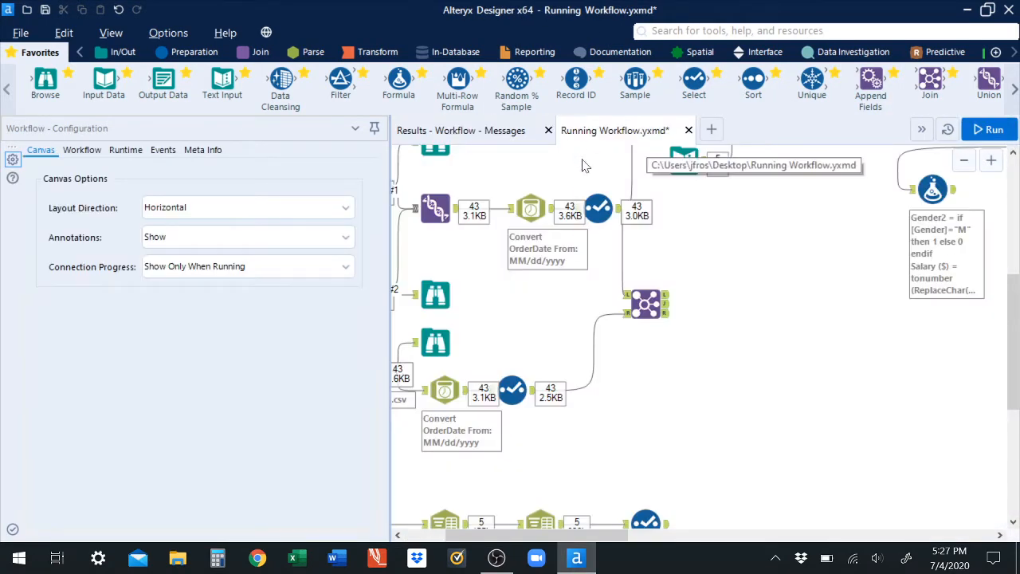
pyautogui.click(667, 309)
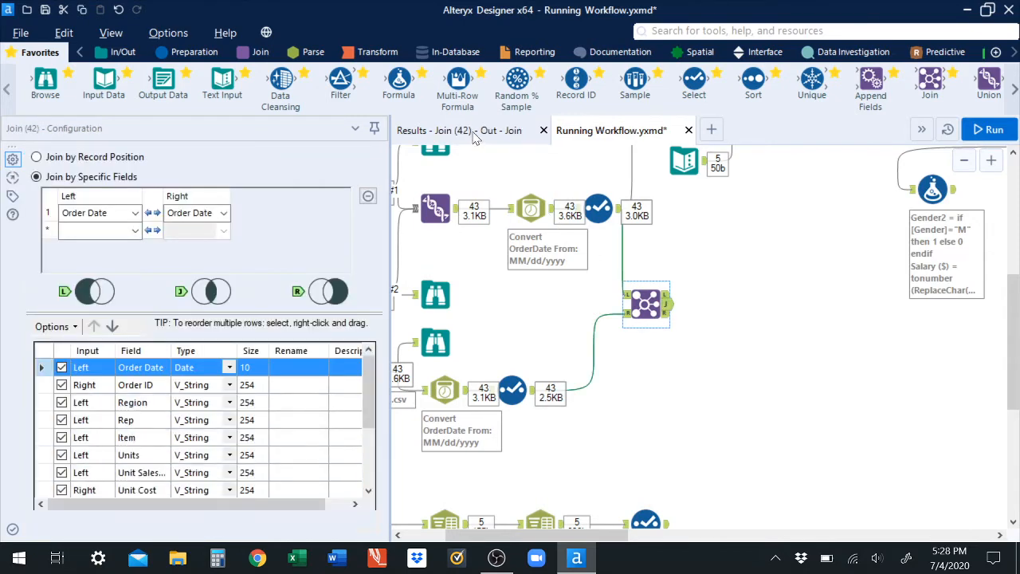
pyautogui.click(474, 134)
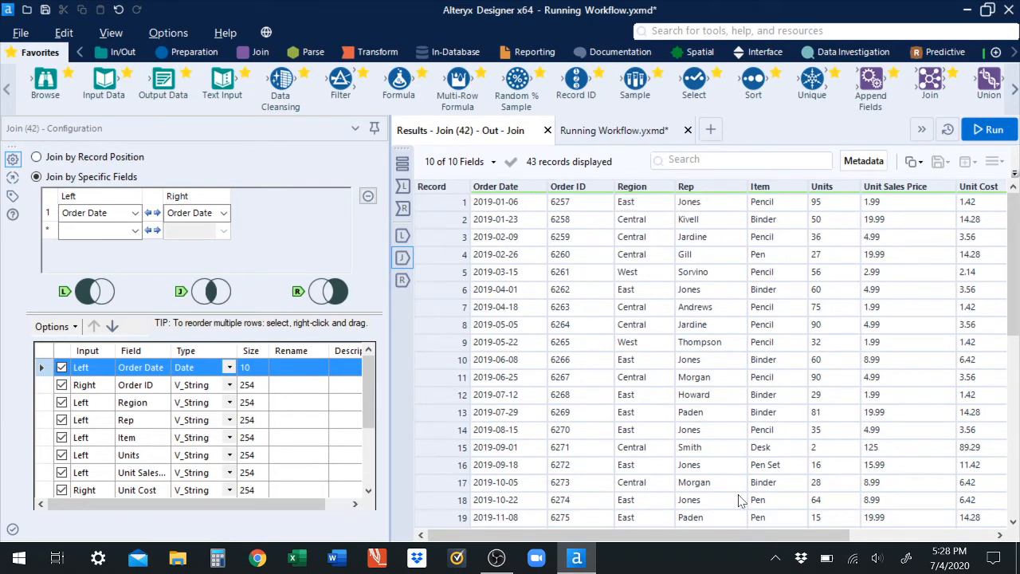
pyautogui.moveTo(755, 537); pyautogui.dragTo(889, 538)
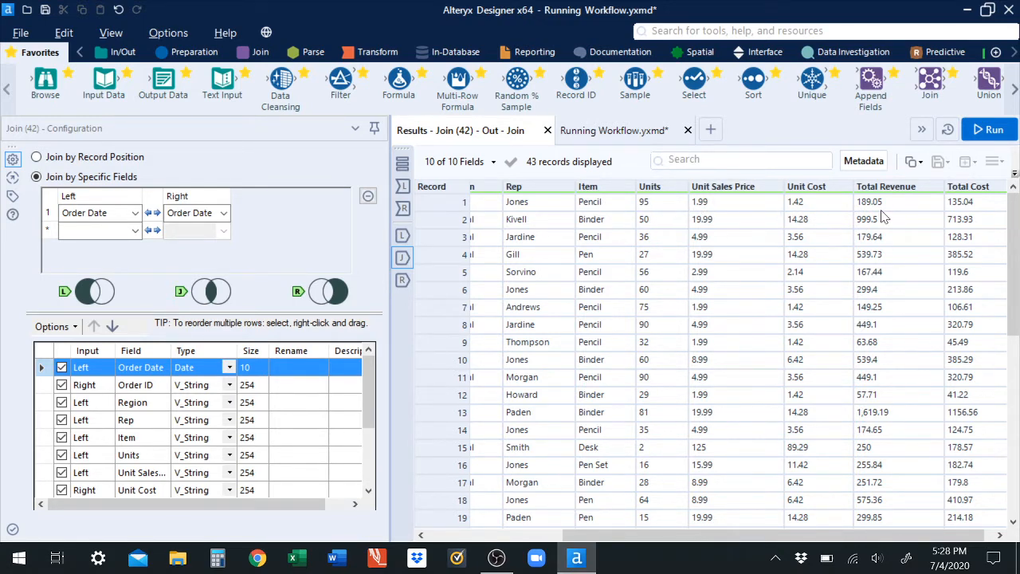
pyautogui.moveTo(824, 537); pyautogui.dragTo(851, 522)
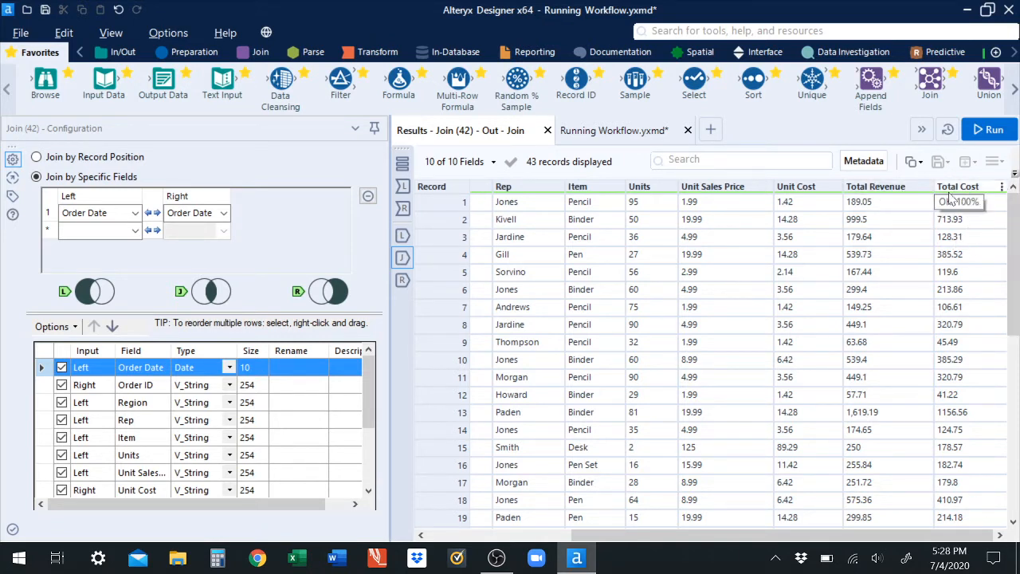
# Connect a Formula tool to the joined output of the Order Date join and add an output column named Total Revenue ($)
pyautogui.click(589, 131)
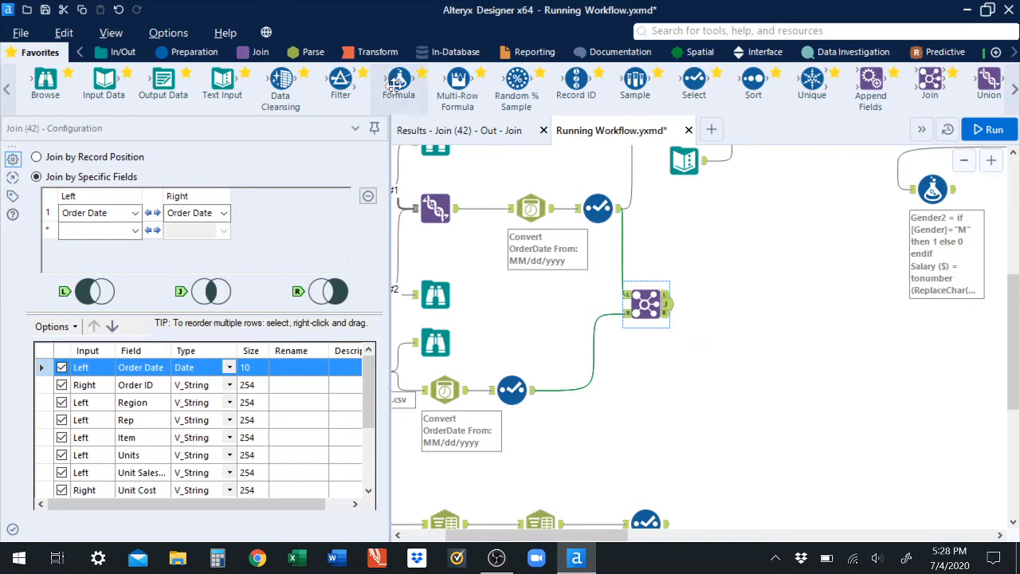
pyautogui.moveTo(398, 79); pyautogui.dragTo(721, 302)
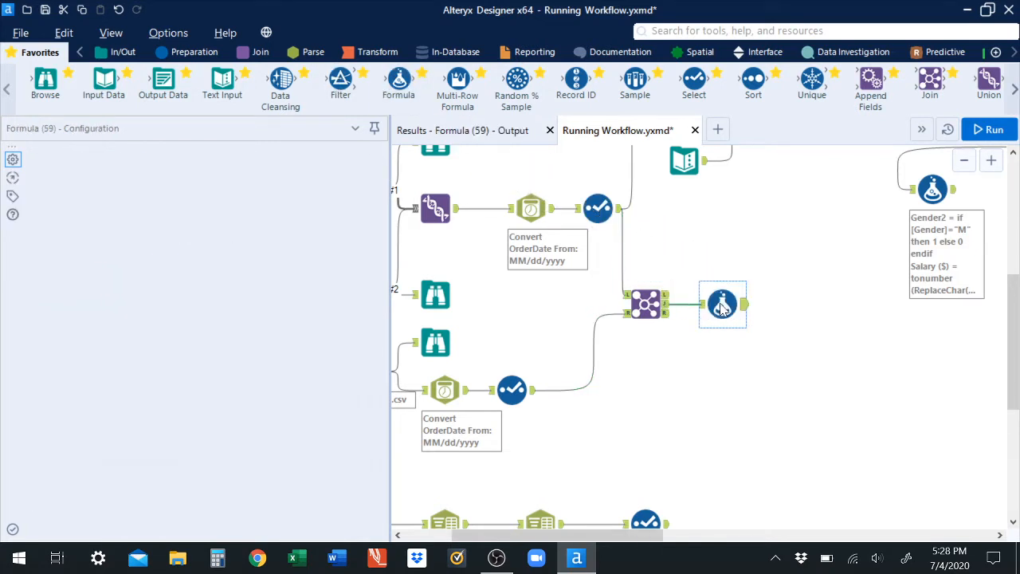
pyautogui.click(160, 171)
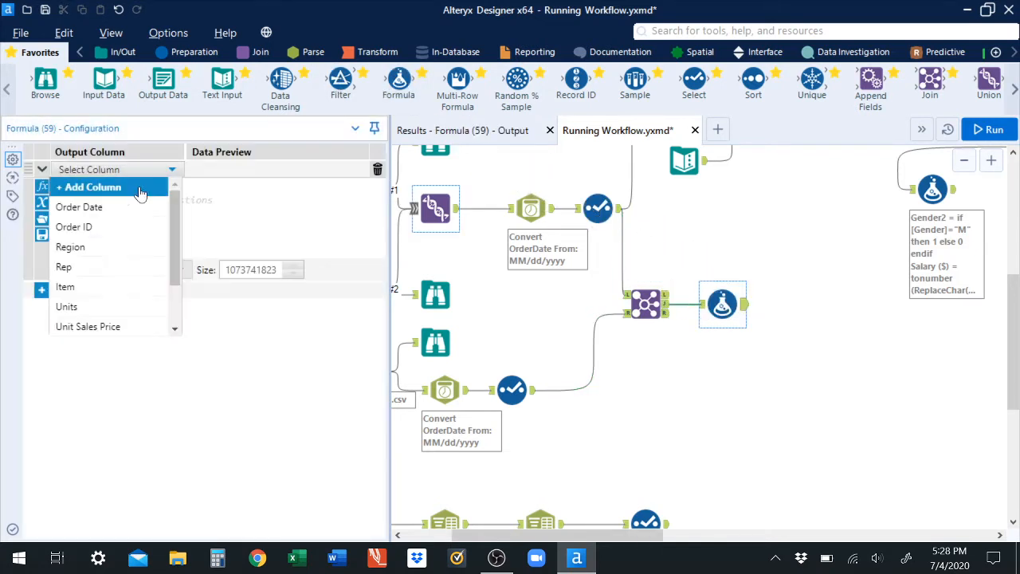
pyautogui.click(133, 186)
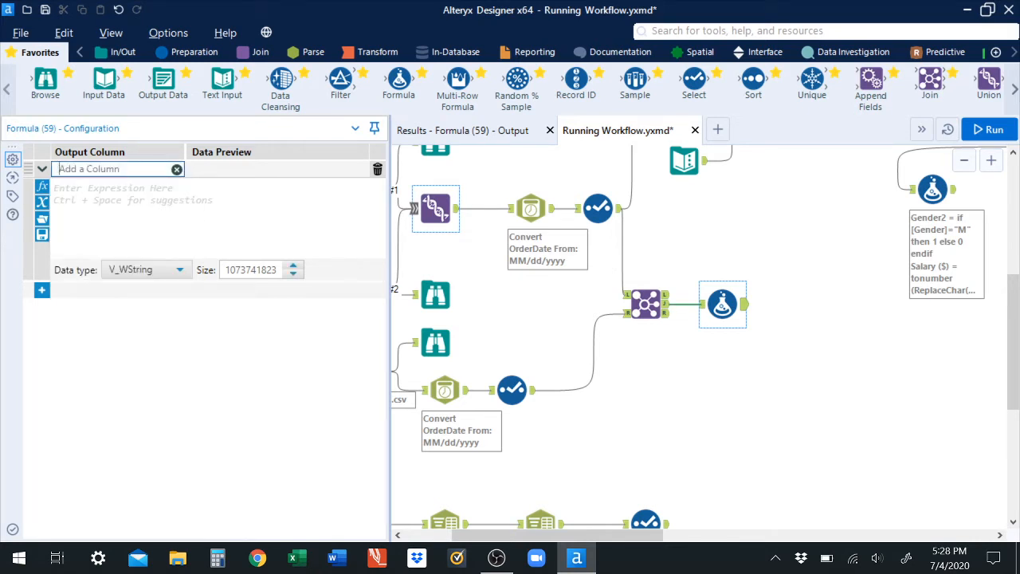
pyautogui.write('Total Revenue ($')
pyautogui.click(54, 191)
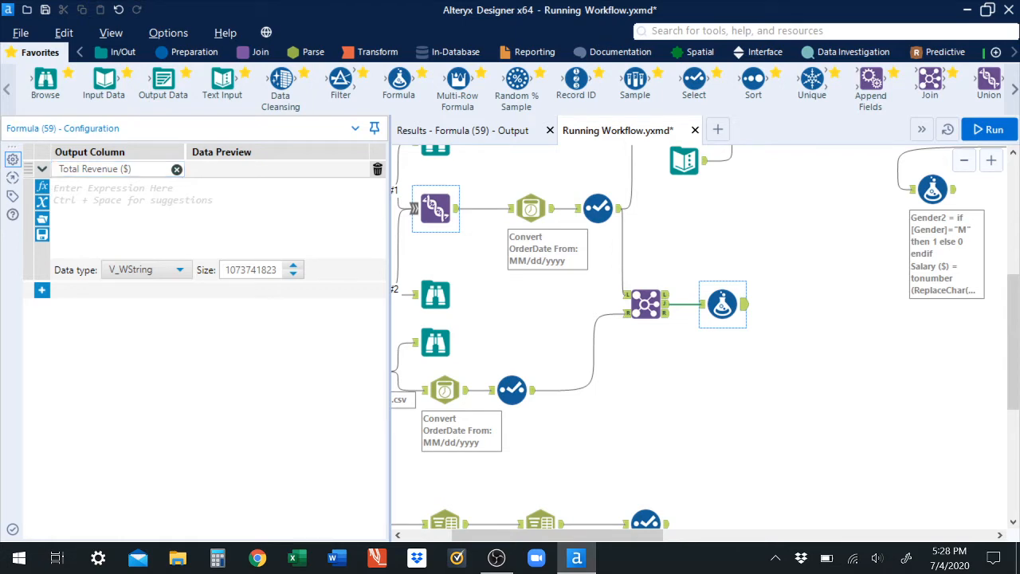
# Begin the Total Revenue ($) expression with ReplaceChar([Total Revenue]
pyautogui.write('Replace')
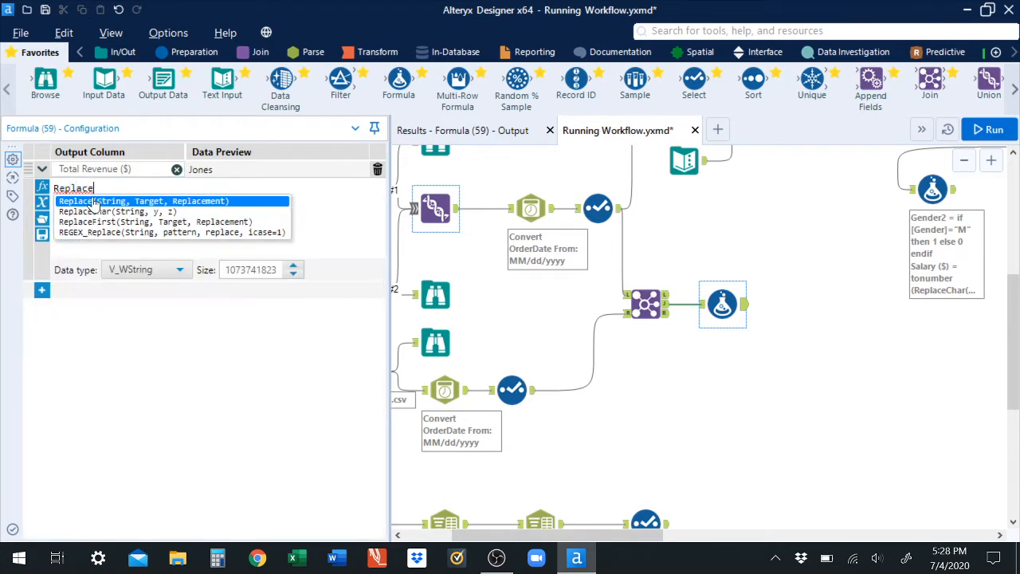
pyautogui.write('Char(')
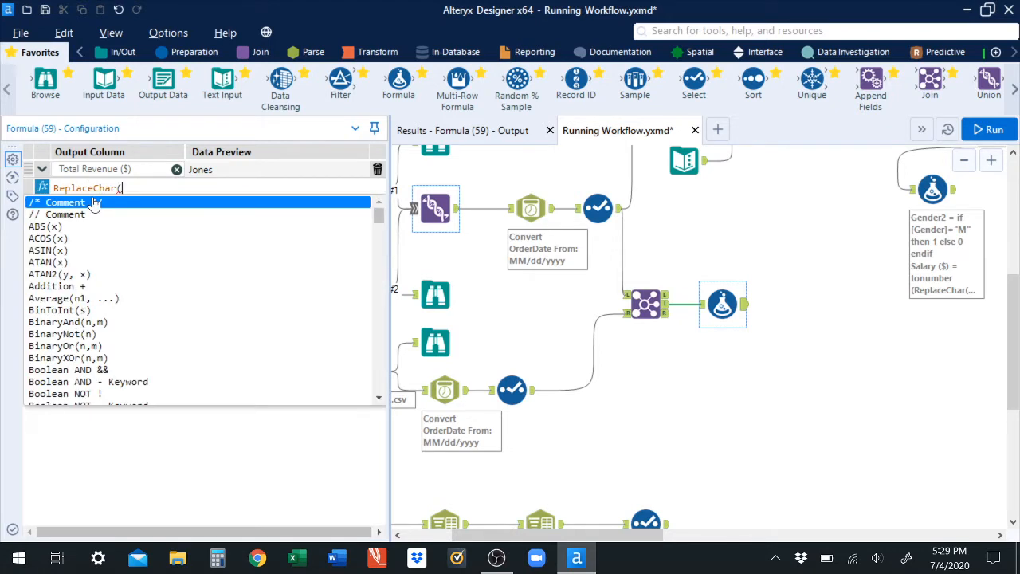
pyautogui.write('[')
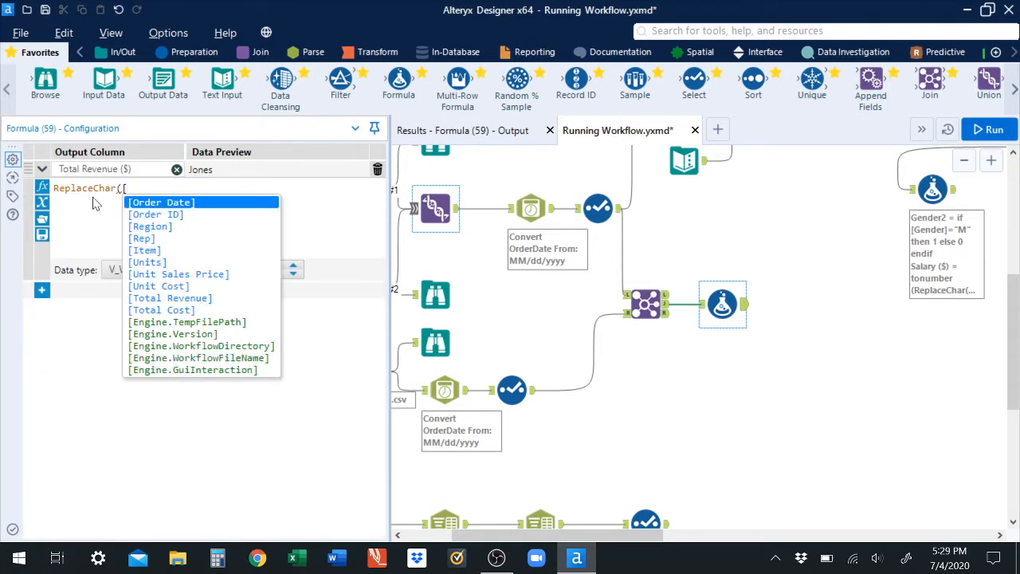
pyautogui.write('Total')
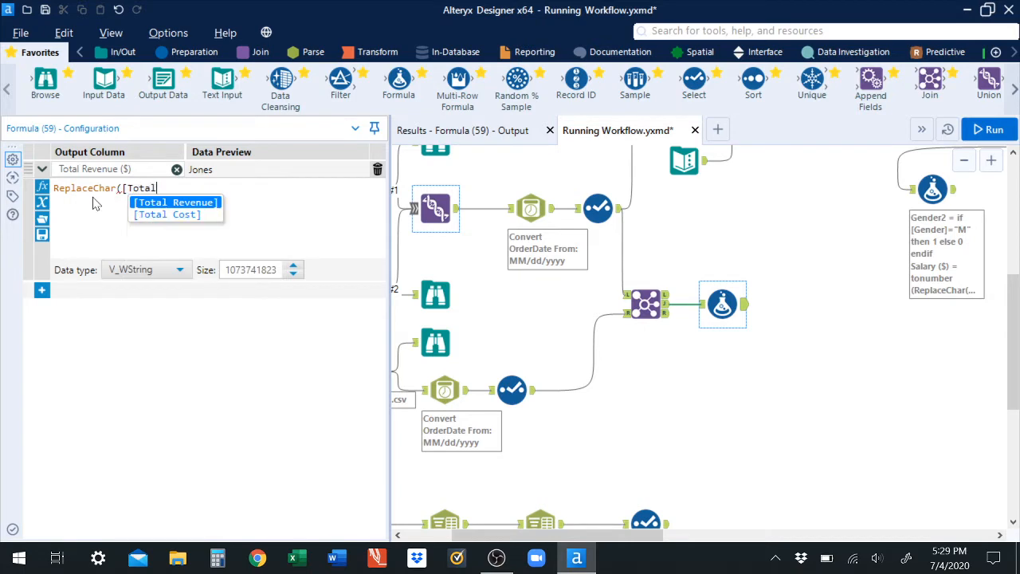
pyautogui.press('Return')
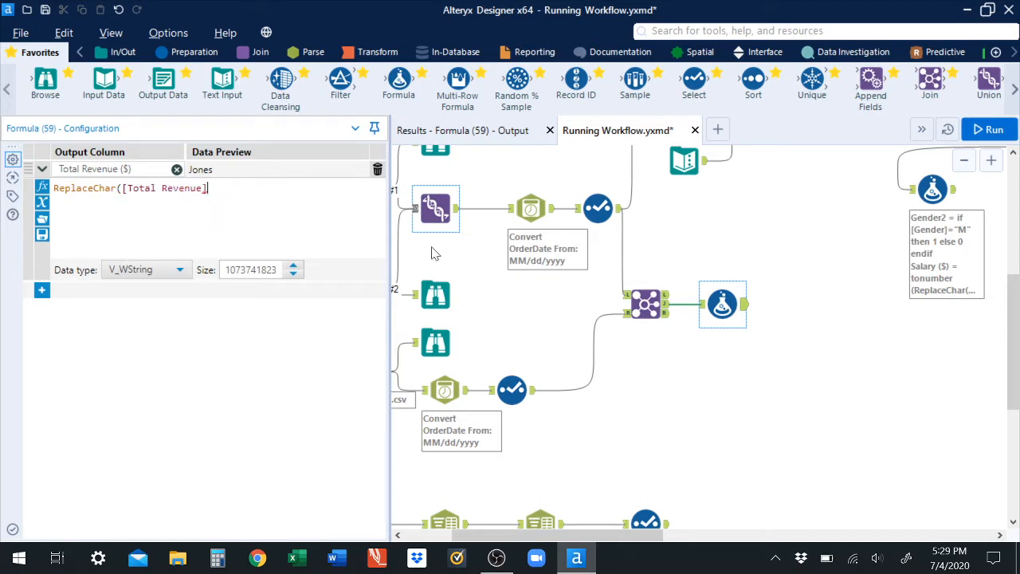
# Check how the Total Revenue values are formatted in the Order Date join's output, and return to the workflow canvas
pyautogui.click(658, 309)
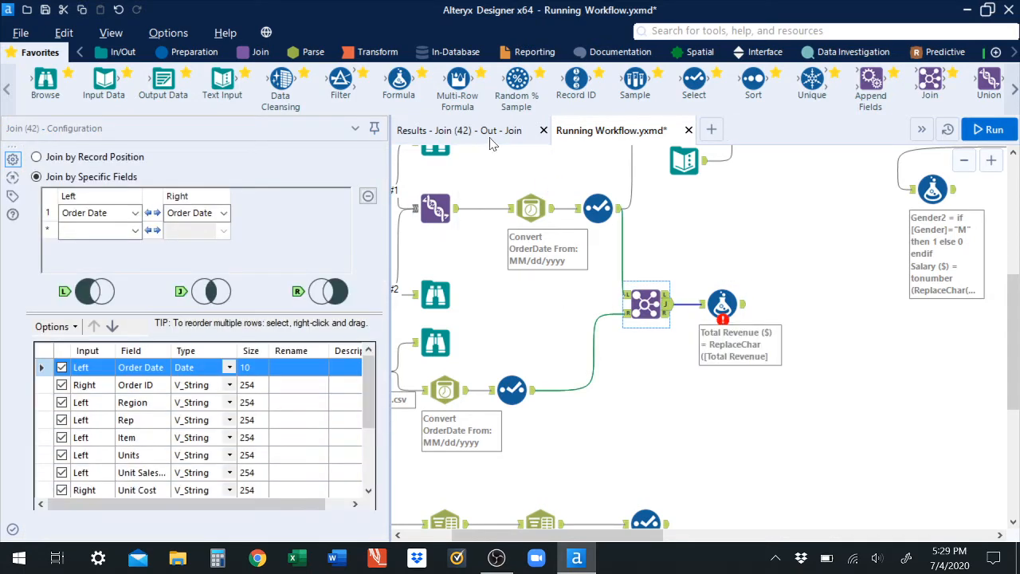
pyautogui.click(463, 129)
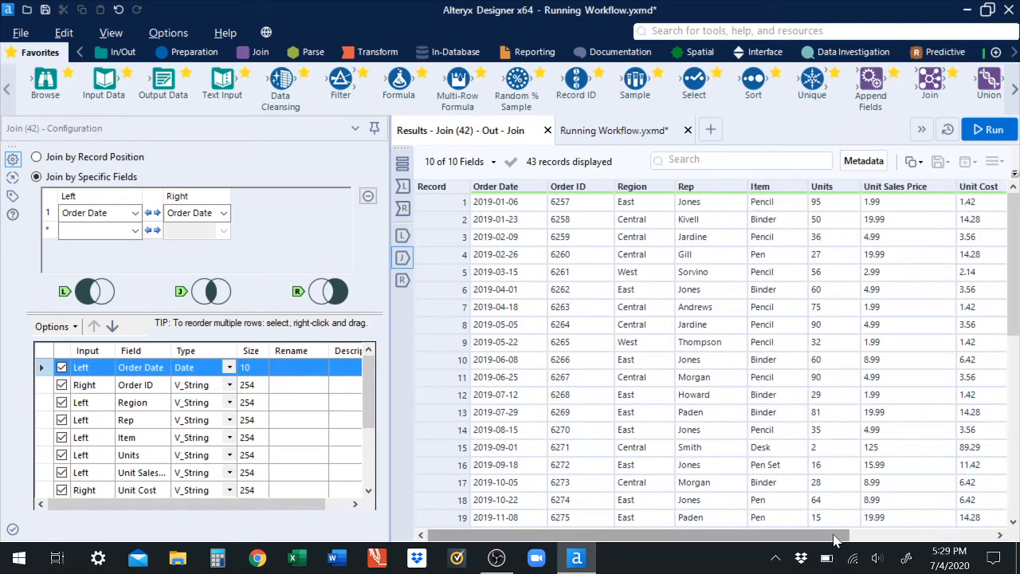
pyautogui.moveTo(844, 534); pyautogui.dragTo(994, 535)
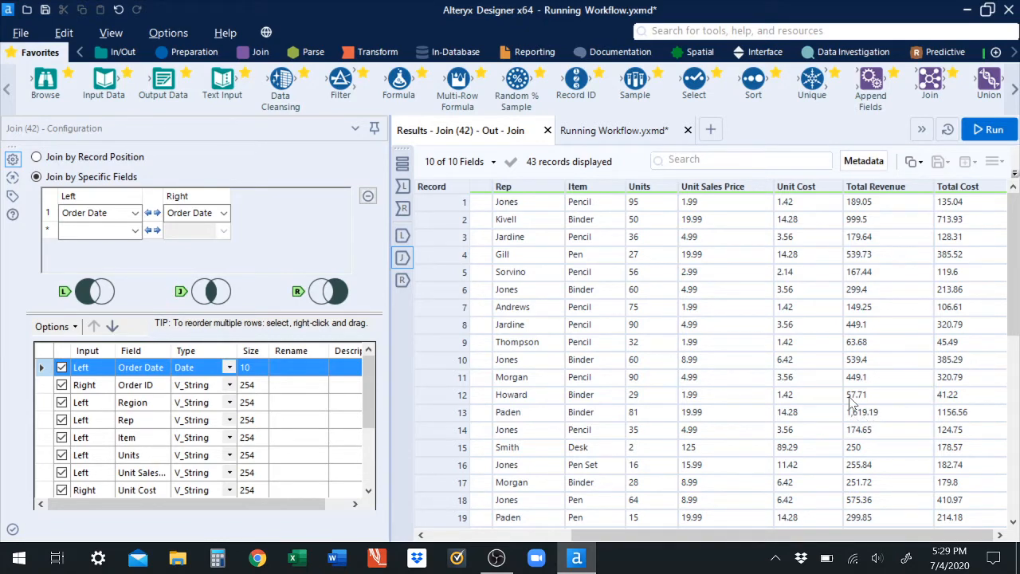
pyautogui.click(612, 132)
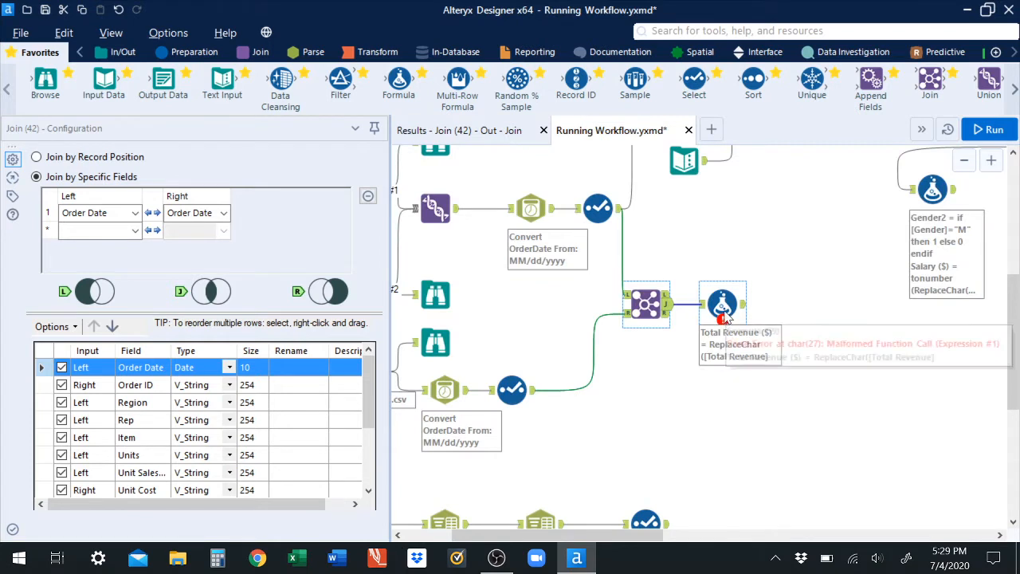
# Complete the Total Revenue ($) expression as tonumber(ReplaceChar([Total Revenue],",",""))
pyautogui.click(722, 320)
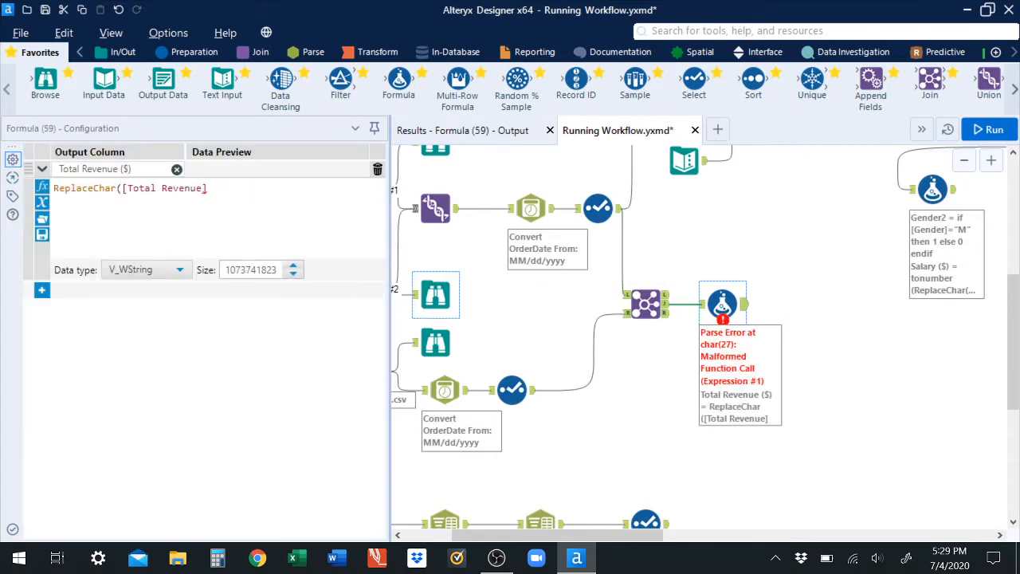
pyautogui.click(209, 188)
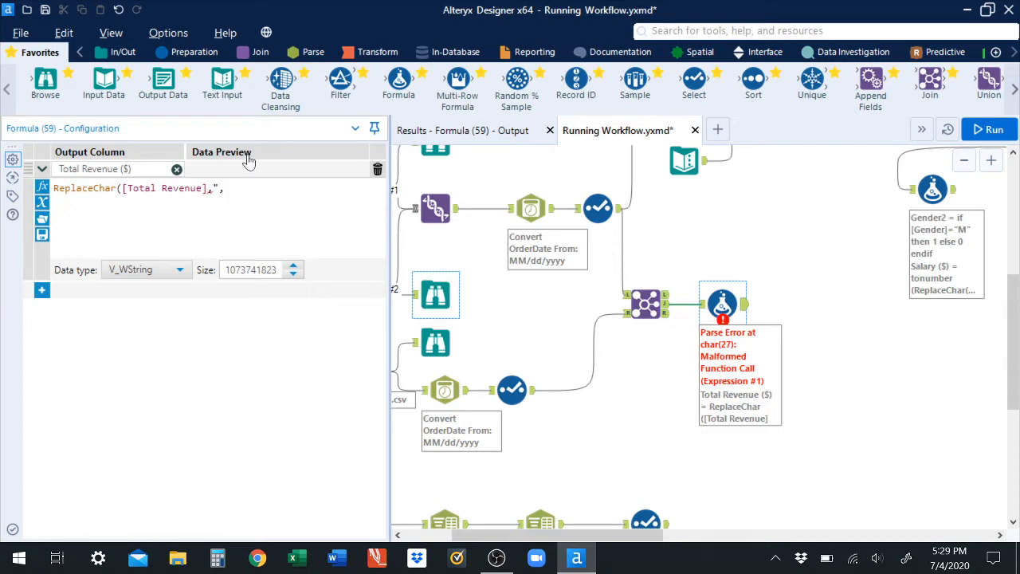
pyautogui.write(',",","")')
pyautogui.write('tonumber(')
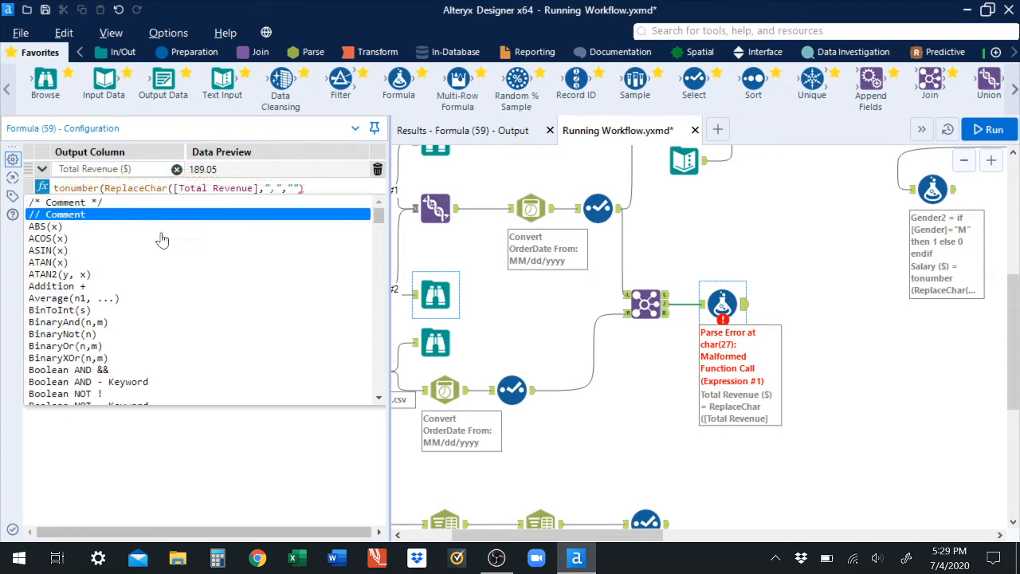
pyautogui.click(316, 188)
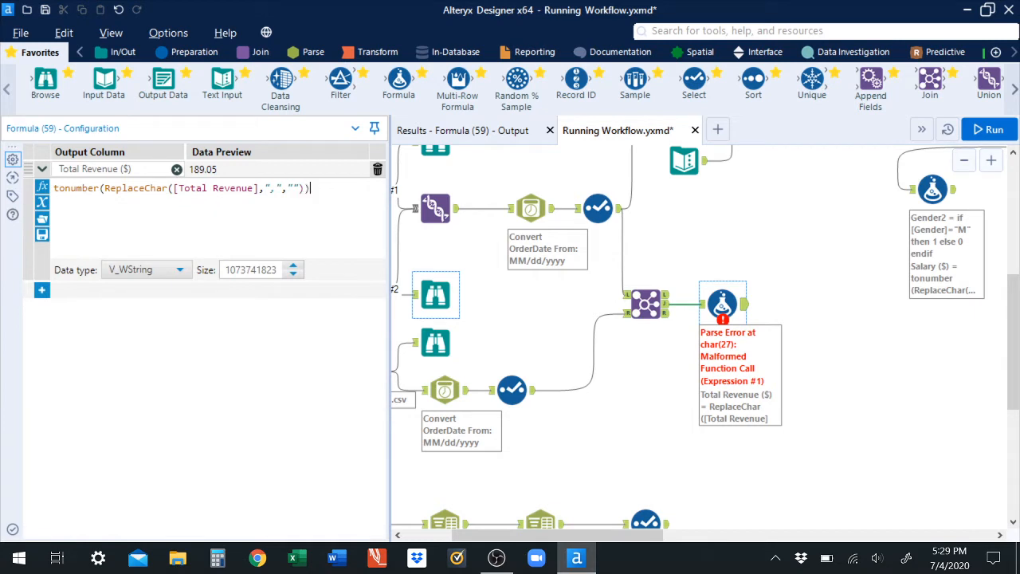
# Set the data type of the Total Revenue ($) column to Double
pyautogui.click(139, 271)
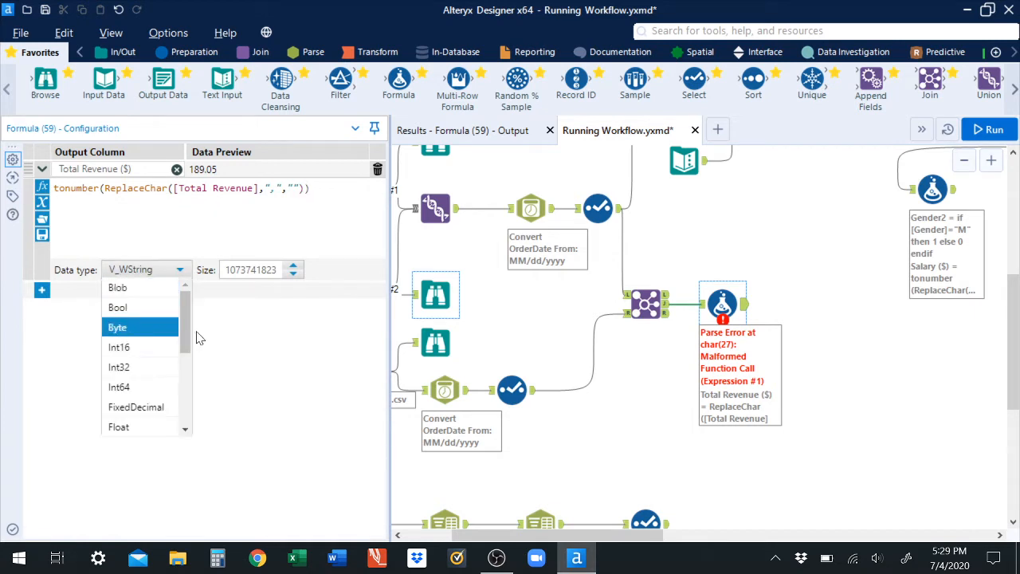
pyautogui.scroll(-2, 186, 329)
pyautogui.click(159, 376)
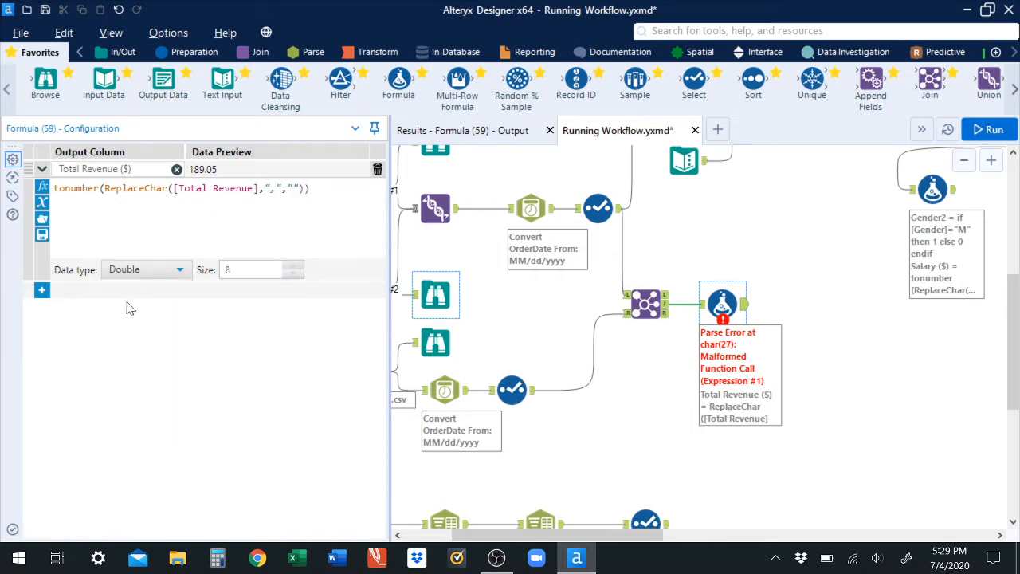
# Add a second output column named Total Cost ($) to the same Formula tool
pyautogui.click(41, 290)
pyautogui.click(95, 296)
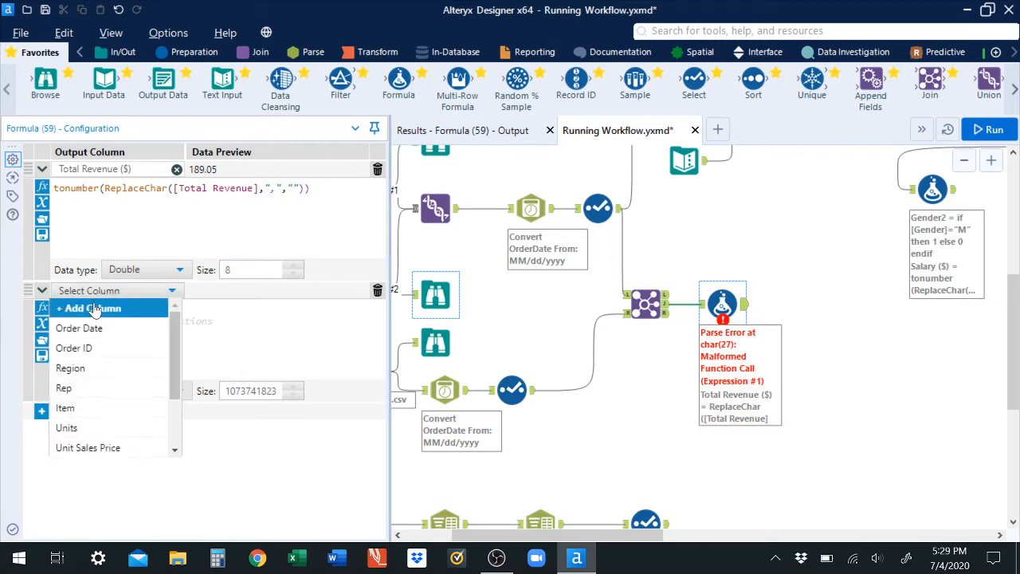
pyautogui.click(101, 307)
pyautogui.write('Total Cost ($')
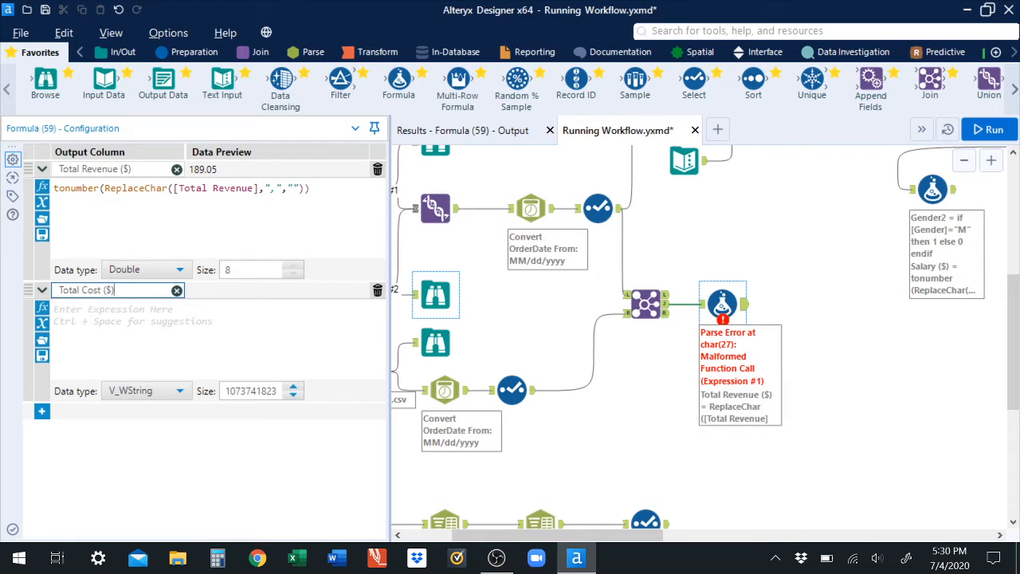
# Reuse the Total Revenue ($) expression for Total Cost ($), changed to tonumber(ReplaceChar([Total Cost],",",""))
pyautogui.click(101, 309)
pyautogui.moveTo(311, 189); pyautogui.dragTo(110, 189)
pyautogui.click(311, 189)
pyautogui.hotkey('ctrl', 'a')
pyautogui.write('tonumber(ReplaceChar([Total Revenue],",",""))')
pyautogui.moveTo(253, 310); pyautogui.dragTo(231, 310)
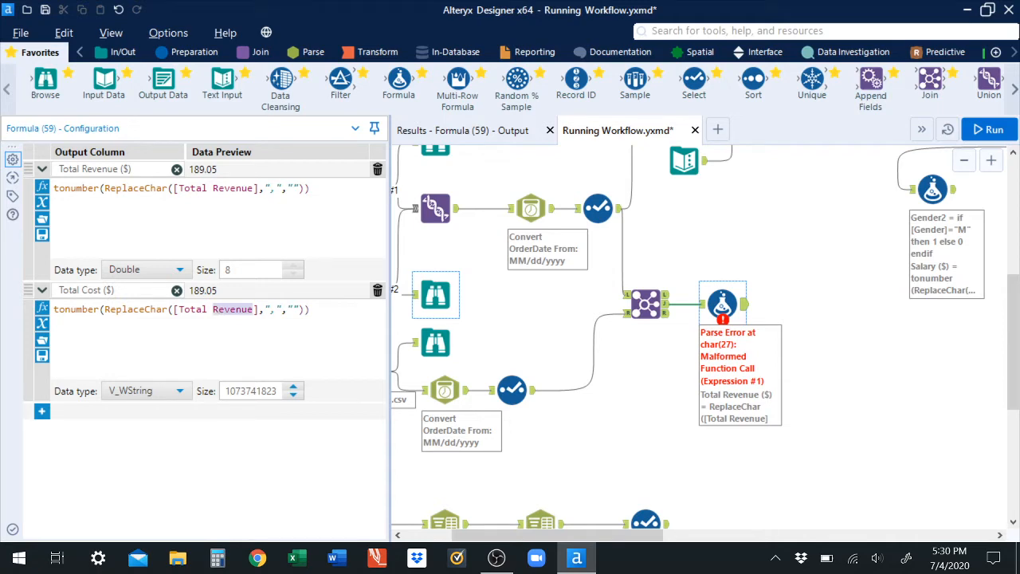
pyautogui.write('Cost')
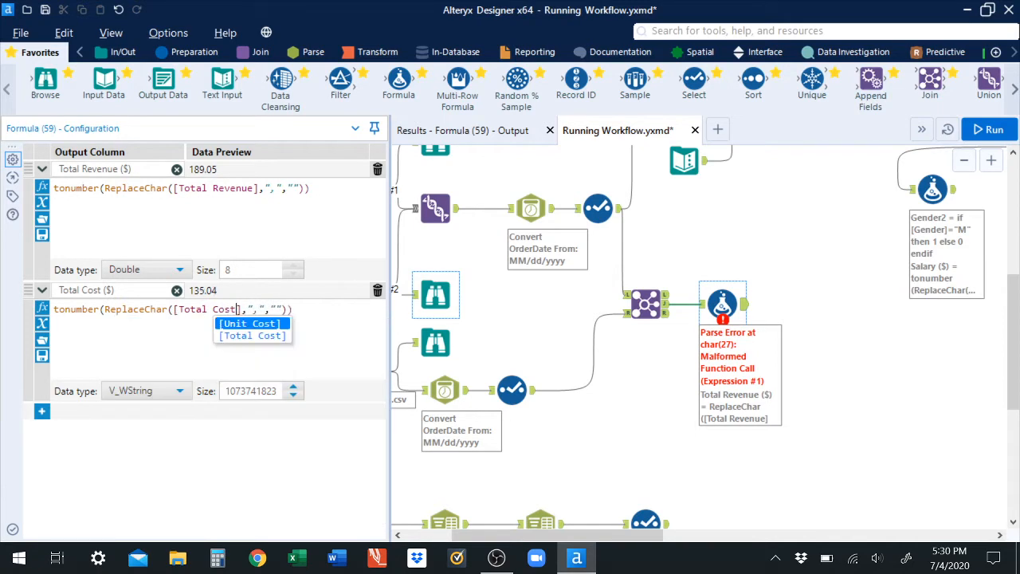
pyautogui.click(135, 338)
# Set the Total Cost ($) column's data type to Double, apply the configuration and run the workflow
pyautogui.click(145, 391)
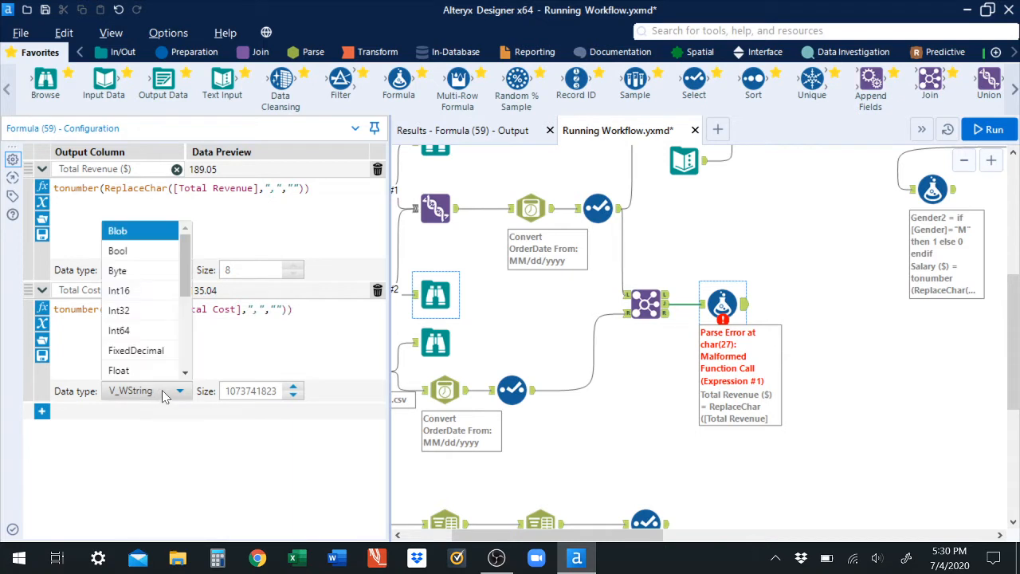
pyautogui.scroll(-2, 160, 319)
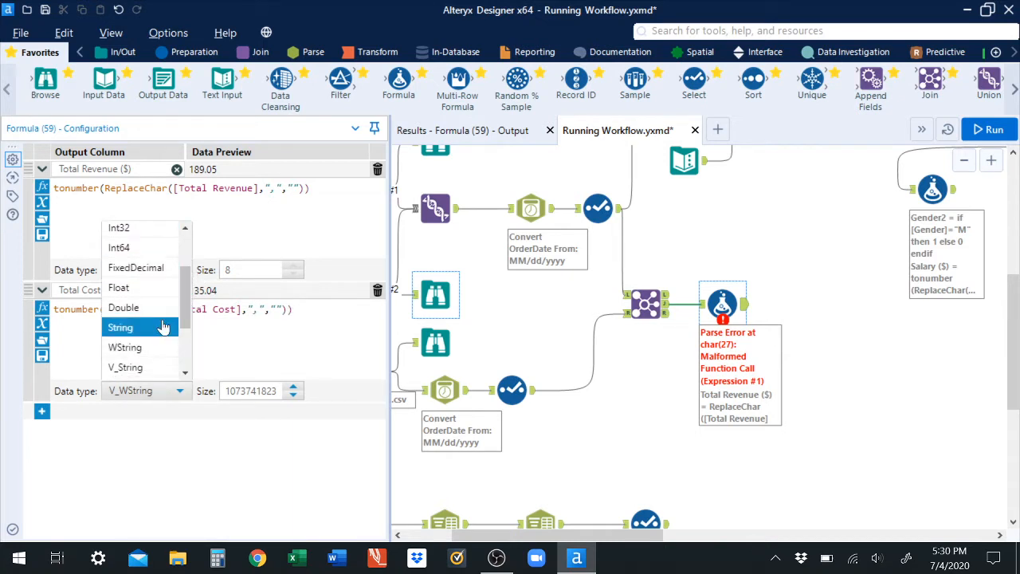
pyautogui.click(136, 305)
pyautogui.click(12, 529)
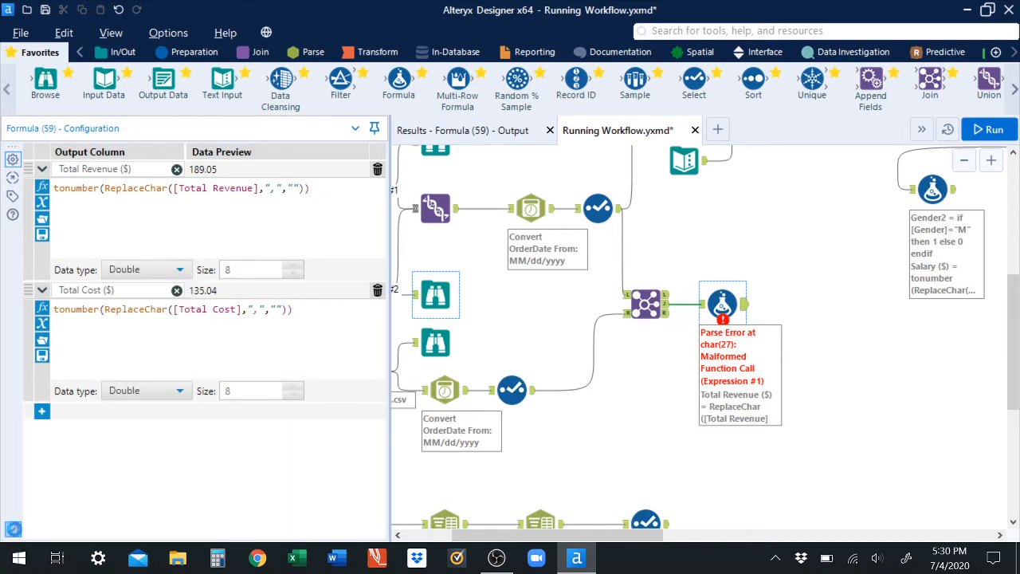
pyautogui.click(988, 129)
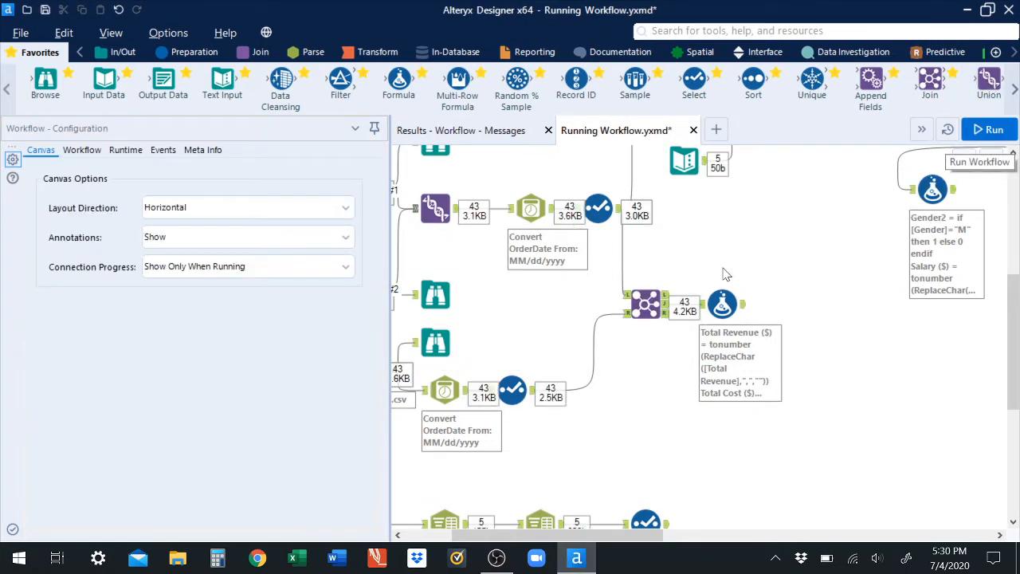
# Connect a second Formula tool after the revenue and cost formula and add an output column named Profit
pyautogui.moveTo(398, 79); pyautogui.dragTo(818, 303)
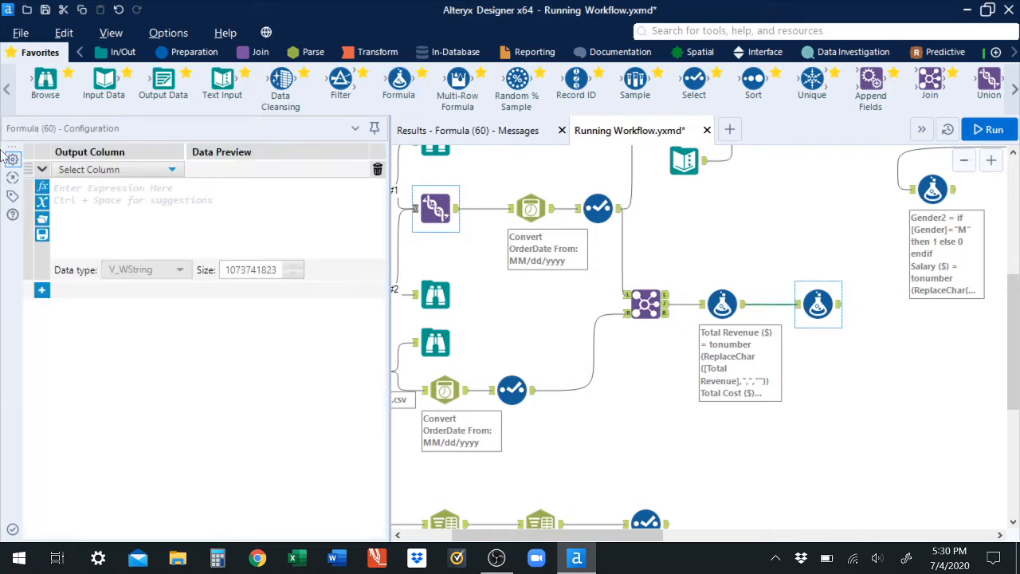
pyautogui.click(120, 169)
pyautogui.click(119, 188)
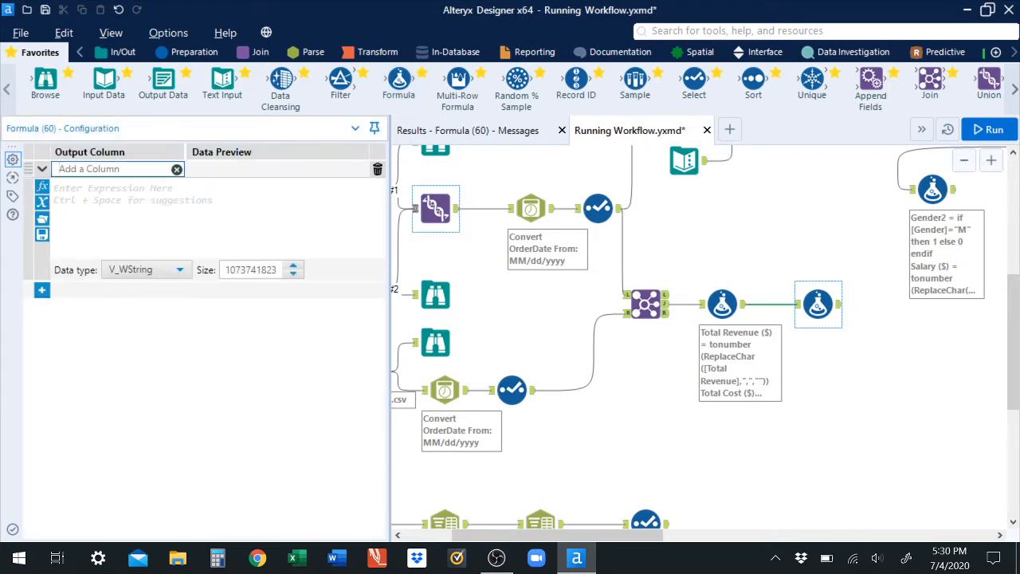
pyautogui.write('Profit')
pyautogui.press('Return')
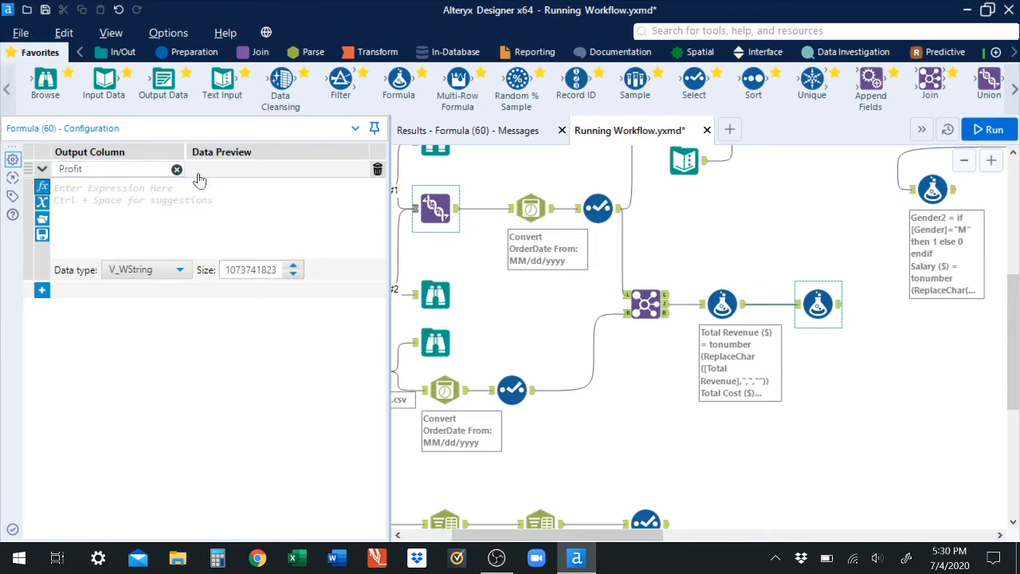
# Enter the Profit expression as [Total Revenue ($)] - [Total Cost ($)]
pyautogui.click(215, 204)
pyautogui.write('[')
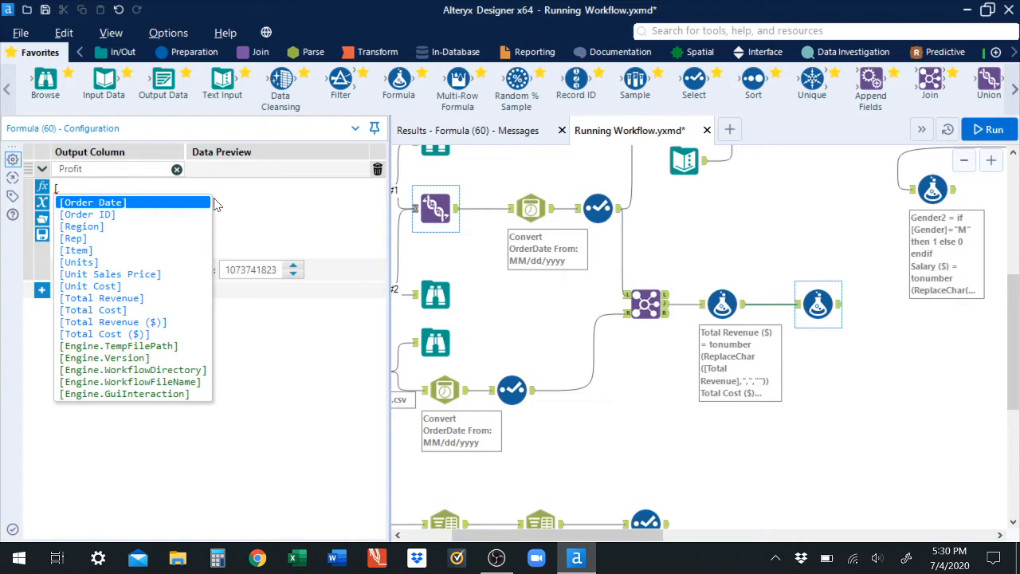
pyautogui.click(101, 323)
pyautogui.write('-')
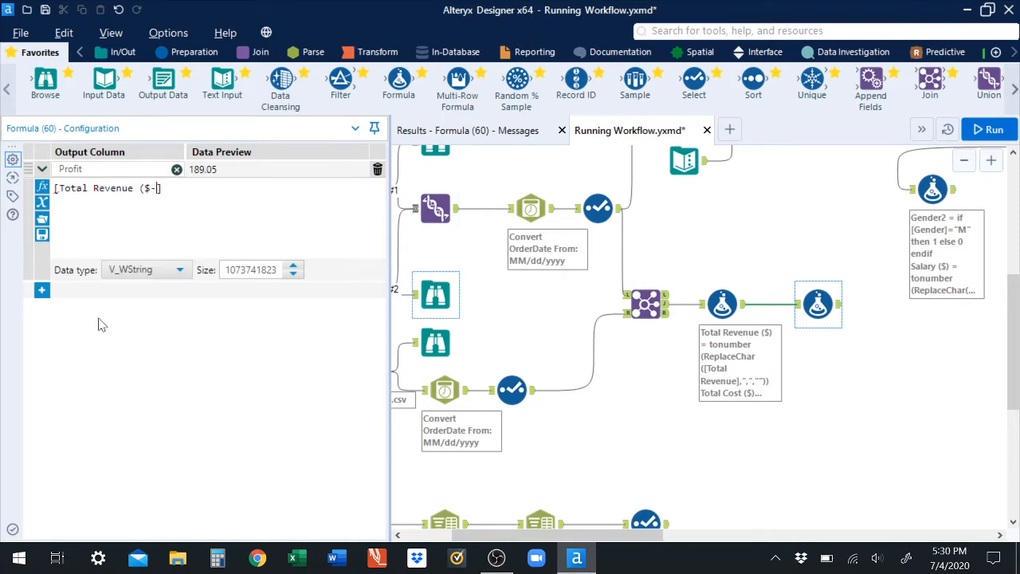
pyautogui.press('BackSpace')
pyautogui.write(')] - [')
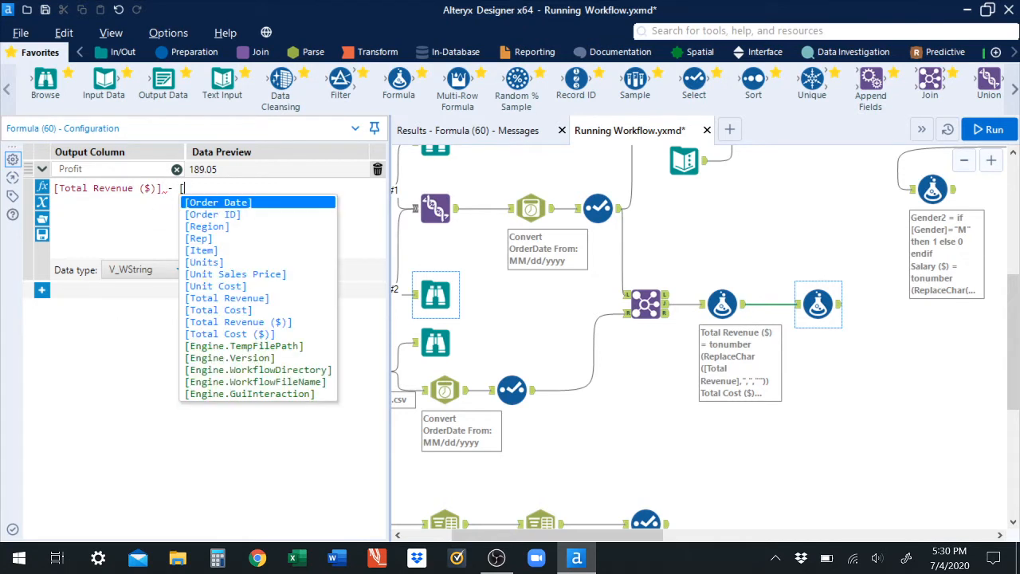
pyautogui.click(243, 332)
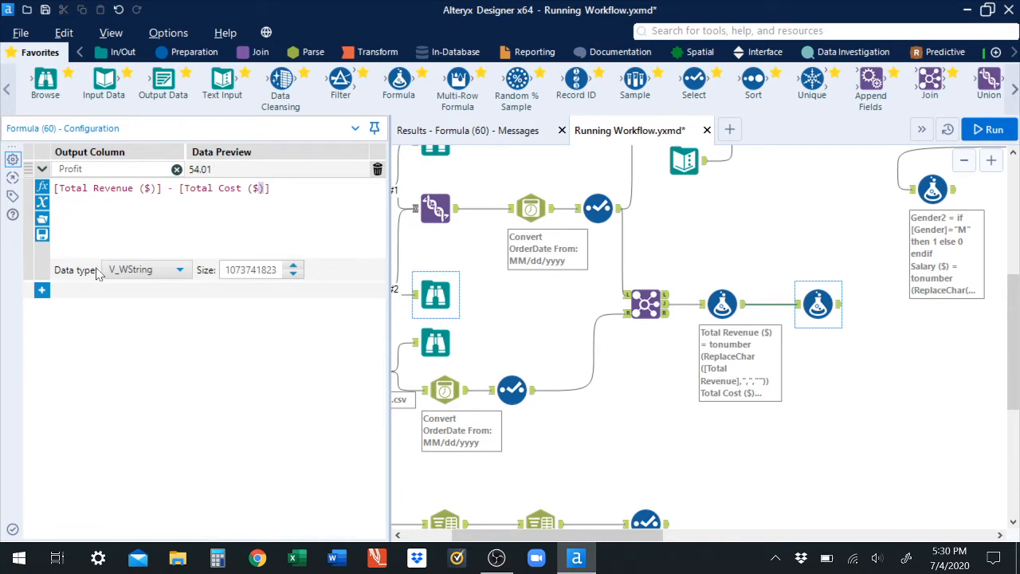
# Set the Profit column's data type to Double and run the workflow
pyautogui.click(119, 271)
pyautogui.moveTo(183, 298); pyautogui.dragTo(203, 341)
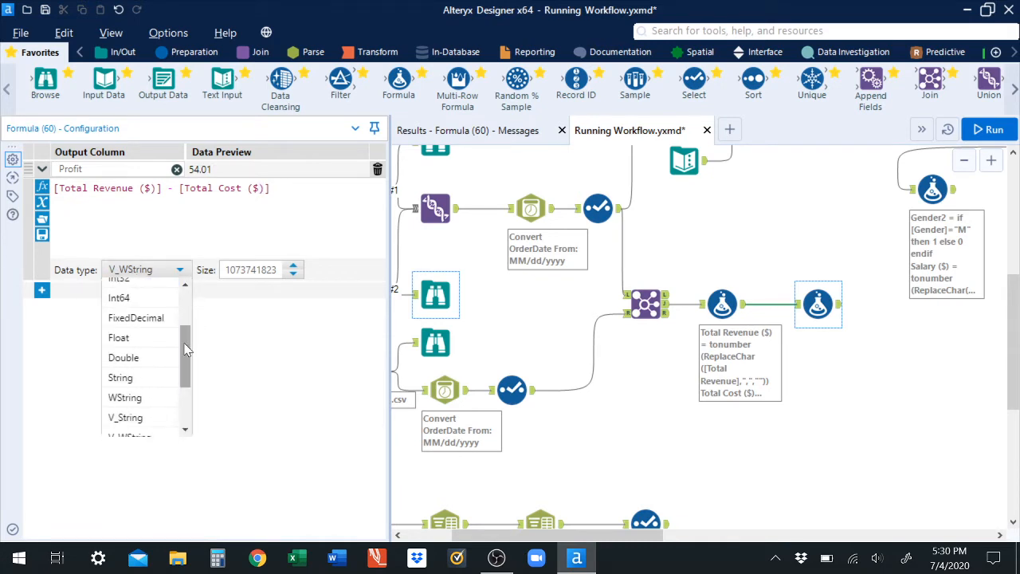
pyautogui.click(148, 360)
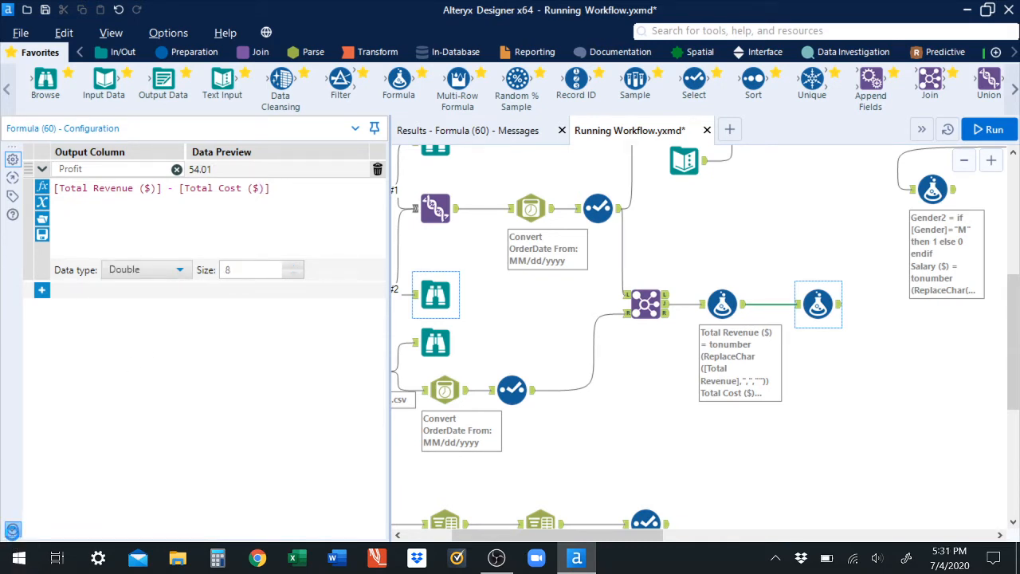
pyautogui.click(985, 130)
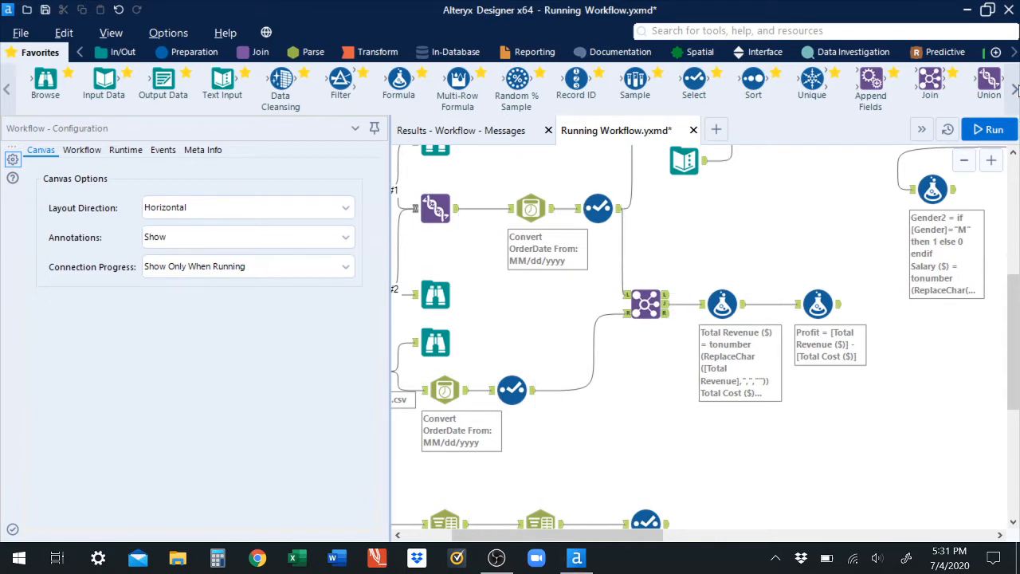
# Connect a Summarize tool to the output of the Profit formula
pyautogui.click(1015, 89)
pyautogui.click(1015, 89)
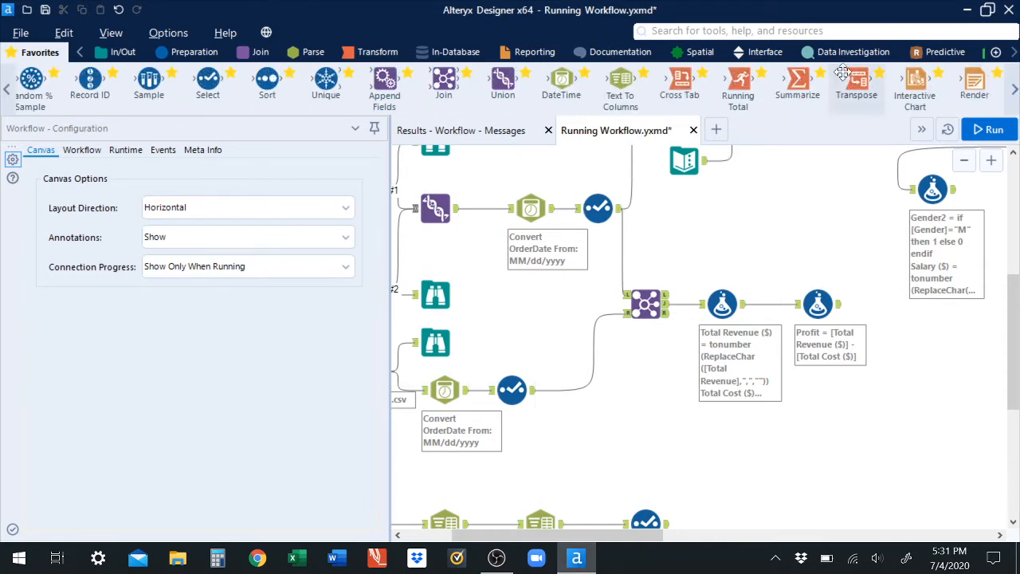
pyautogui.moveTo(797, 84); pyautogui.dragTo(914, 338)
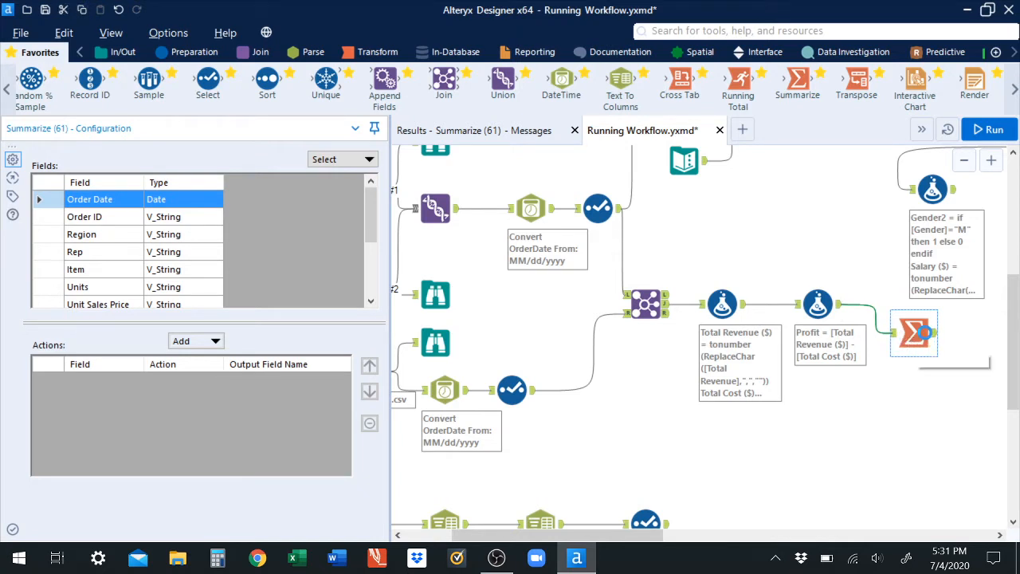
pyautogui.click(923, 341)
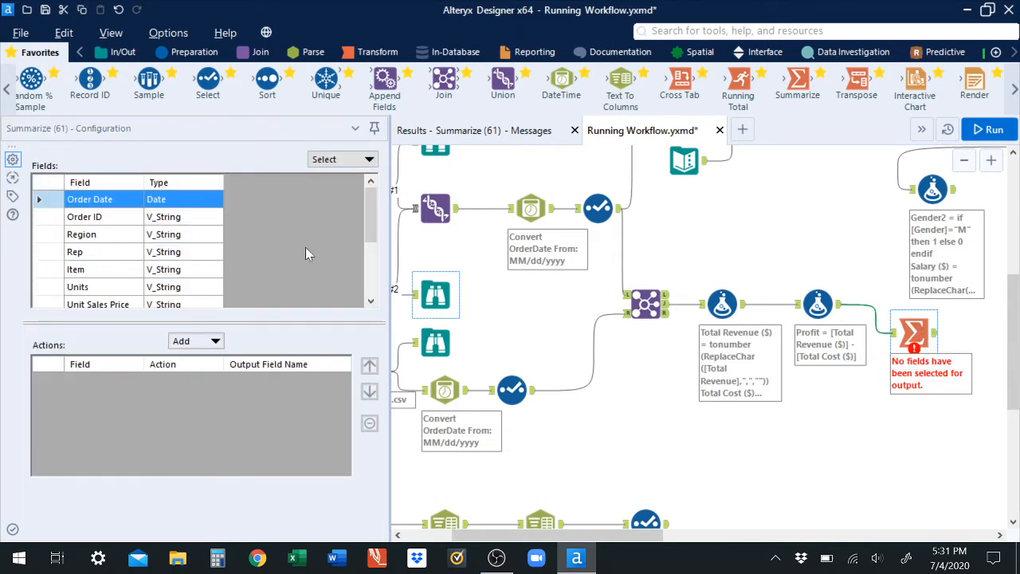
# Add a Group By action on the Item field in the Summarize tool
pyautogui.moveTo(376, 232); pyautogui.dragTo(377, 261)
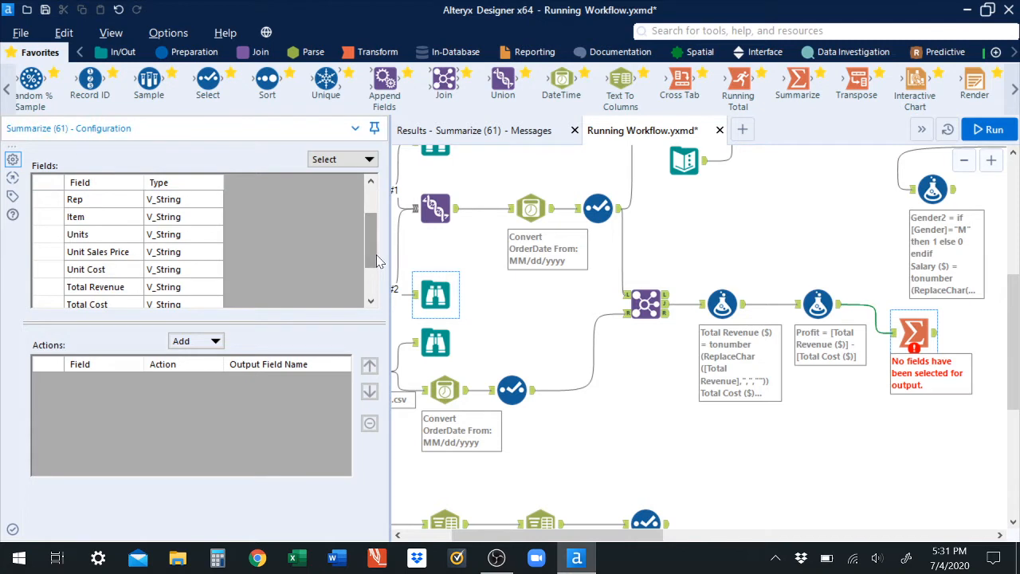
pyautogui.click(42, 221)
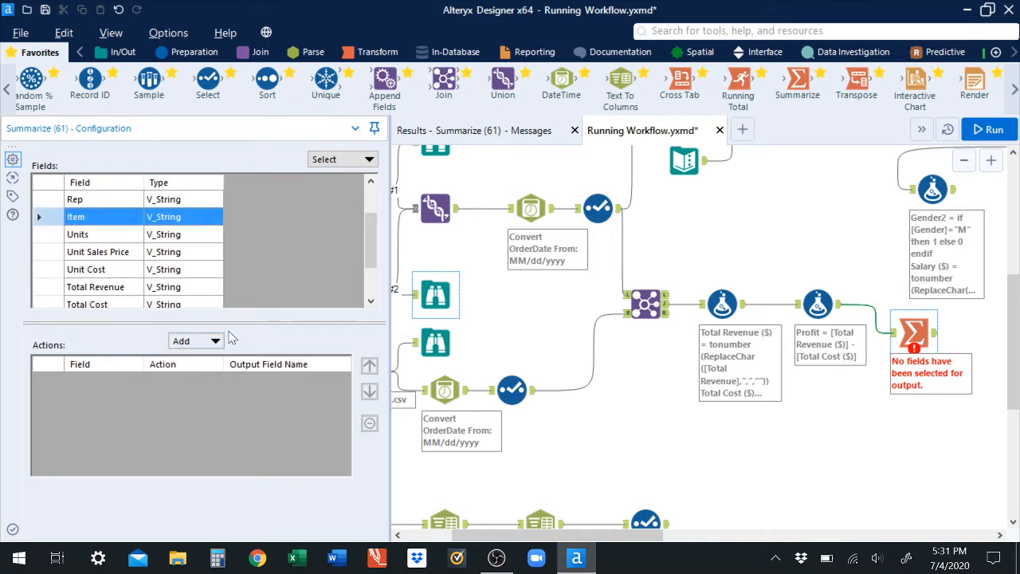
pyautogui.click(209, 345)
pyautogui.click(215, 252)
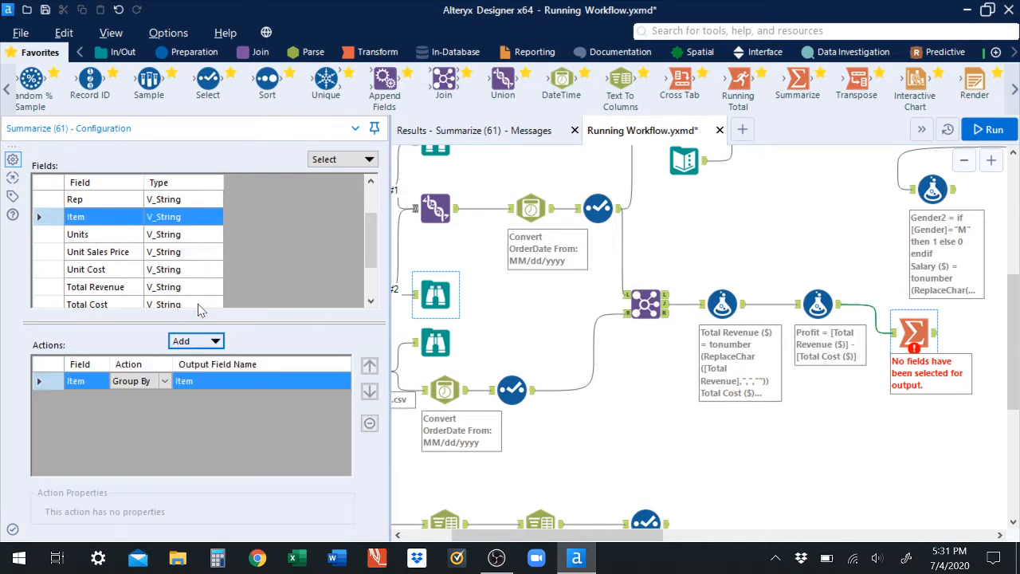
# Add a Sum action on the Profit field in the Summarize tool and apply the configuration
pyautogui.moveTo(370, 237); pyautogui.dragTo(371, 267)
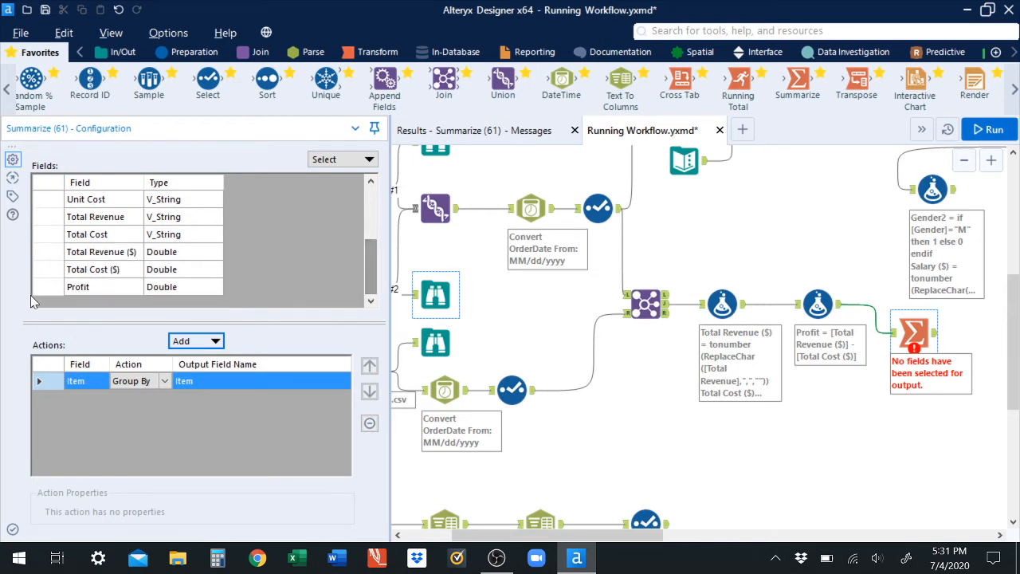
pyautogui.click(47, 287)
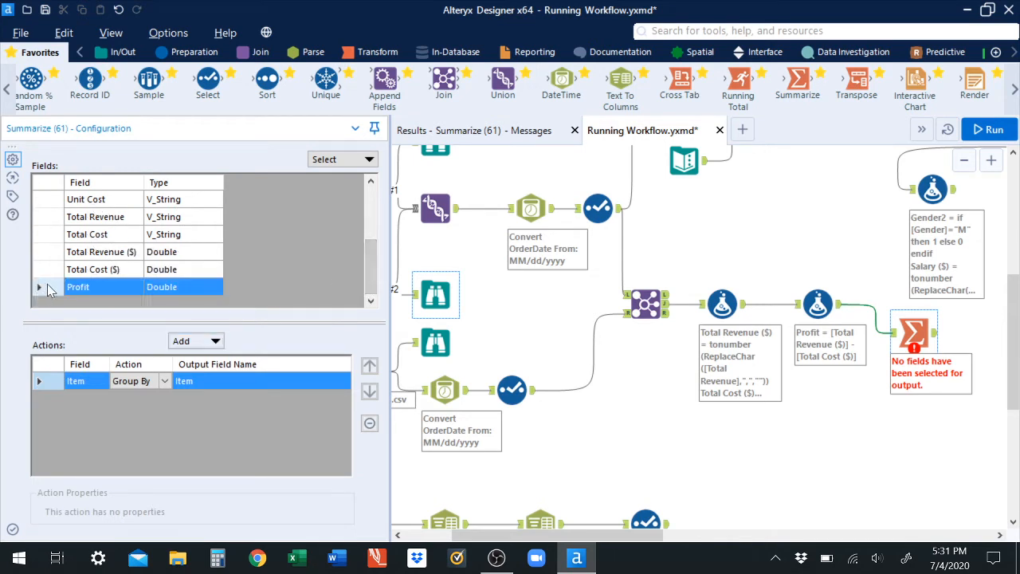
pyautogui.click(190, 343)
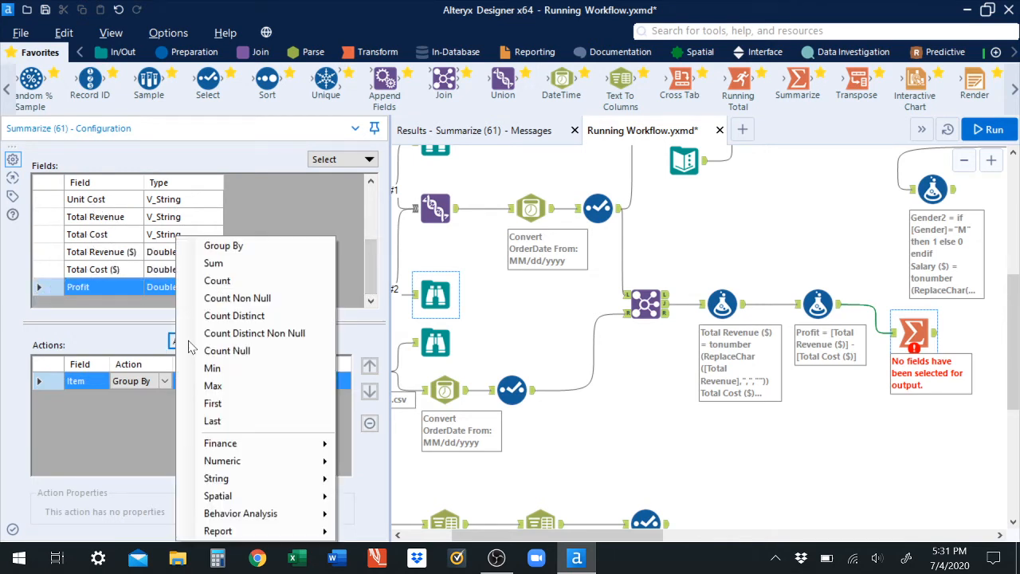
pyautogui.click(214, 264)
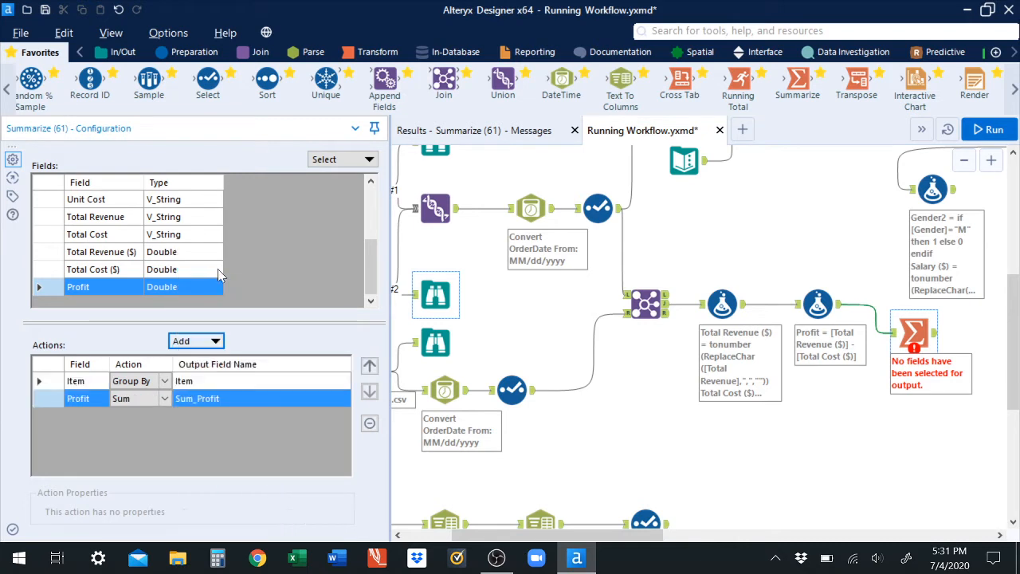
pyautogui.click(12, 530)
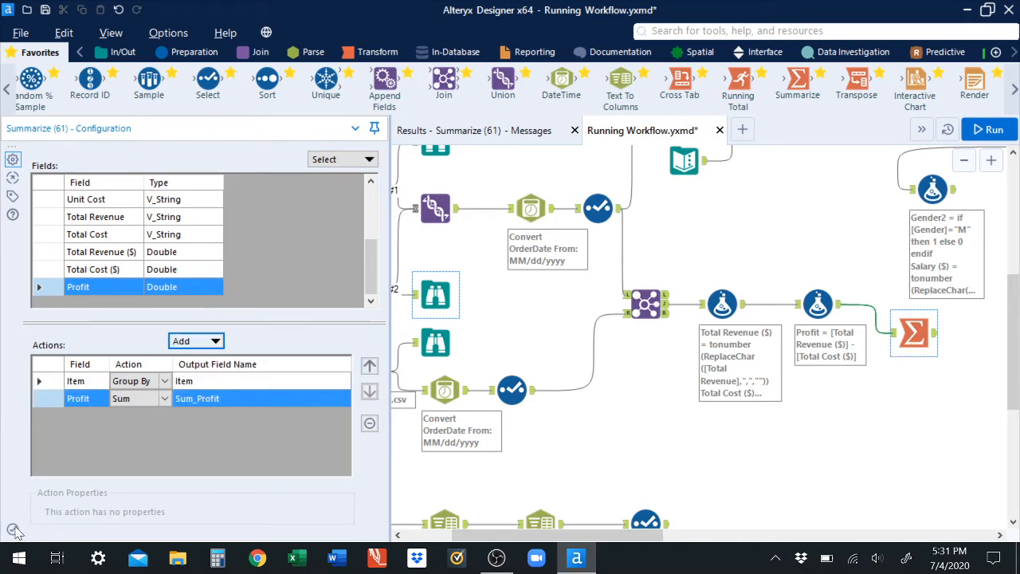
# Run the workflow and open the Summarize tool's output to check total profit per item
pyautogui.click(1002, 134)
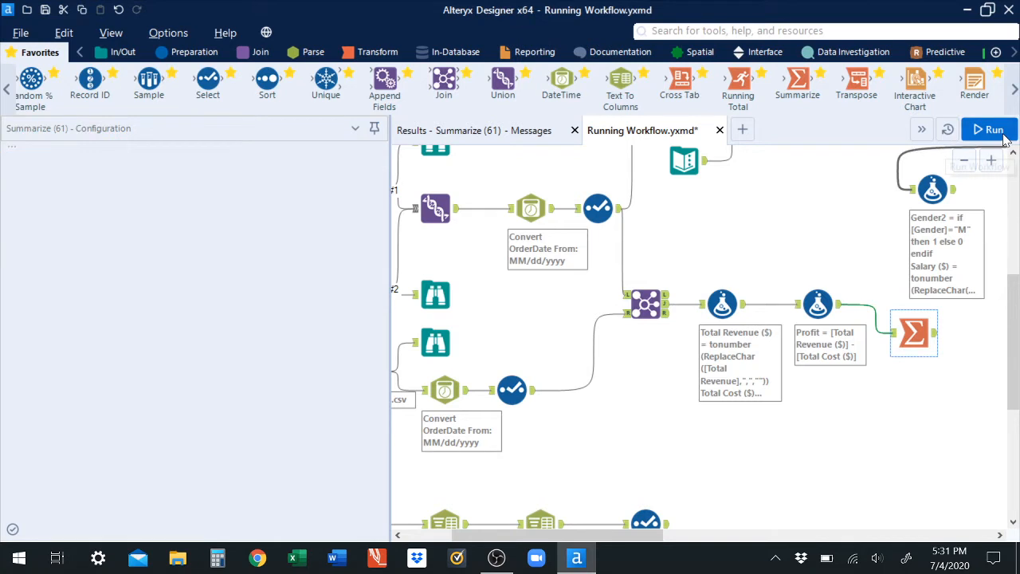
pyautogui.click(938, 341)
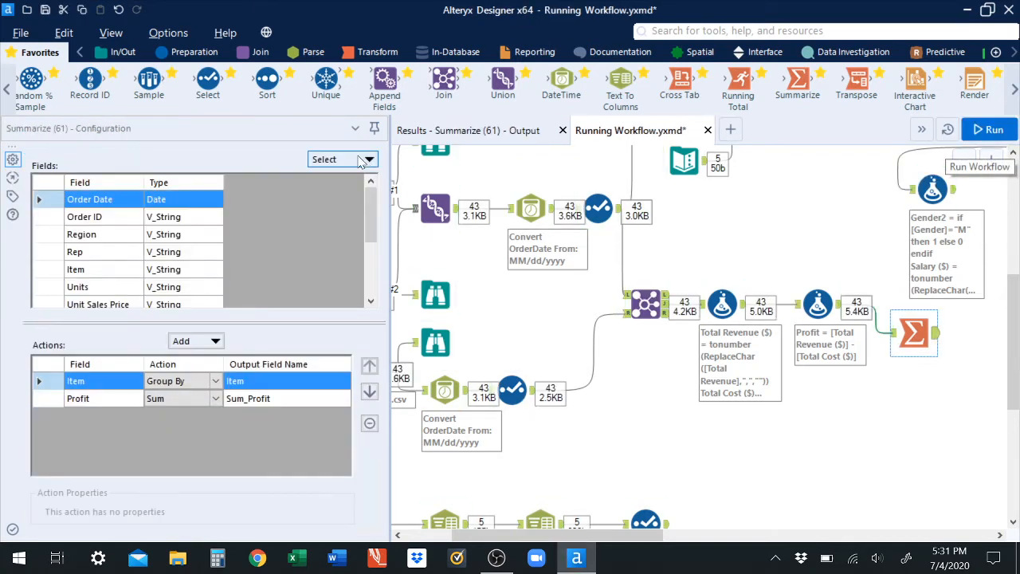
pyautogui.click(465, 134)
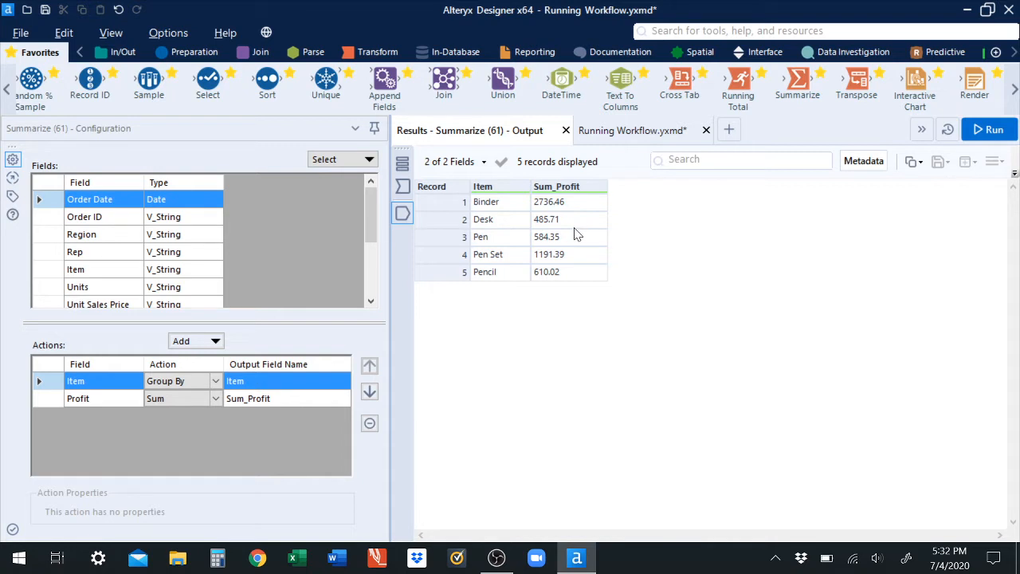
# Connect an Interactive Chart tool to the Summarize output and open its chart configuration
pyautogui.click(644, 133)
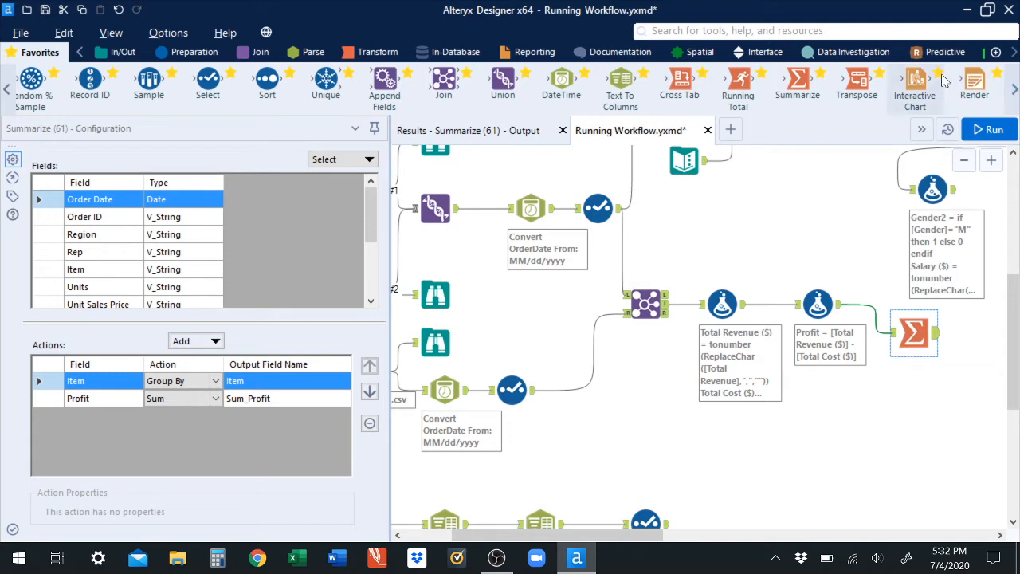
pyautogui.moveTo(916, 81); pyautogui.dragTo(989, 343)
pyautogui.moveTo(628, 538); pyautogui.dragTo(751, 539)
pyautogui.click(88, 250)
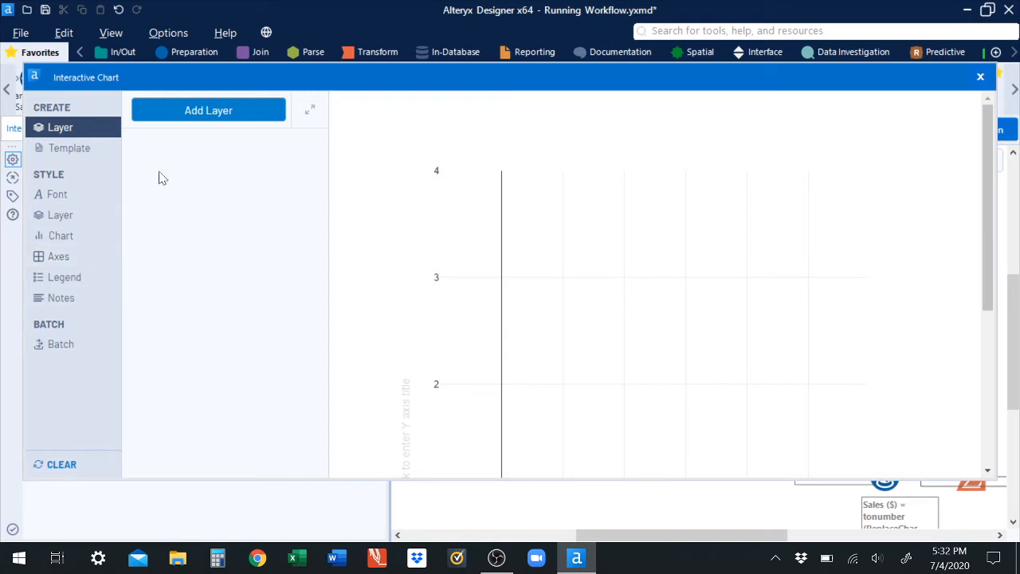
# Add a chart layer and name it Total Profit by Item
pyautogui.click(176, 118)
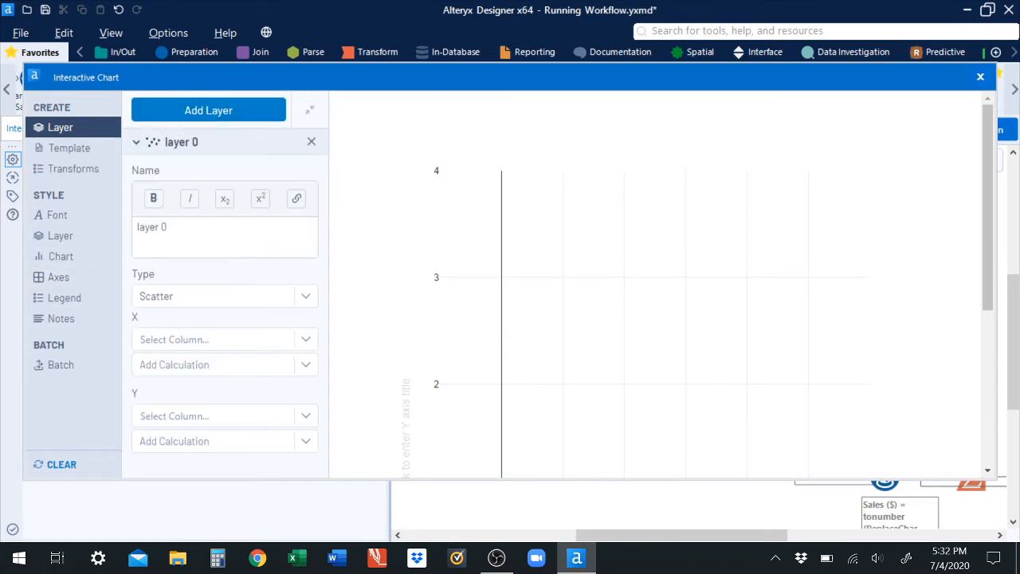
pyautogui.moveTo(169, 227); pyautogui.dragTo(133, 240)
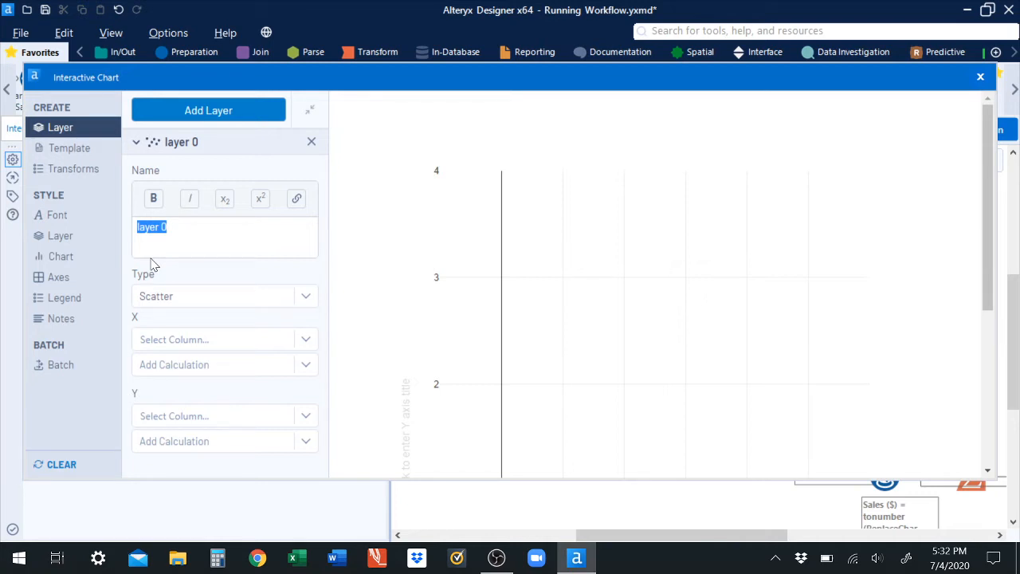
pyautogui.write('Total Profit')
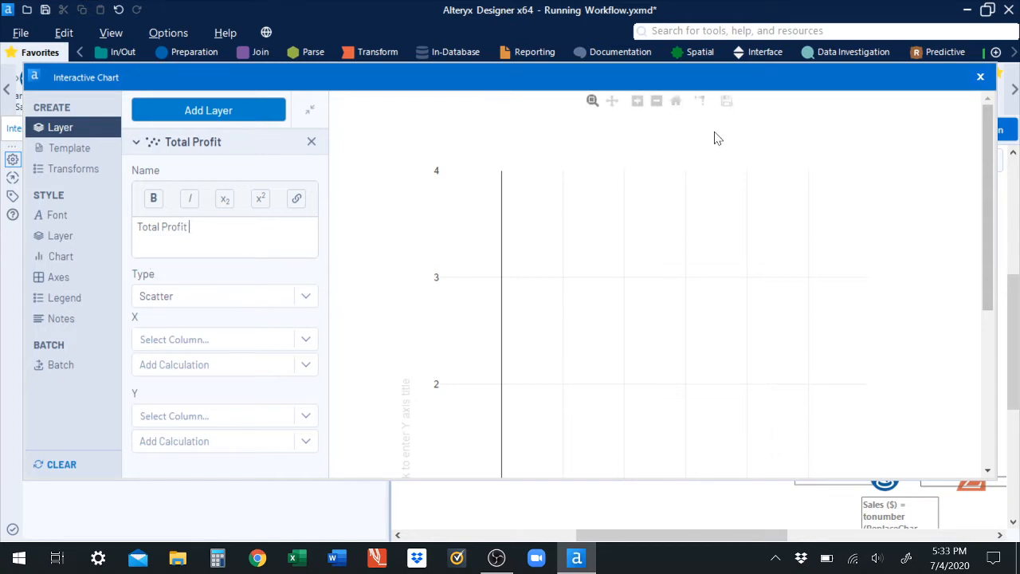
pyautogui.moveTo(649, 131)
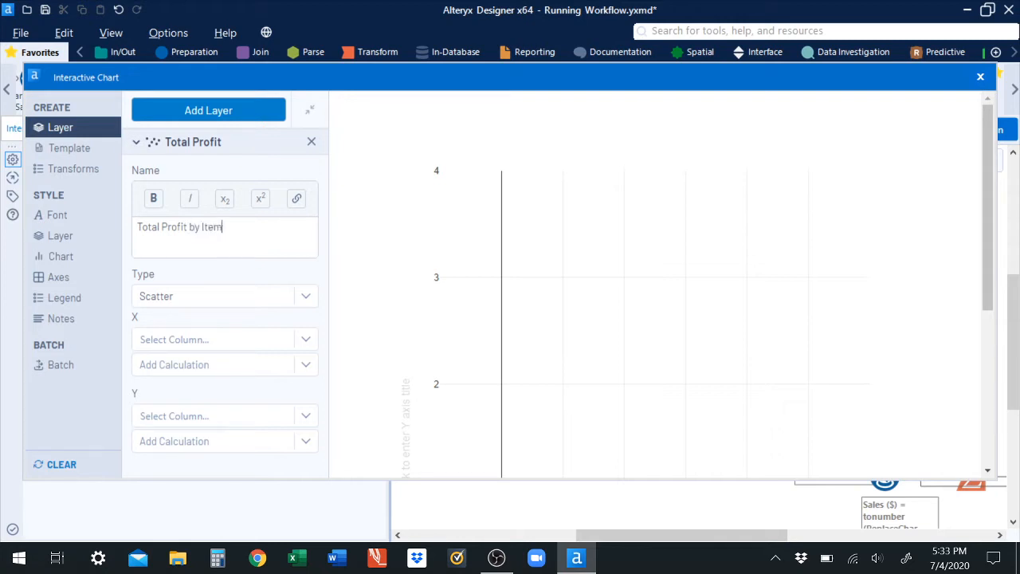
# Make the layer a Bar chart with Item on the X axis and Sum_Profit on the Y axis
pyautogui.click(251, 295)
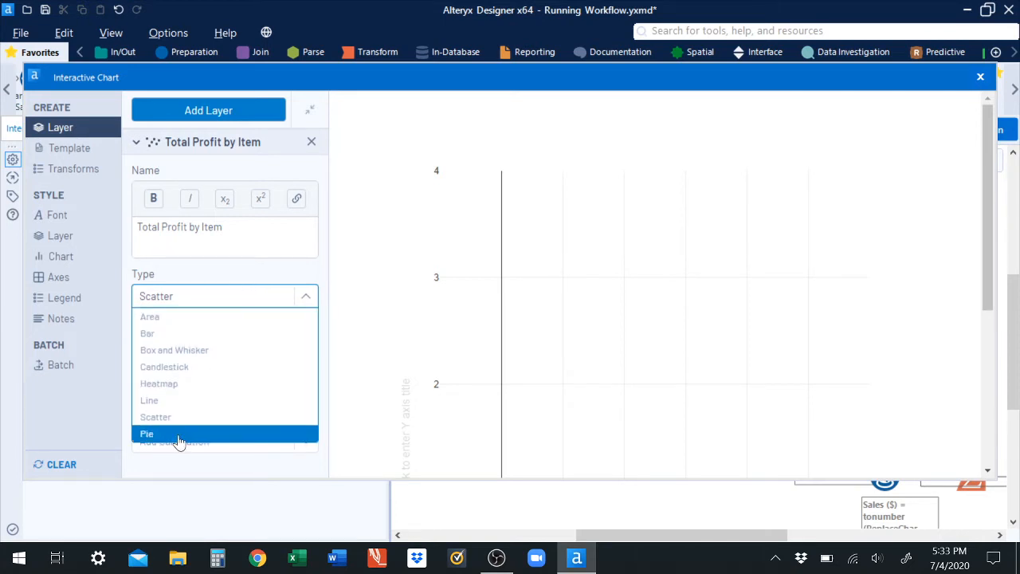
pyautogui.click(194, 335)
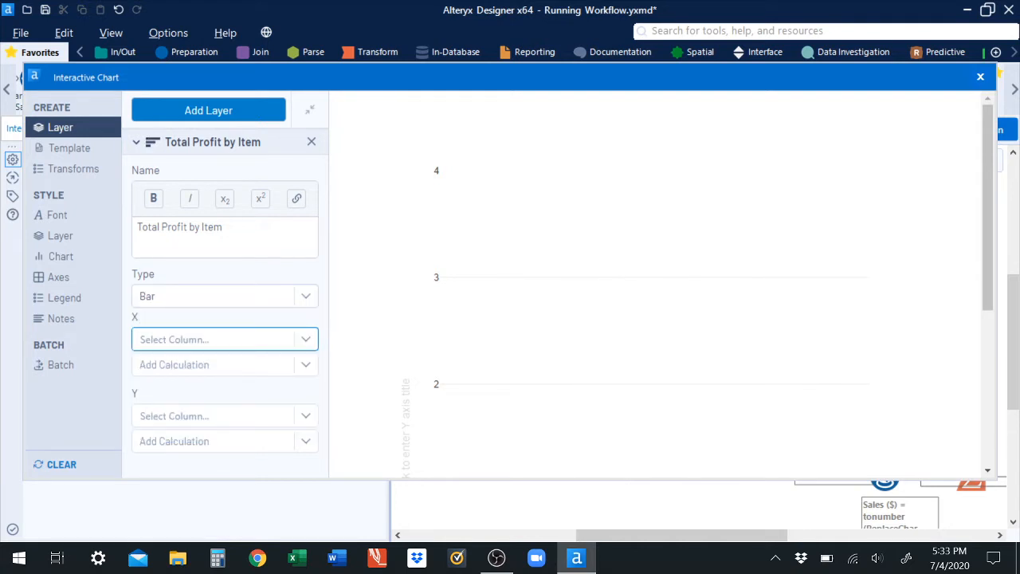
pyautogui.click(215, 340)
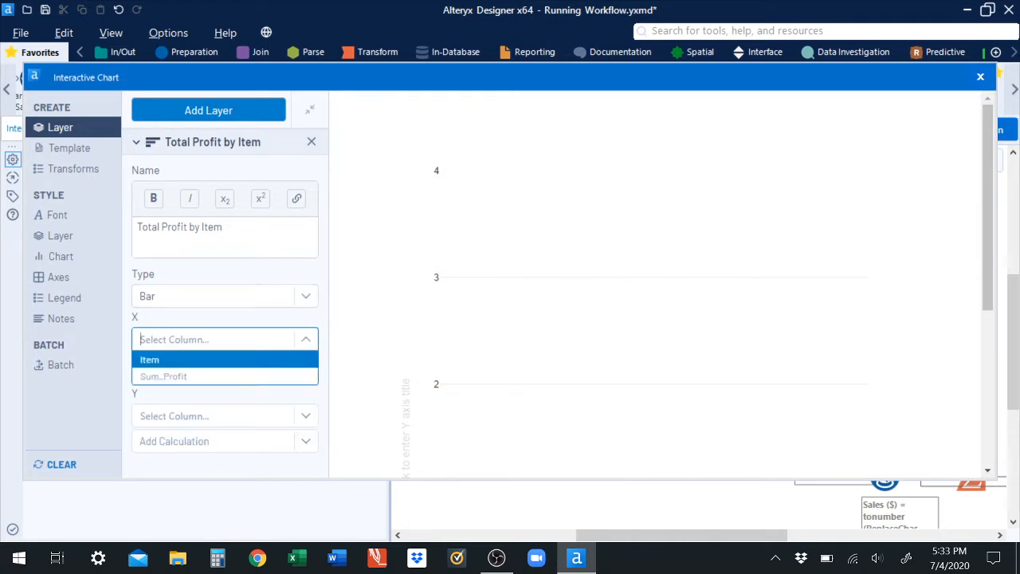
pyautogui.click(220, 362)
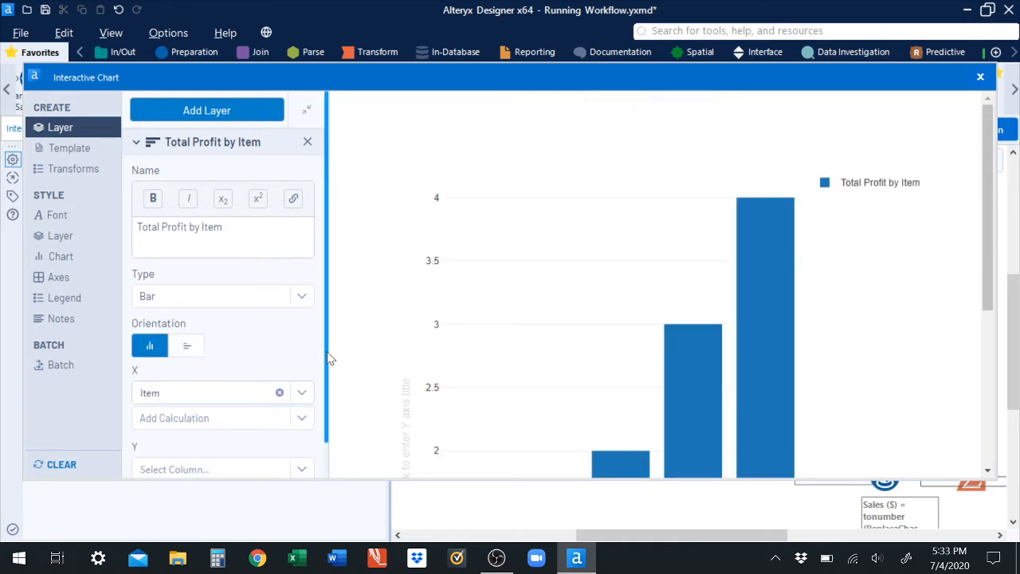
pyautogui.scroll(-1, 330, 359)
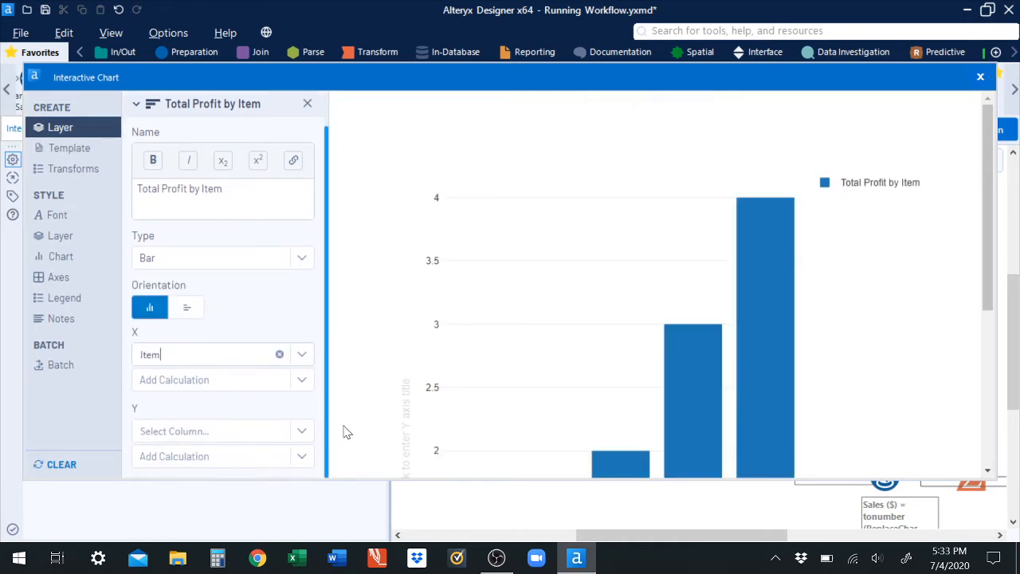
pyautogui.click(302, 433)
pyautogui.click(225, 468)
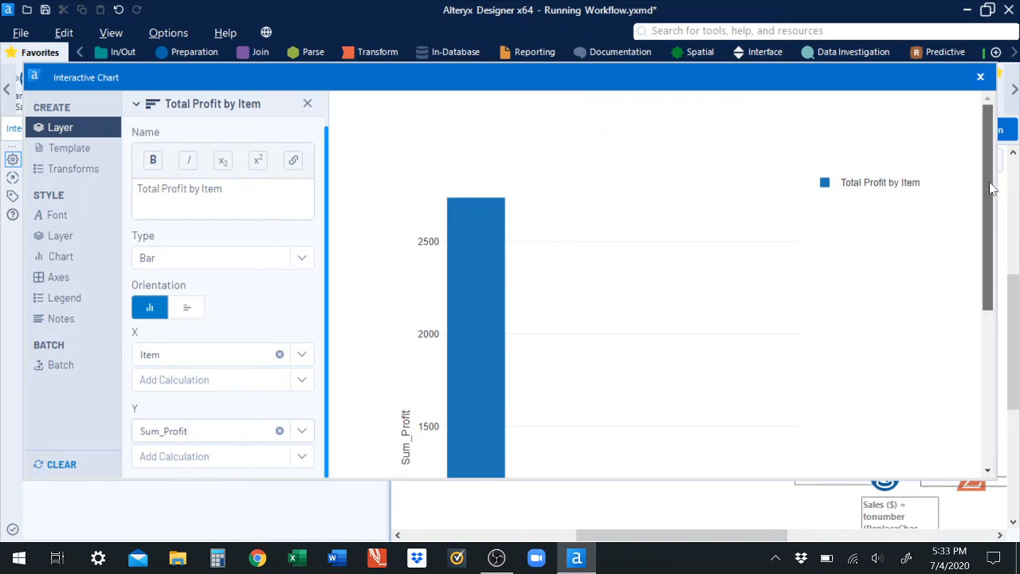
# Move the chart legend above the middle of the plot and clear the layer's name
pyautogui.moveTo(985, 176)
pyautogui.mouseDown()
pyautogui.moveTo(994, 296)
pyautogui.moveTo(1017, 349)
pyautogui.mouseUp()
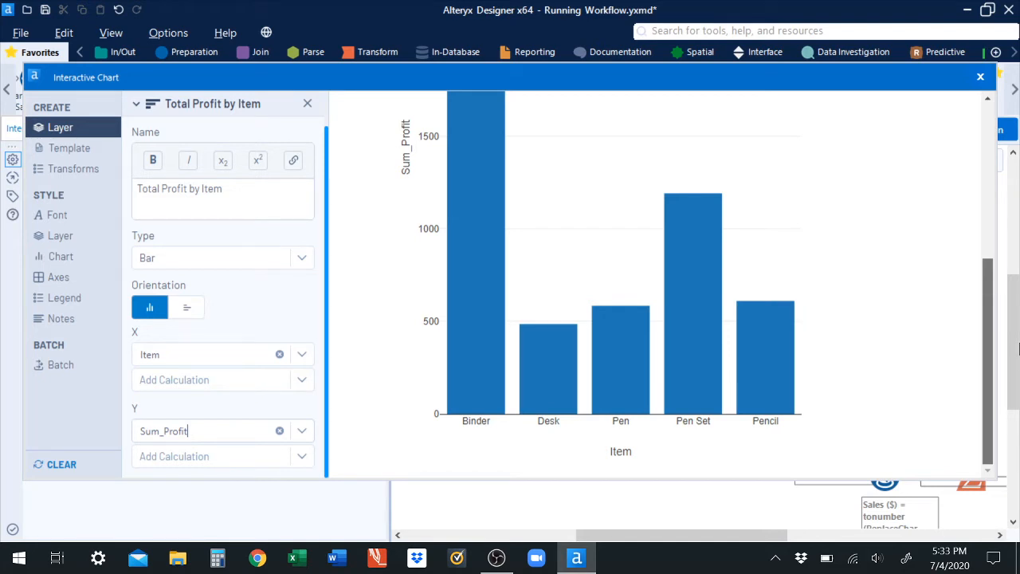
pyautogui.moveTo(1018, 348)
pyautogui.mouseDown()
pyautogui.moveTo(1019, 191)
pyautogui.moveTo(1018, 324)
pyautogui.mouseUp()
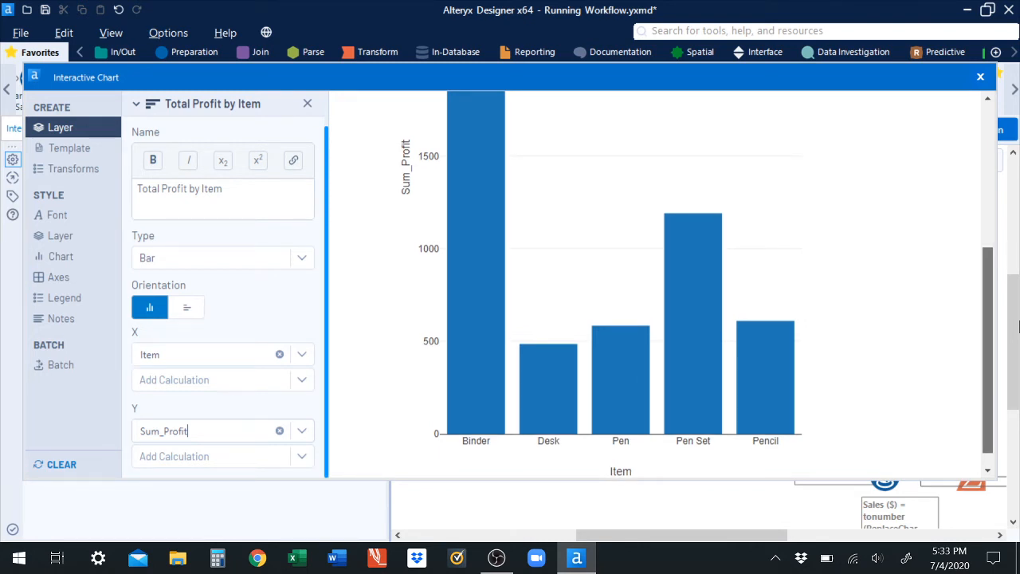
pyautogui.moveTo(1018, 327); pyautogui.dragTo(1002, 162)
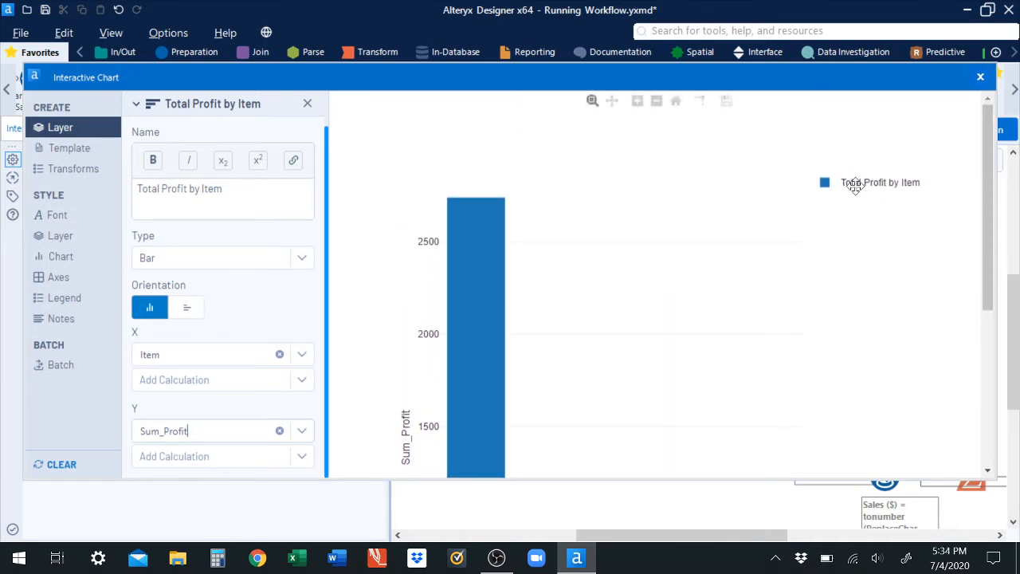
pyautogui.moveTo(858, 182); pyautogui.dragTo(624, 168)
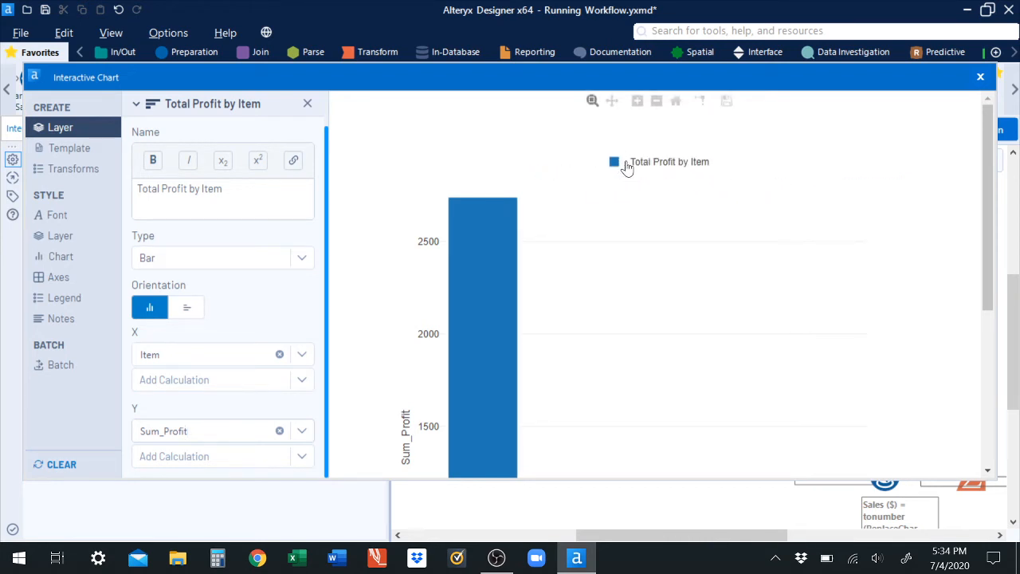
pyautogui.moveTo(223, 189); pyautogui.dragTo(87, 215)
pyautogui.press('BackSpace')
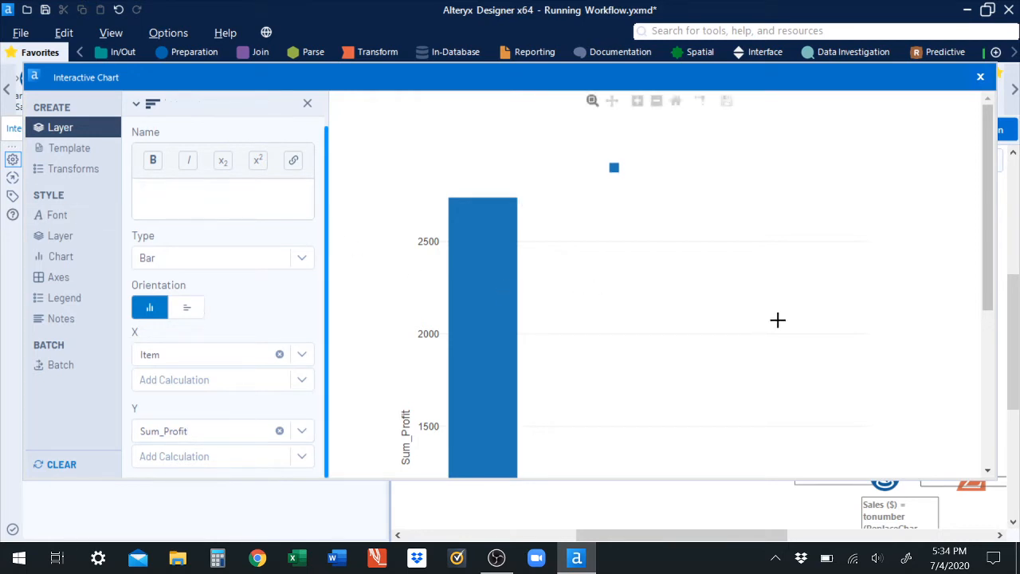
# Try to get rid of the leftover legend marker by toggling it and moving it across the chart
pyautogui.click(613, 169)
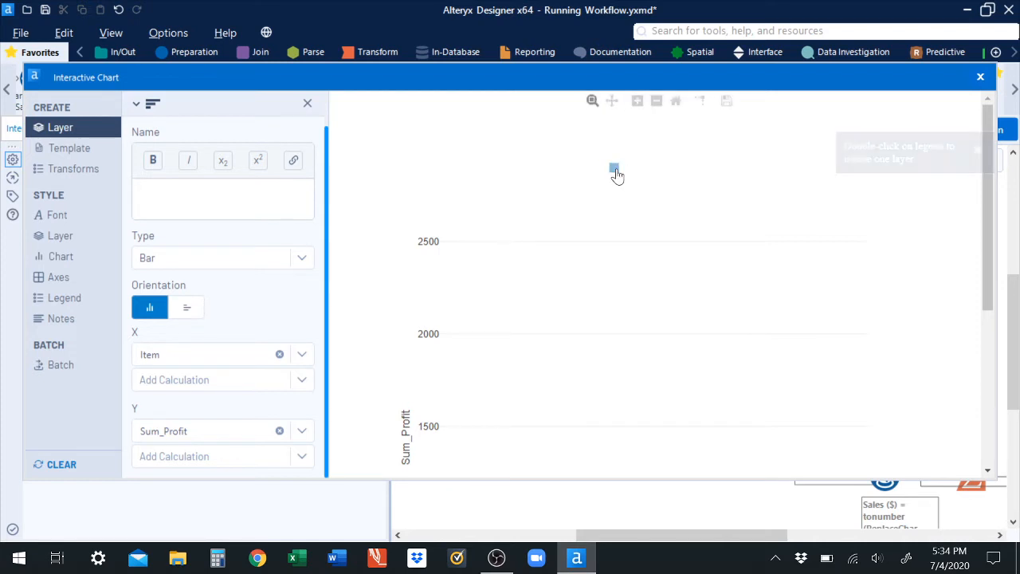
pyautogui.click(614, 169)
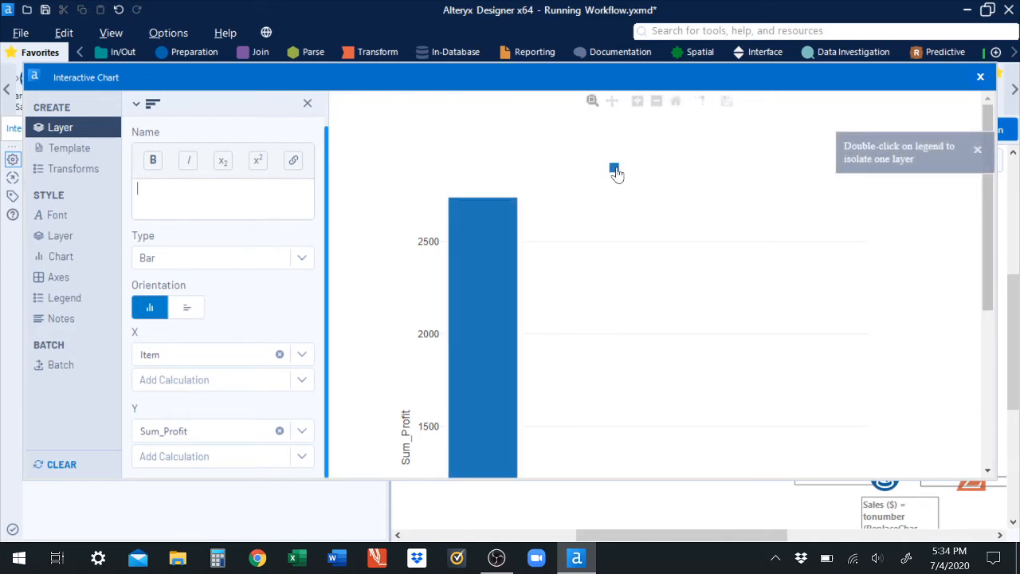
pyautogui.click(615, 167)
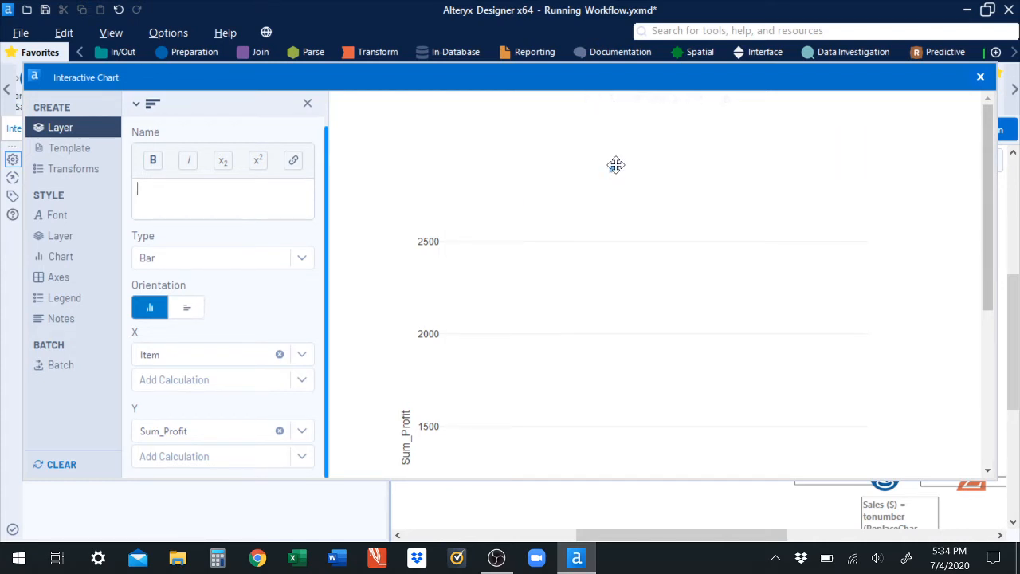
pyautogui.moveTo(615, 165); pyautogui.dragTo(742, 167)
pyautogui.moveTo(991, 189); pyautogui.dragTo(1009, 169)
pyautogui.click(742, 167)
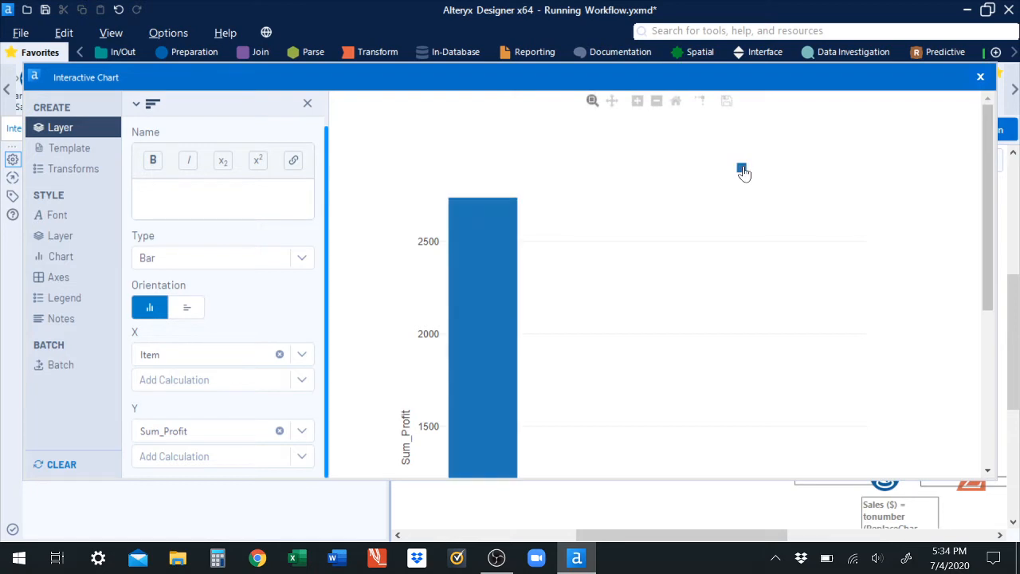
pyautogui.moveTo(987, 209)
pyautogui.mouseDown()
pyautogui.moveTo(1011, 314)
pyautogui.moveTo(999, 199)
pyautogui.mouseUp()
pyautogui.click(742, 170)
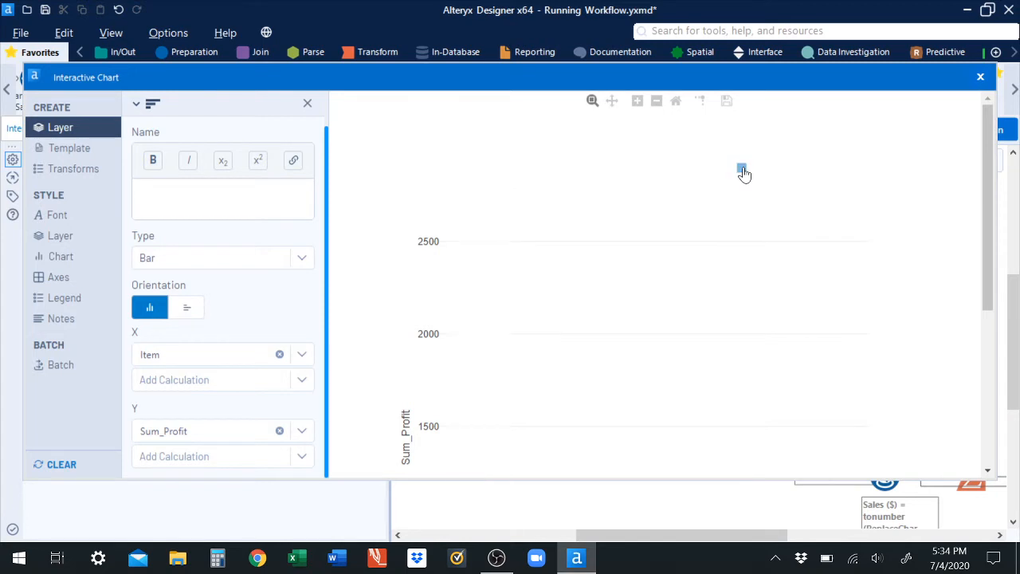
pyautogui.click(742, 169)
pyautogui.moveTo(742, 170); pyautogui.dragTo(850, 164)
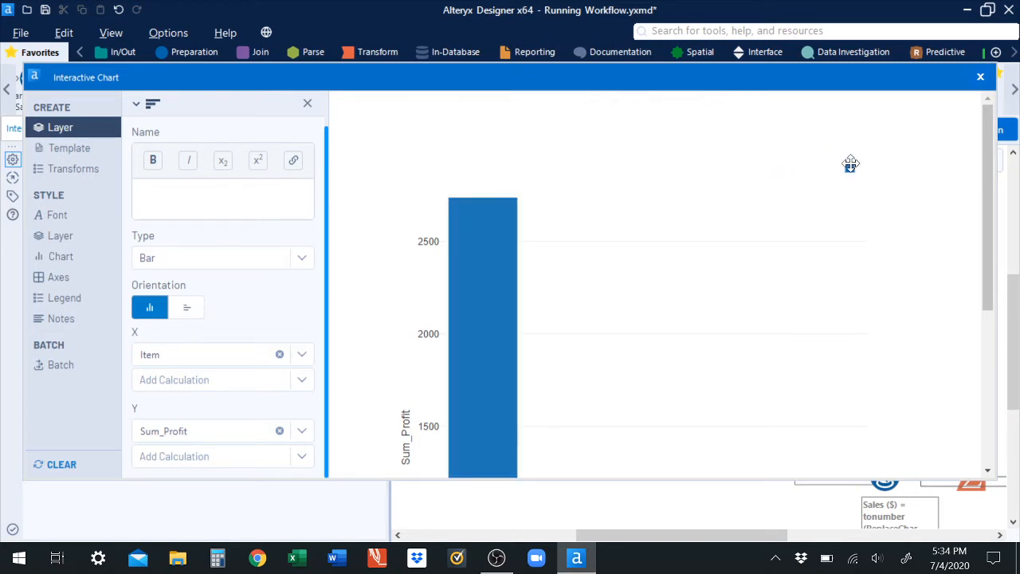
# Hide the chart legend and return to the layer settings
pyautogui.click(51, 296)
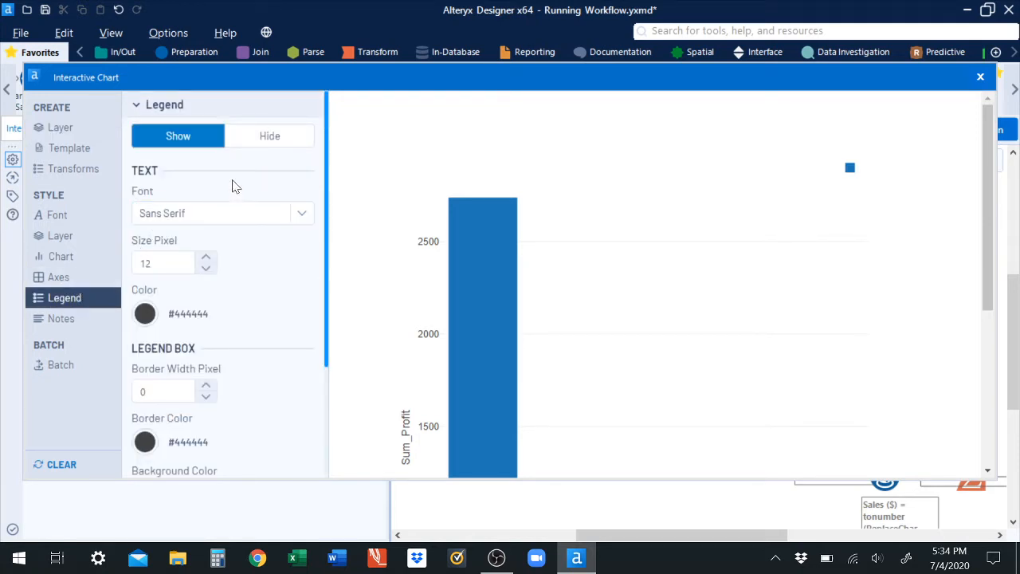
pyautogui.click(270, 137)
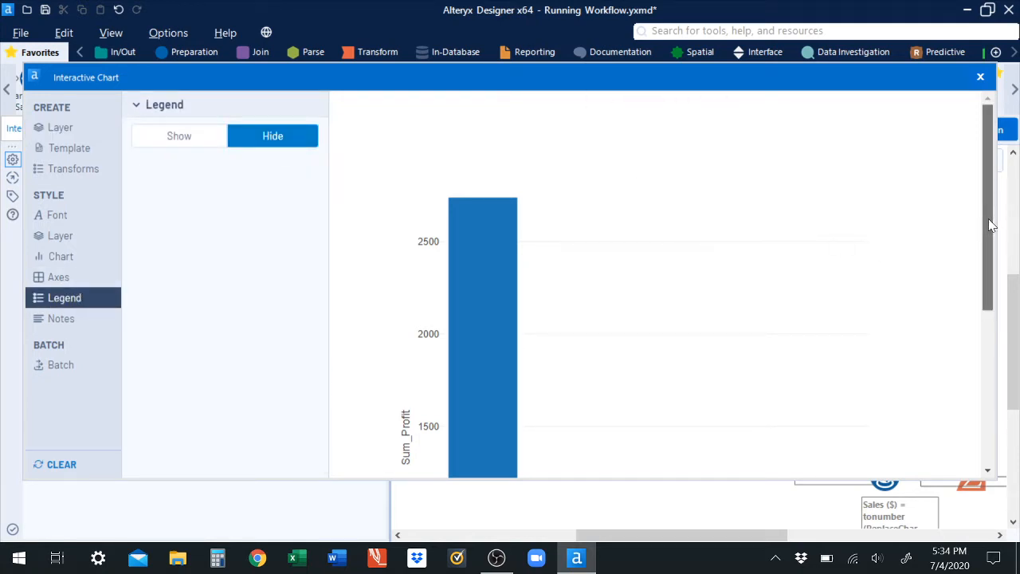
pyautogui.click(62, 129)
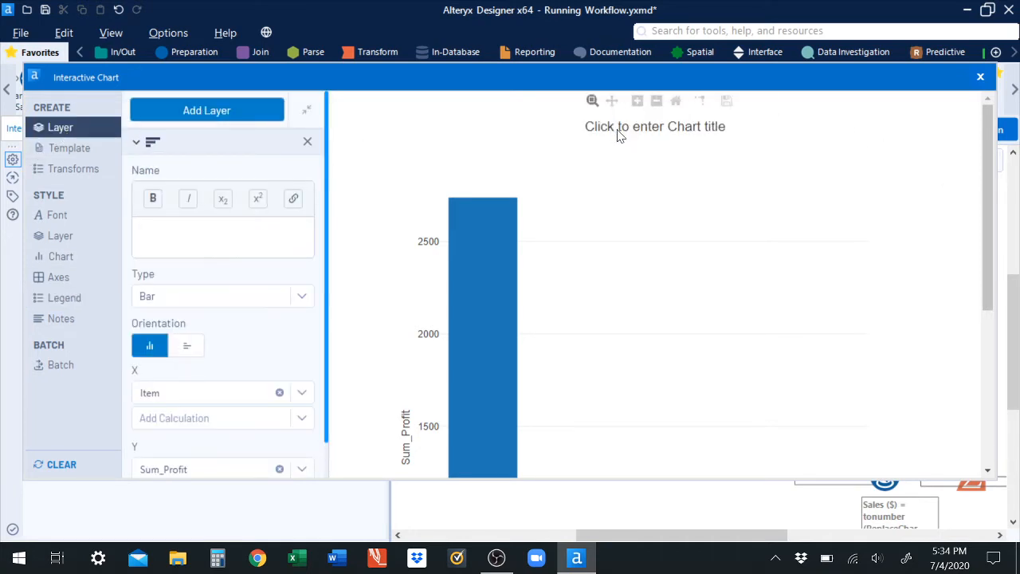
# Enter Total Profit by Item as the chart title
pyautogui.click(621, 131)
pyautogui.write('P')
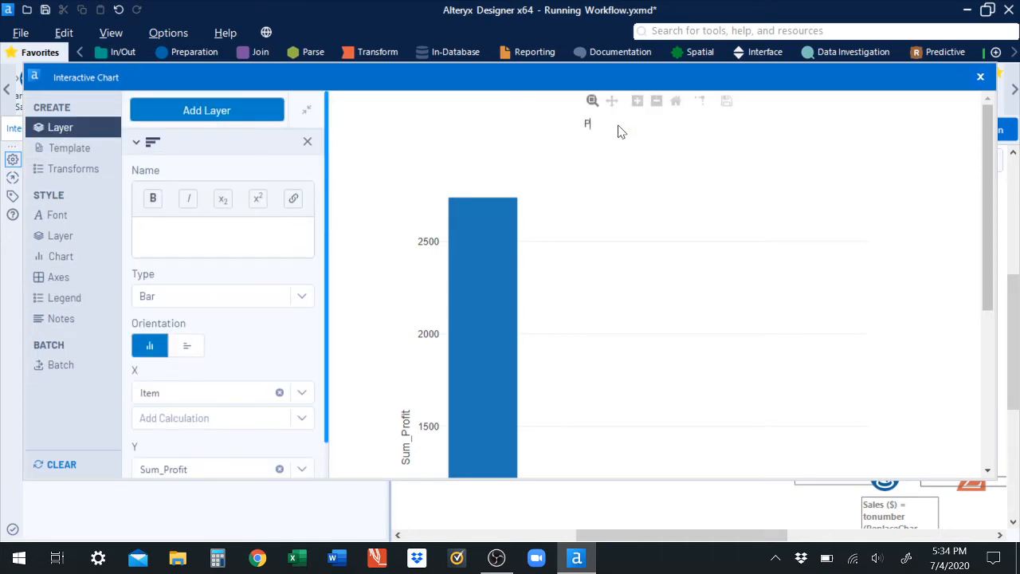
pyautogui.write('rof')
pyautogui.write('Total Profit by Item')
pyautogui.press('Return')
# Set the angle of the X axis labels to 45
pyautogui.moveTo(985, 196); pyautogui.dragTo(1004, 408)
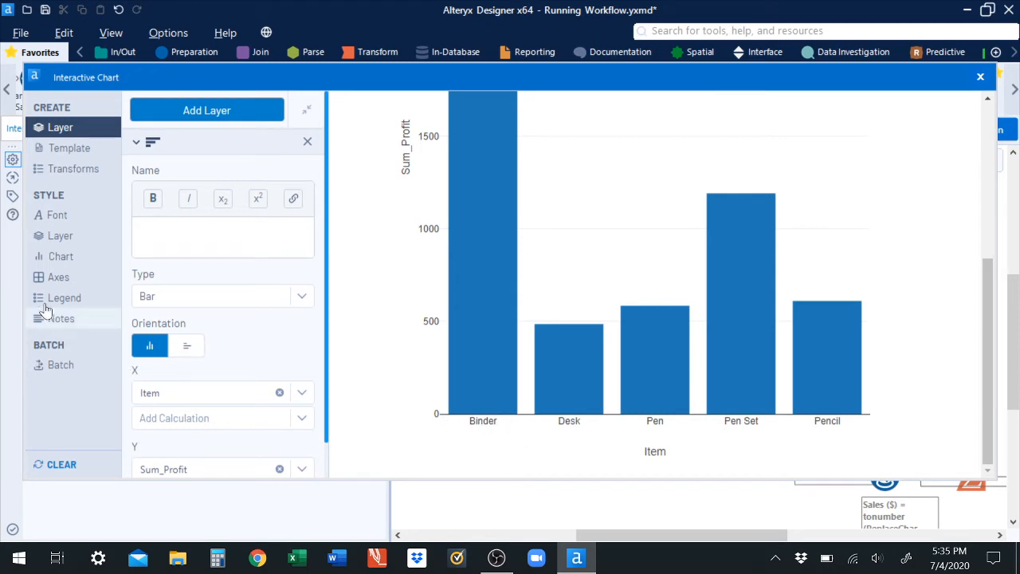
pyautogui.click(50, 277)
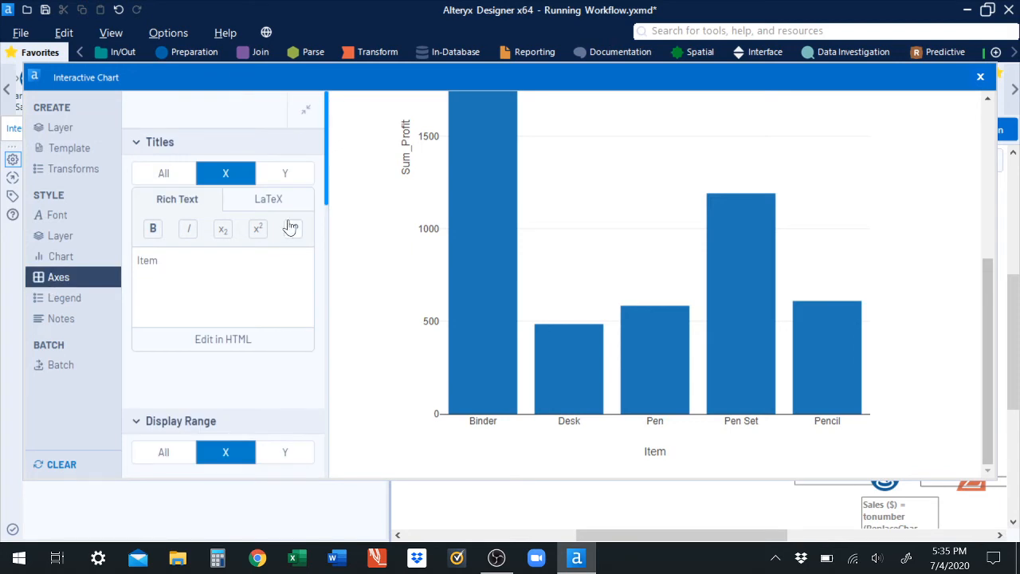
pyautogui.moveTo(327, 197); pyautogui.dragTo(355, 454)
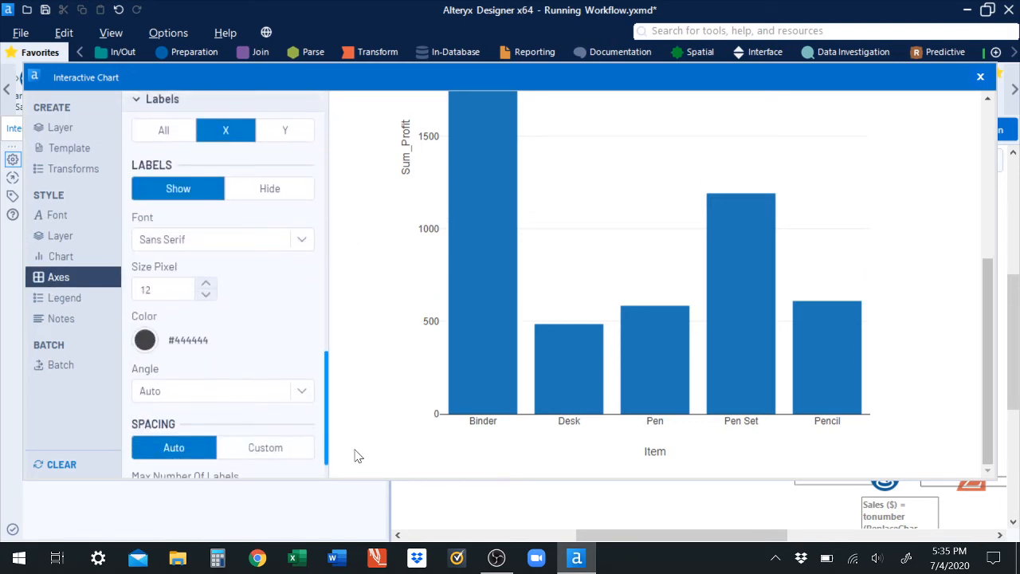
pyautogui.click(287, 407)
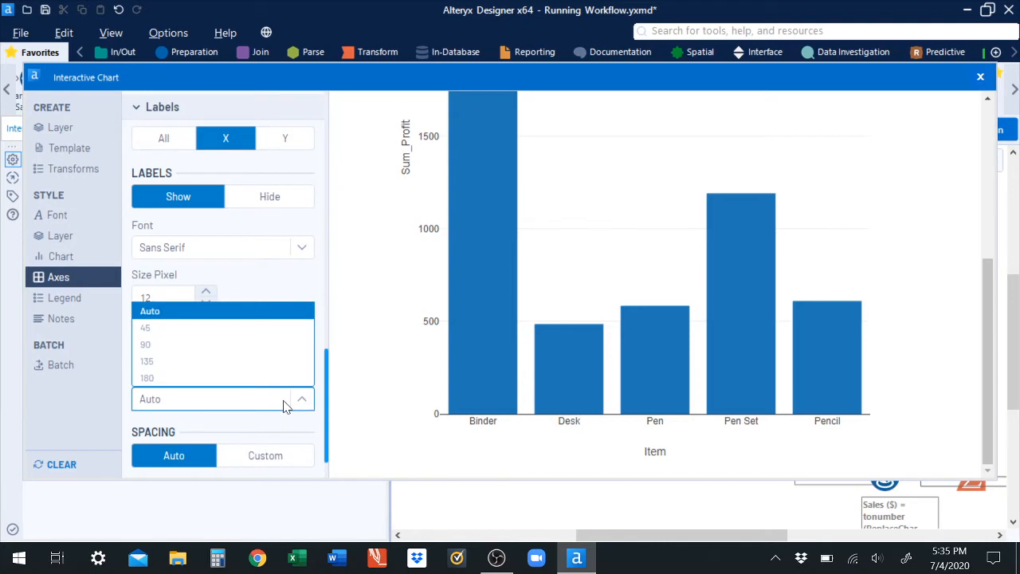
pyautogui.click(169, 327)
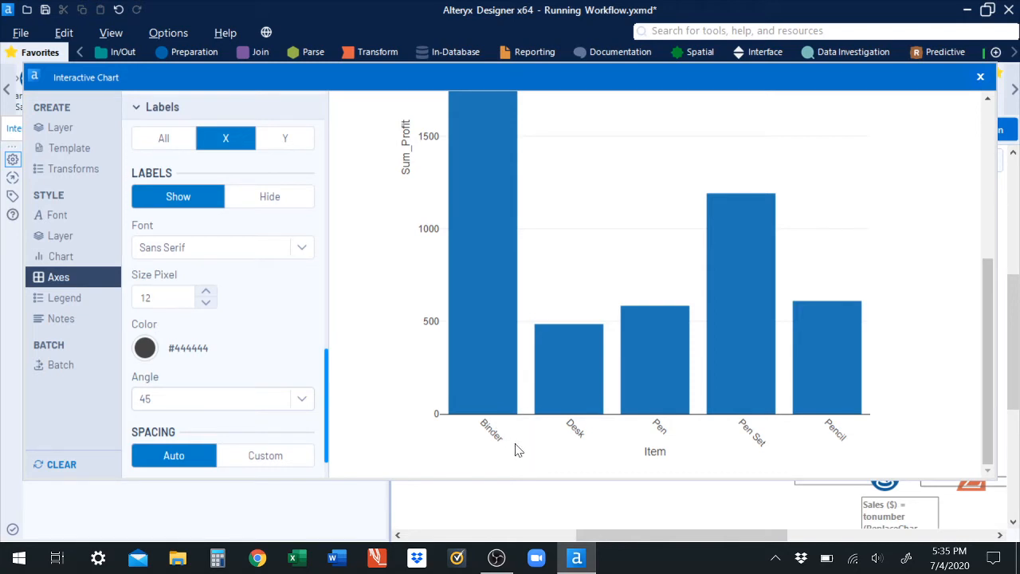
# Inspect the Binder bar's value in the chart preview and change the Y axis title to Total Profit
pyautogui.moveTo(557, 415)
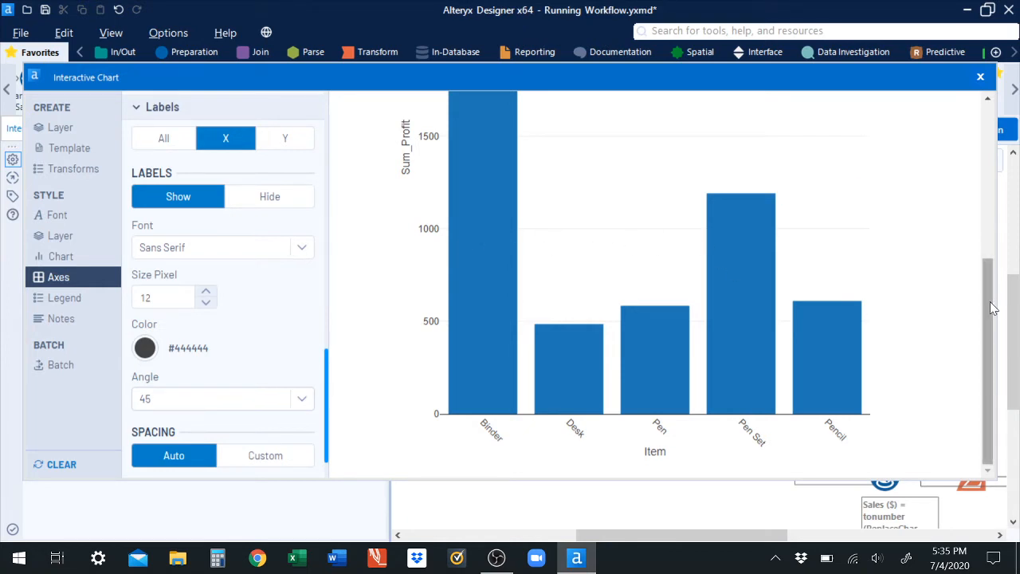
pyautogui.moveTo(988, 306); pyautogui.dragTo(987, 173)
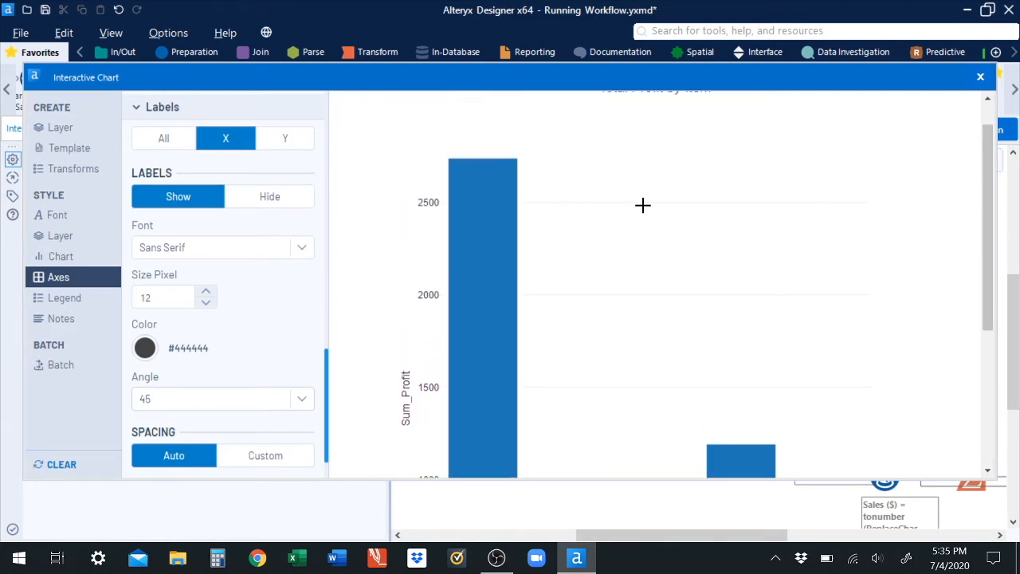
pyautogui.moveTo(475, 165)
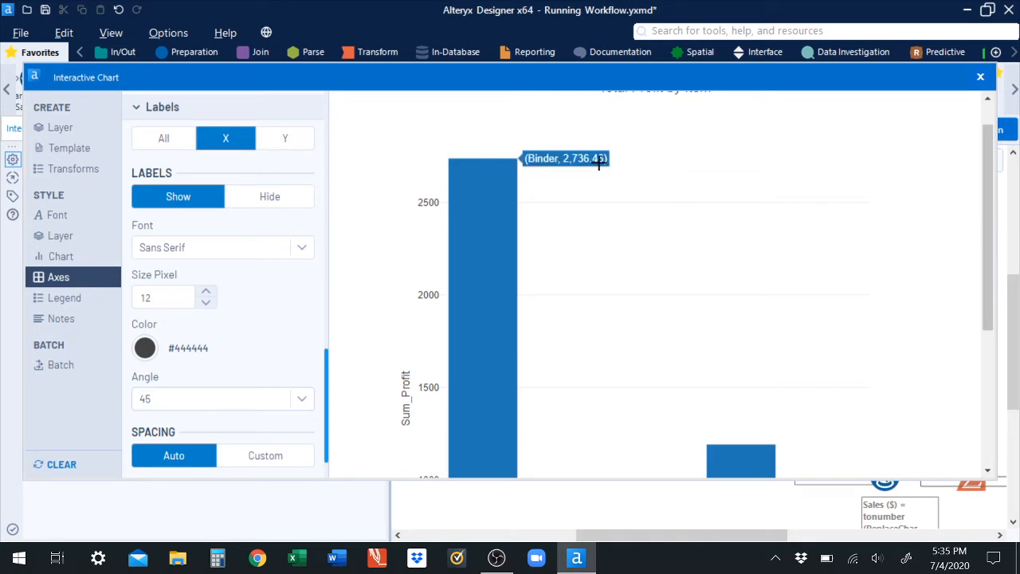
pyautogui.moveTo(993, 244); pyautogui.dragTo(511, 335)
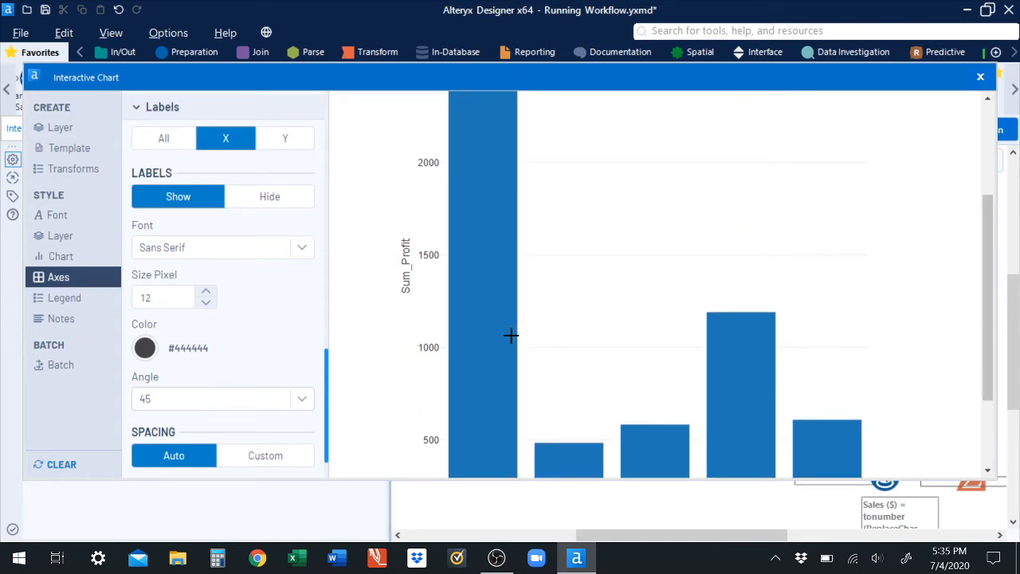
pyautogui.doubleClick(407, 265)
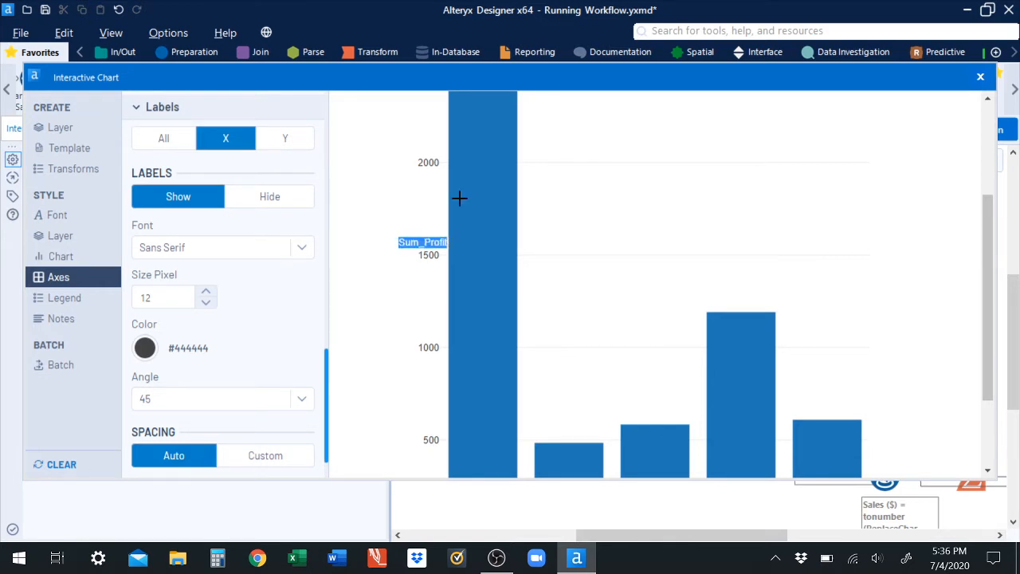
pyautogui.write('Total Profit')
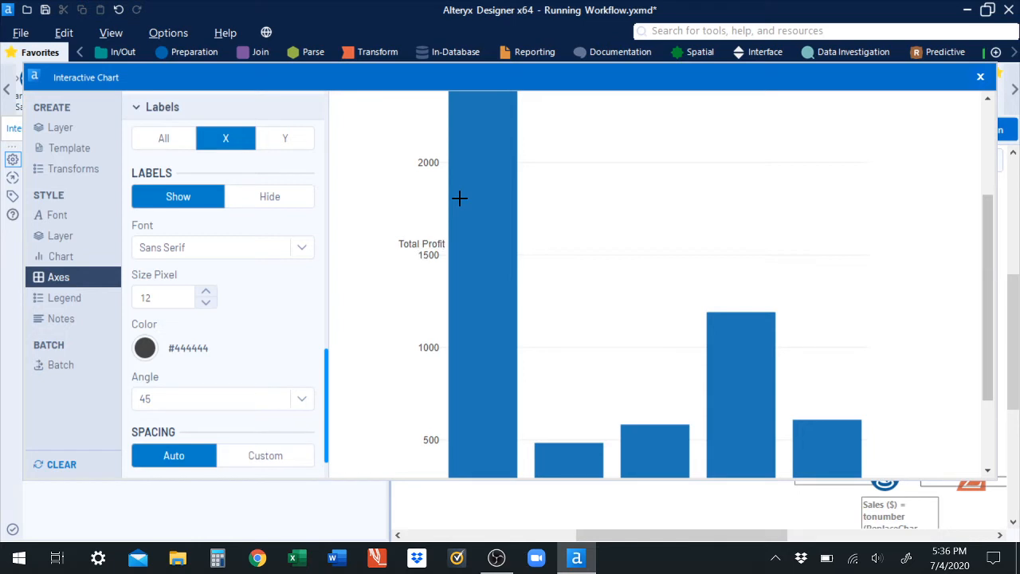
pyautogui.press('Return')
# Check the Item axis title and the rest of the bar chart, and close the chart configuration
pyautogui.moveTo(988, 301); pyautogui.dragTo(1005, 386)
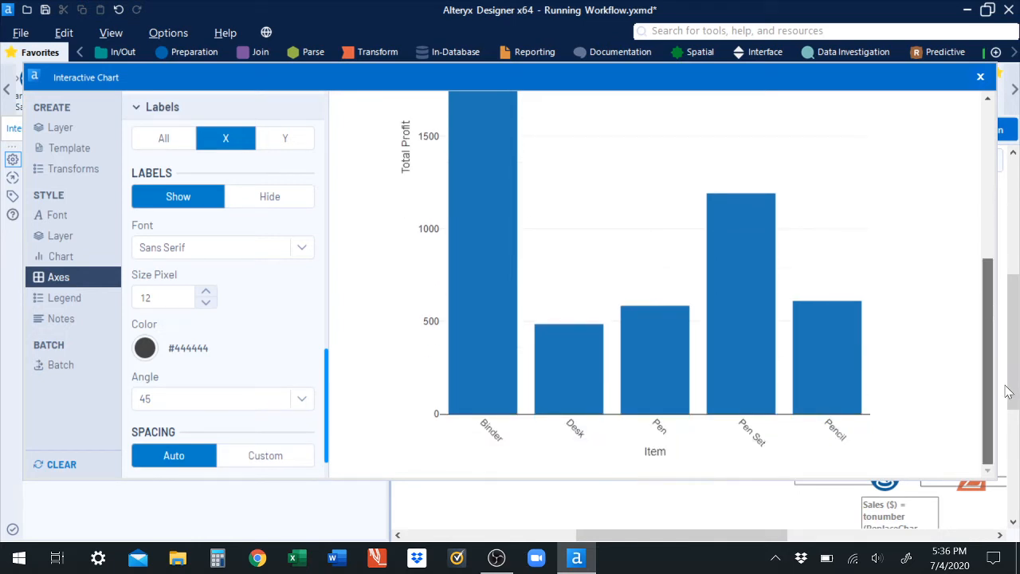
pyautogui.click(656, 453)
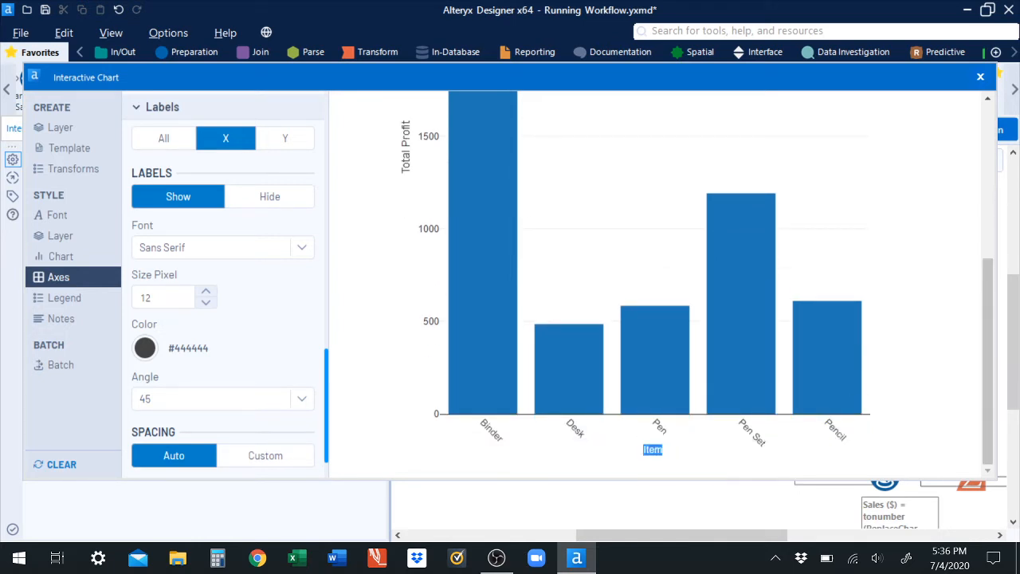
pyautogui.click(930, 356)
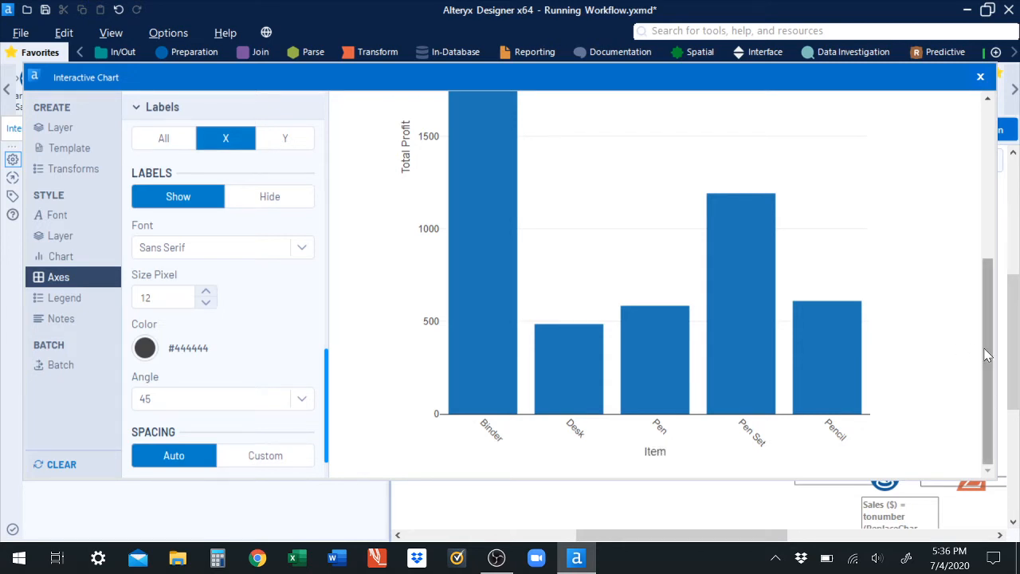
pyautogui.moveTo(987, 350); pyautogui.dragTo(973, 184)
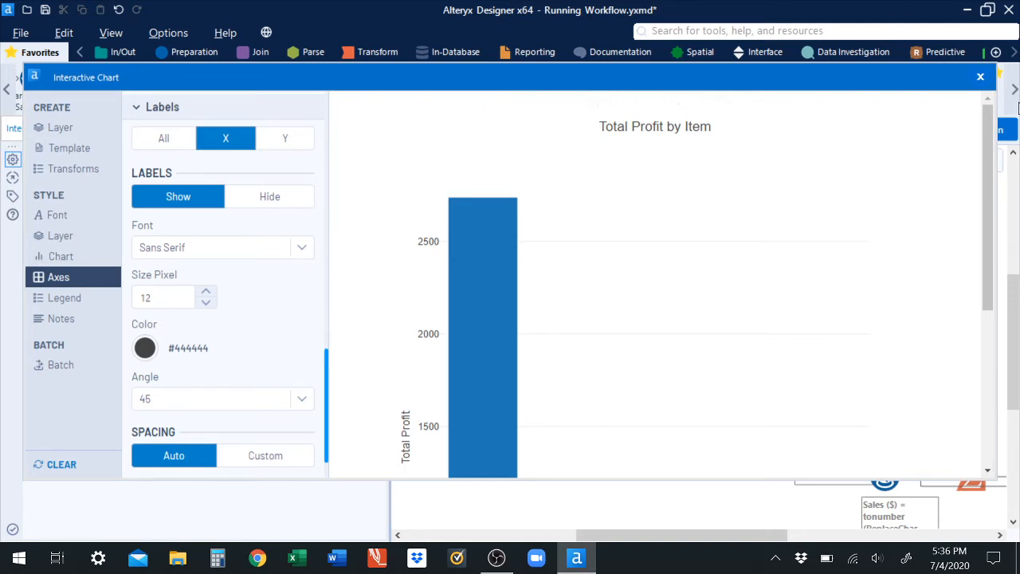
pyautogui.click(980, 76)
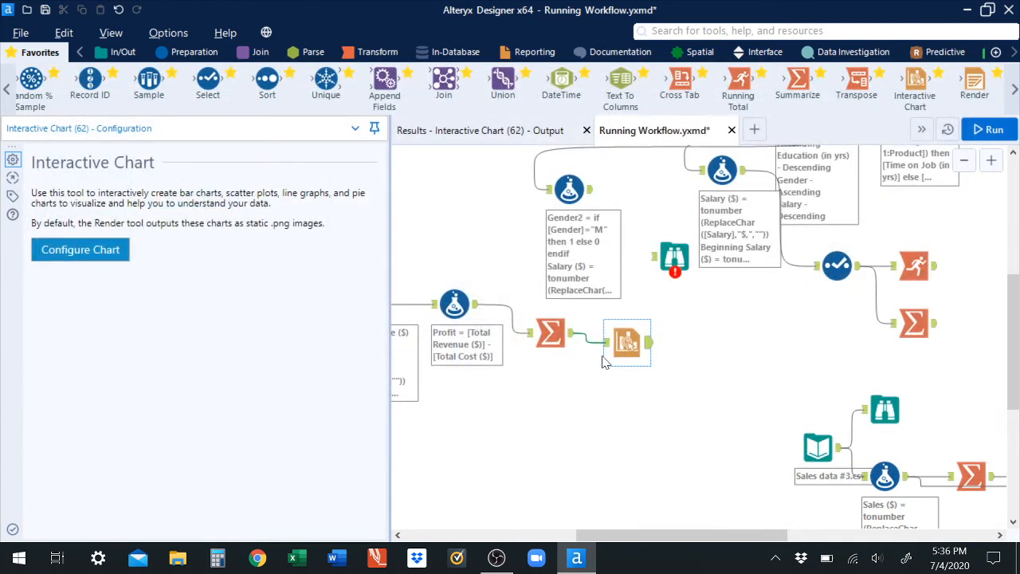
# Reopen the bar chart's configuration to look it over once more, and close it
pyautogui.click(123, 253)
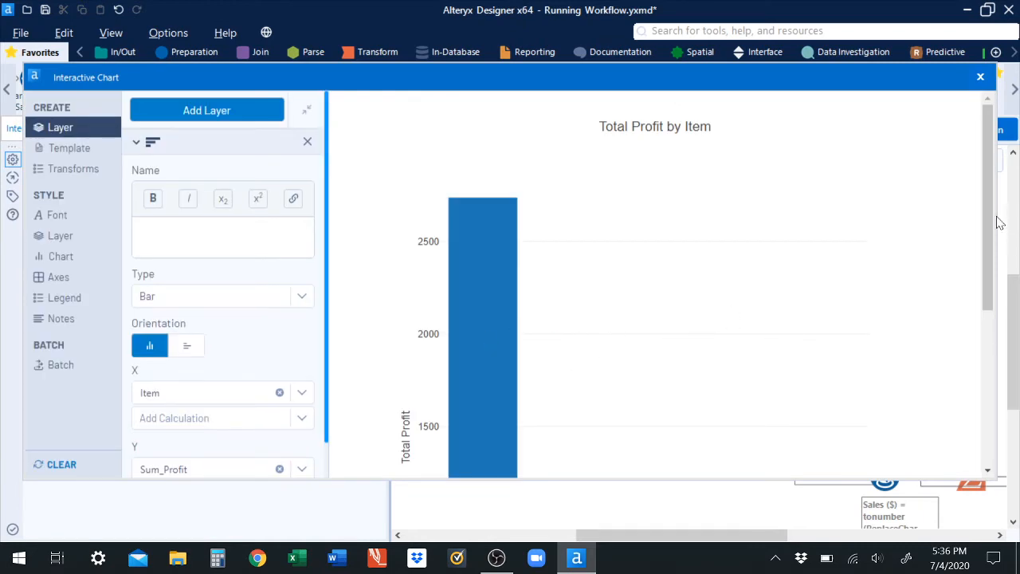
pyautogui.moveTo(994, 223); pyautogui.dragTo(994, 199)
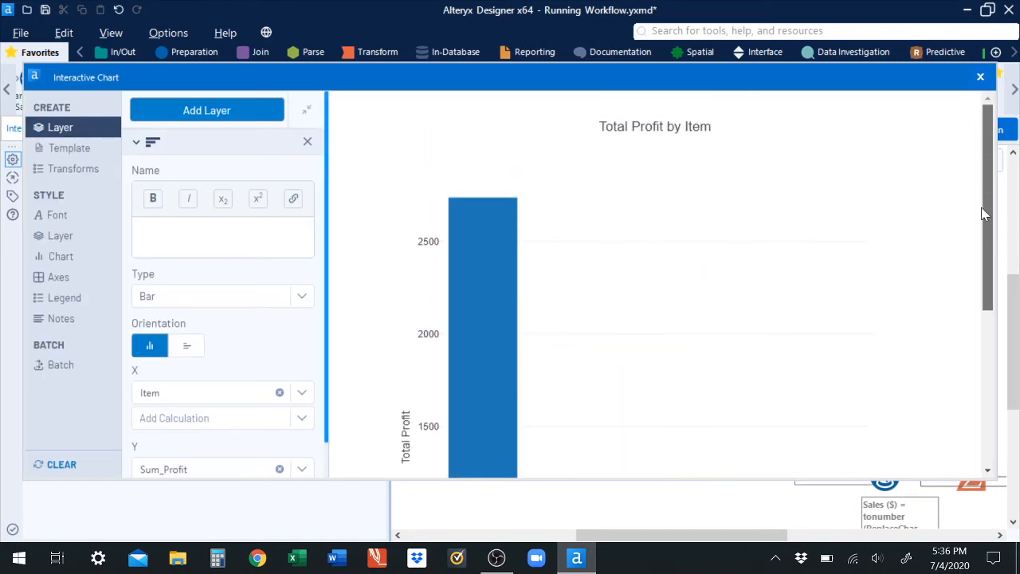
pyautogui.click(980, 77)
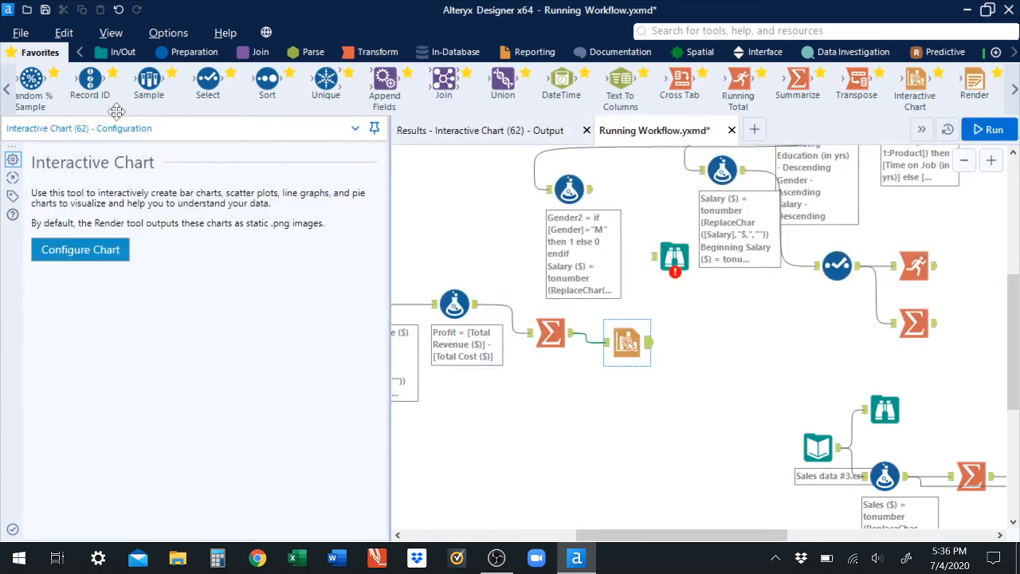
# Connect a Browse tool to the Interactive Chart's output and run the workflow
pyautogui.click(15, 92)
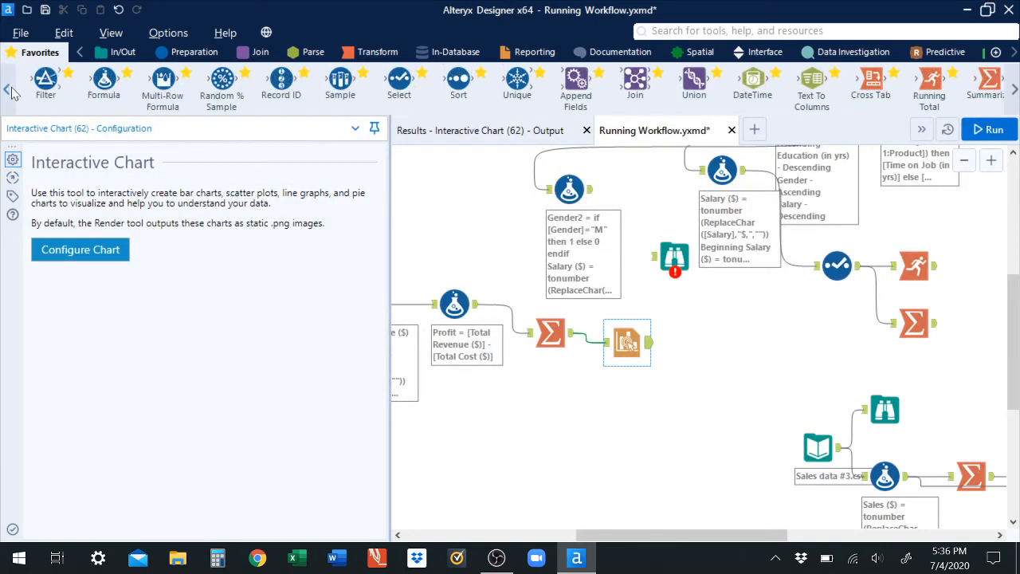
pyautogui.click(14, 91)
pyautogui.click(9, 91)
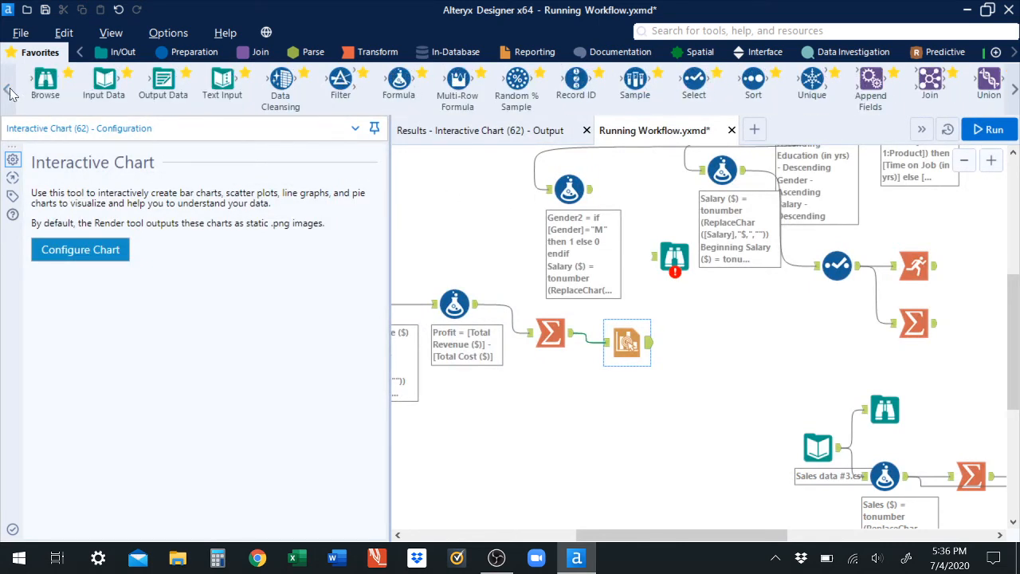
pyautogui.moveTo(45, 79); pyautogui.dragTo(703, 352)
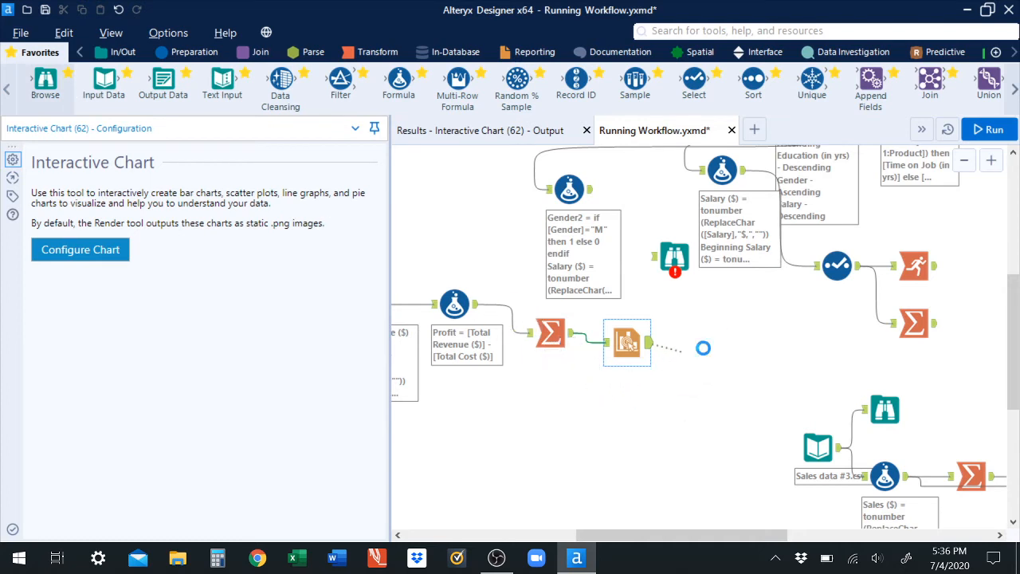
pyautogui.click(992, 132)
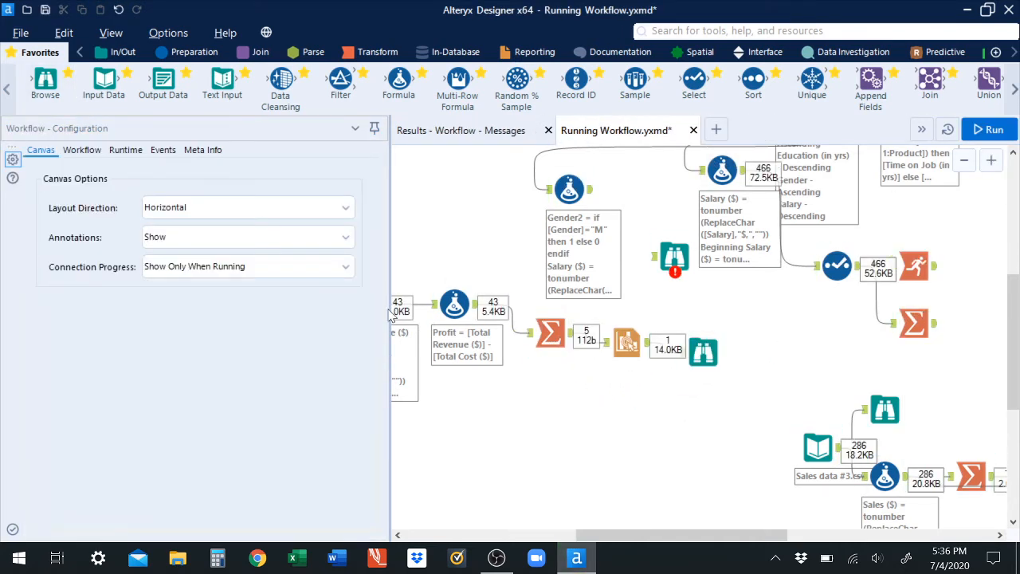
# View the bar chart in the new Browse tool's report and adjust the width of the report area
pyautogui.click(714, 365)
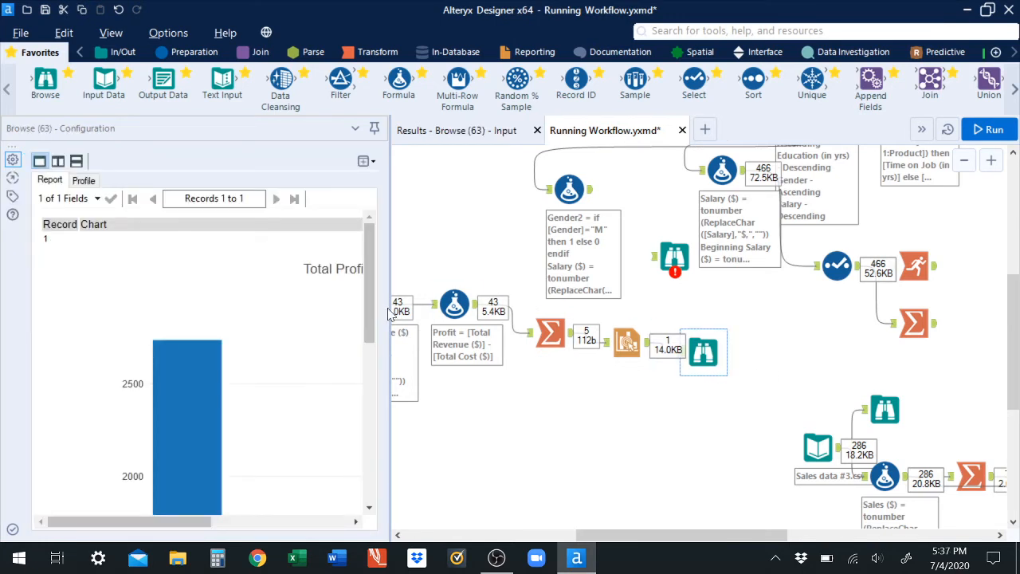
pyautogui.moveTo(390, 312); pyautogui.dragTo(456, 255)
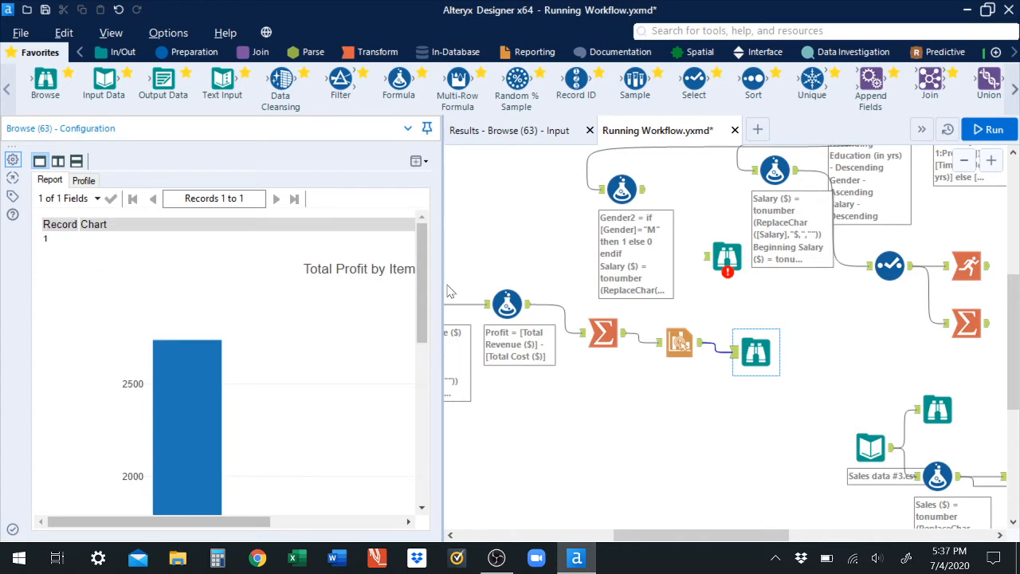
pyautogui.moveTo(443, 294); pyautogui.dragTo(319, 311)
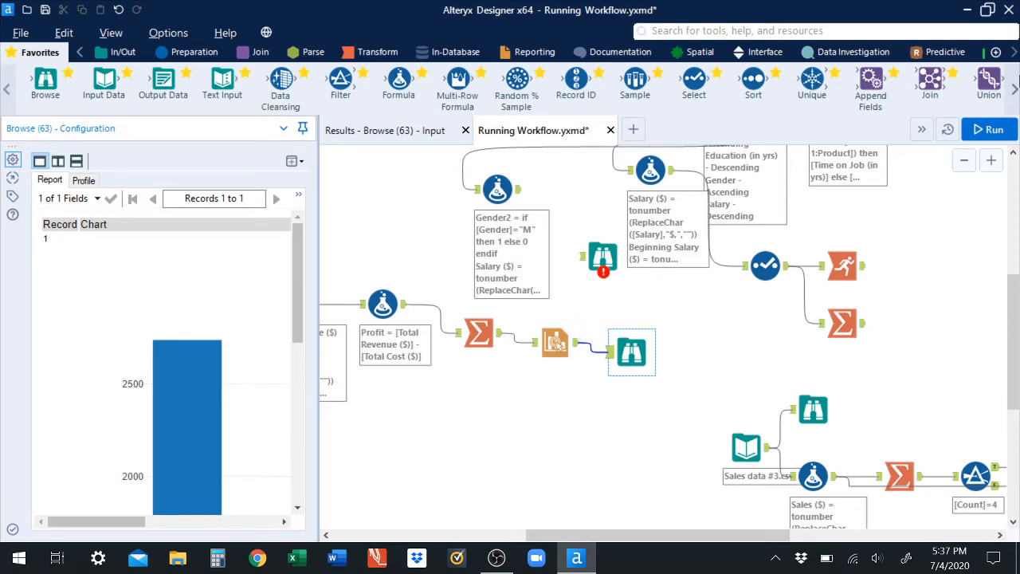
# Add a second Interactive Chart tool below the first one, connected to the Summarize tool's output
pyautogui.click(1016, 89)
pyautogui.click(1015, 90)
pyautogui.click(1015, 89)
pyautogui.click(1015, 90)
pyautogui.click(1015, 89)
pyautogui.click(1015, 89)
pyautogui.click(1015, 89)
pyautogui.click(1015, 89)
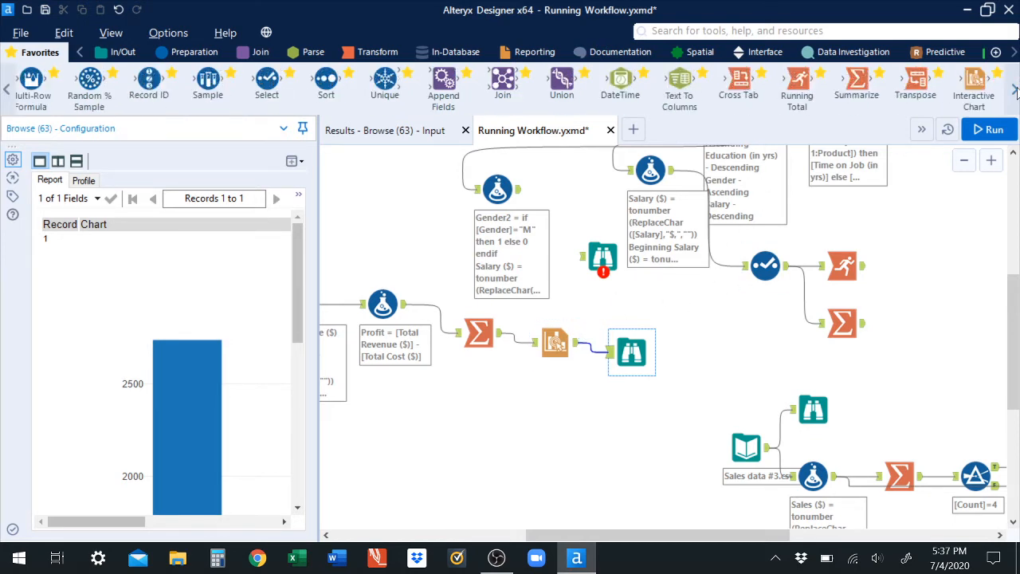
pyautogui.click(1015, 89)
pyautogui.click(1015, 90)
pyautogui.moveTo(856, 86); pyautogui.dragTo(537, 386)
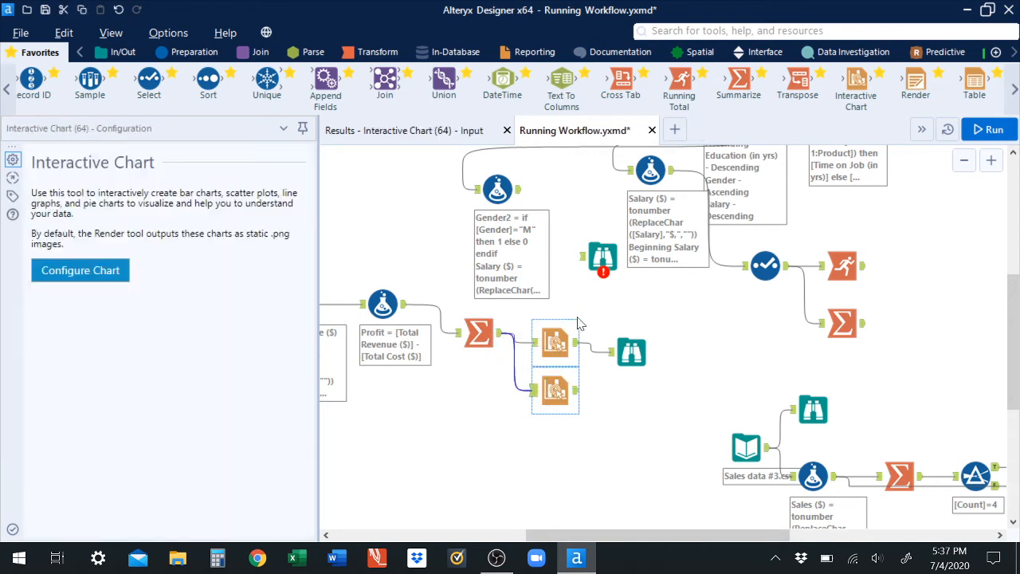
# Add a layer to the second interactive chart and name it Total Profit by Item
pyautogui.click(114, 280)
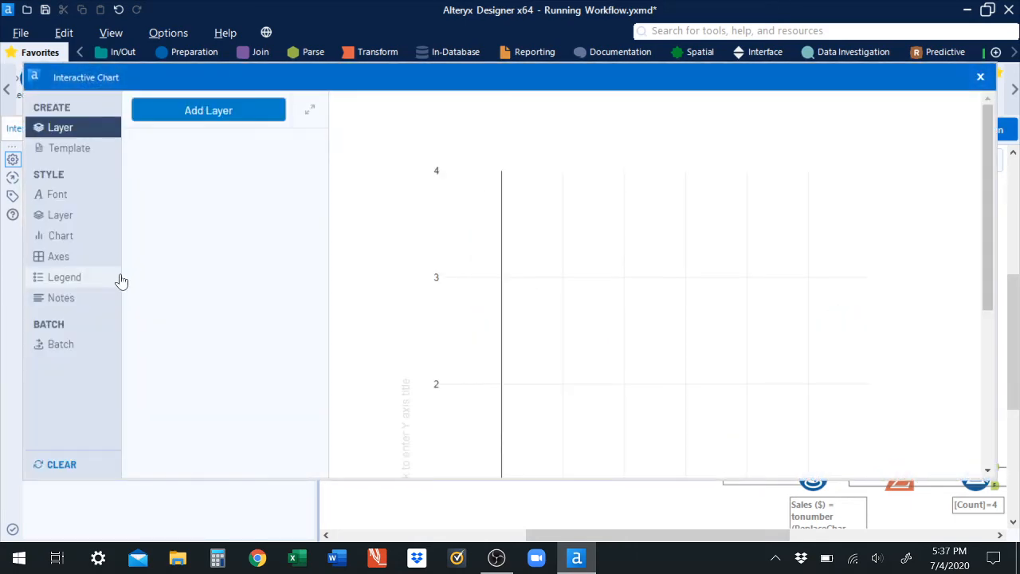
pyautogui.click(231, 116)
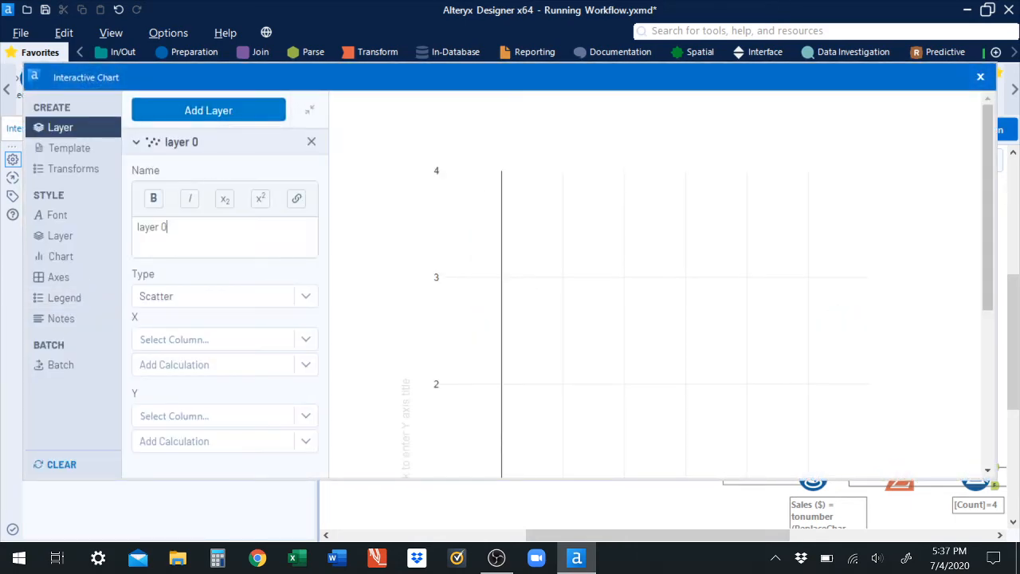
pyautogui.moveTo(167, 227); pyautogui.dragTo(149, 227)
pyautogui.press('BackSpace')
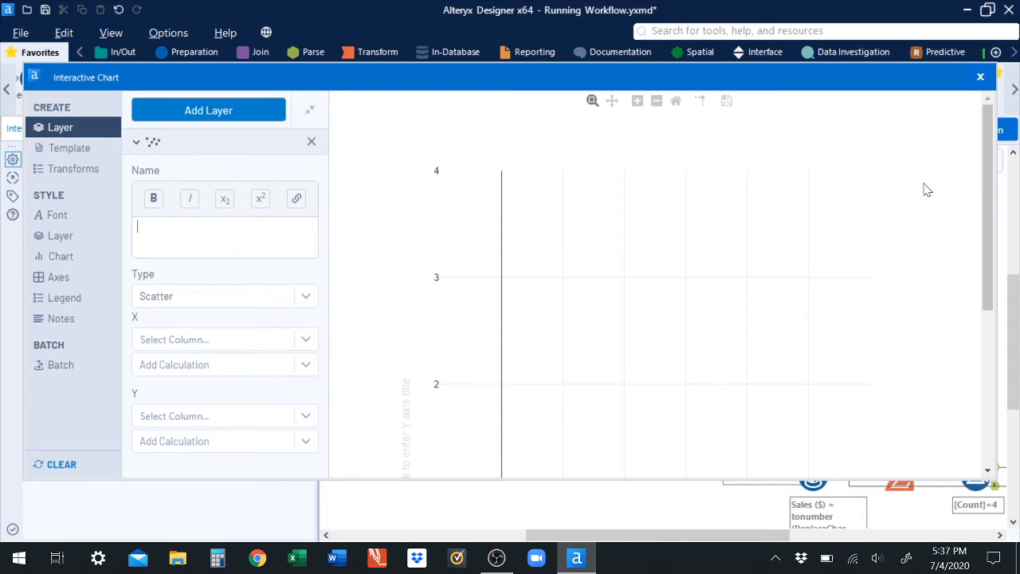
pyautogui.write('Total Profit by Item')
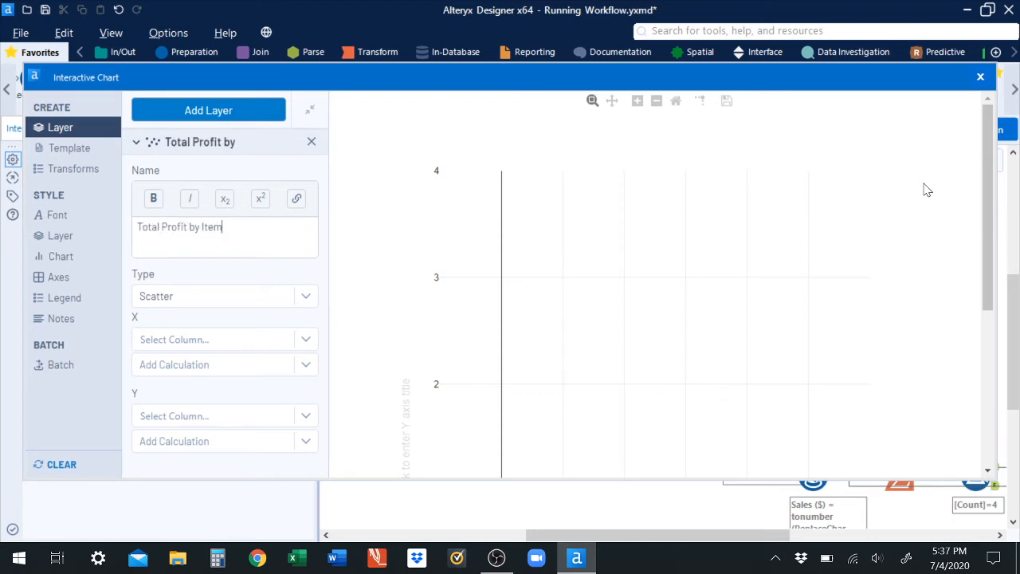
# Make the layer a Pie chart with Item as its values and Sum_Profit as its labels
pyautogui.click(269, 298)
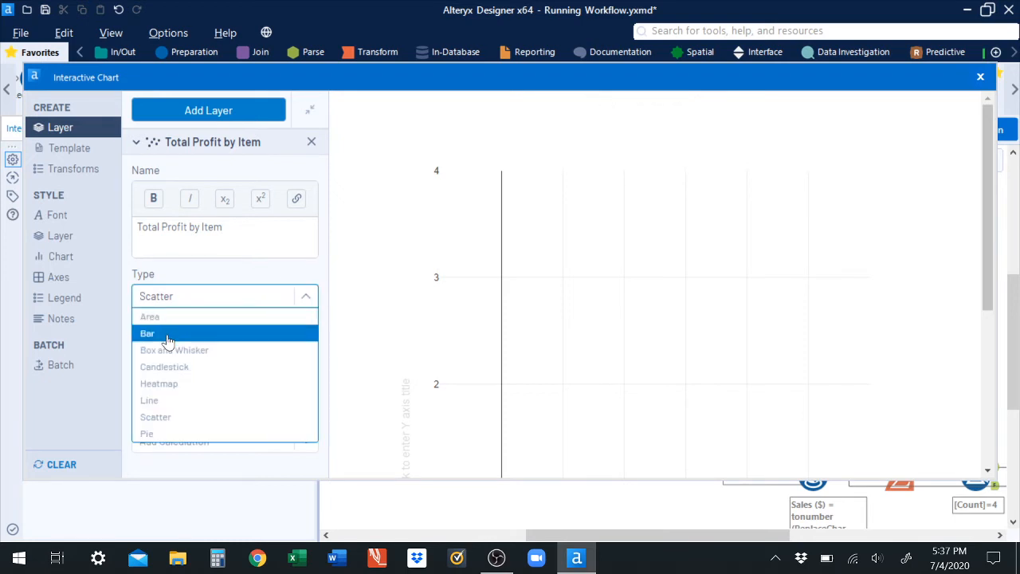
pyautogui.click(155, 434)
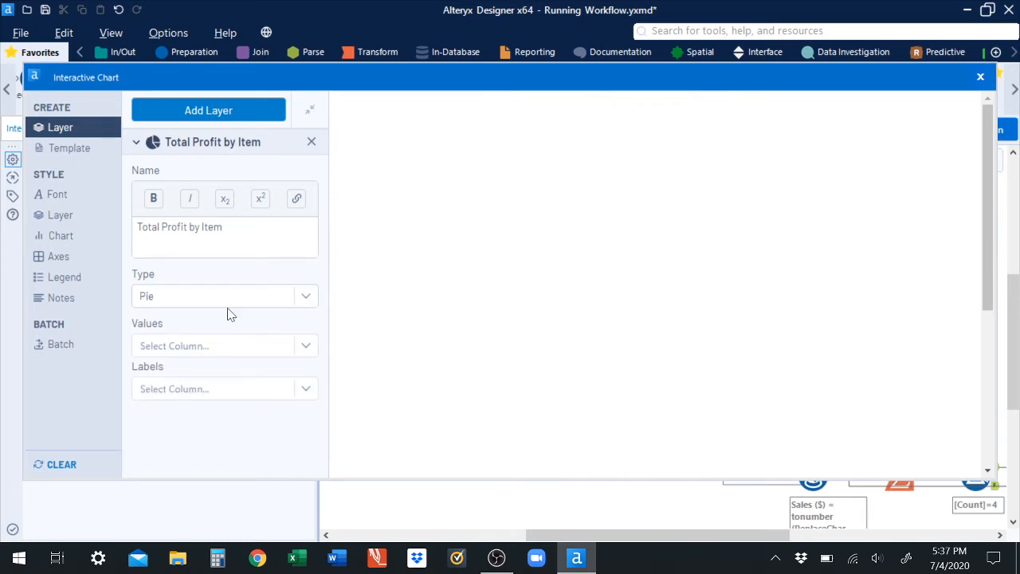
pyautogui.click(257, 345)
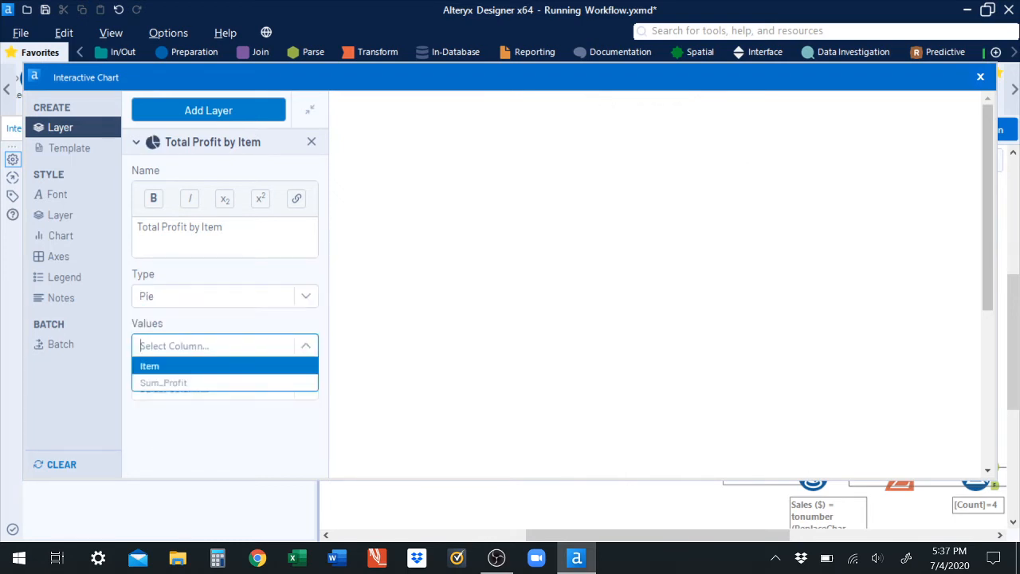
pyautogui.click(222, 368)
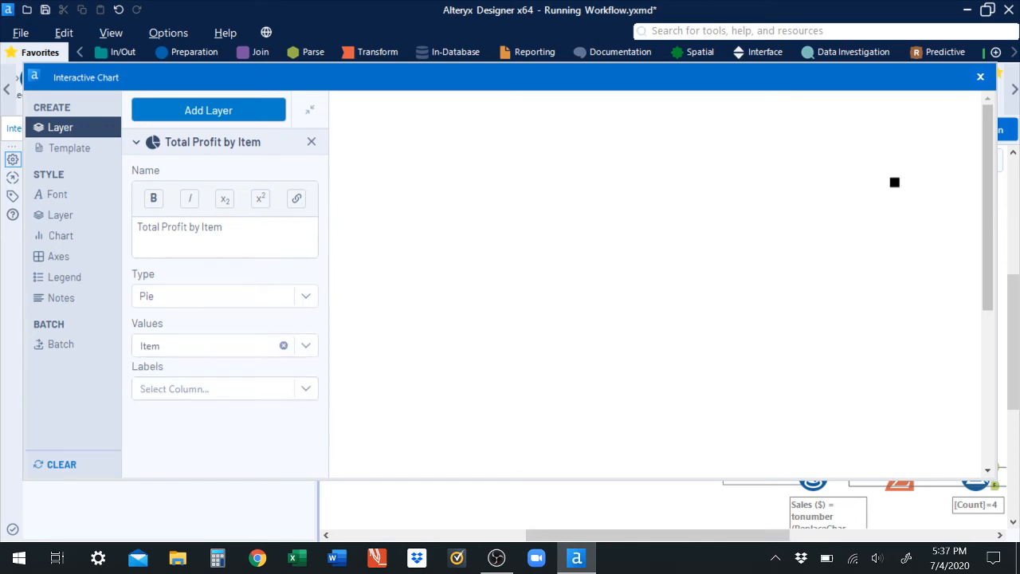
pyautogui.click(296, 388)
pyautogui.click(241, 427)
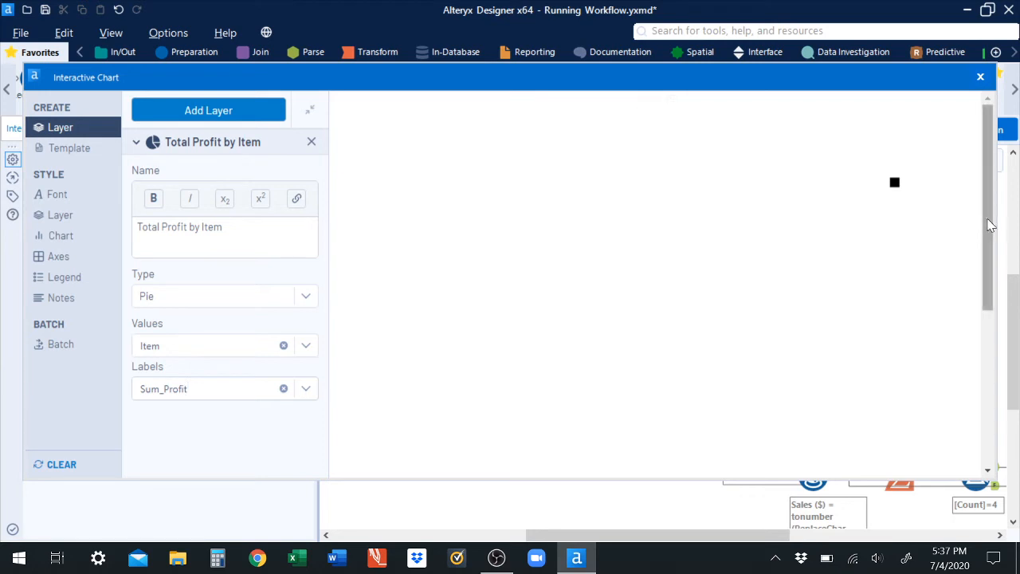
# Close the pie chart's configuration and examine the Summarize tool's output records
pyautogui.moveTo(987, 219); pyautogui.dragTo(1011, 186)
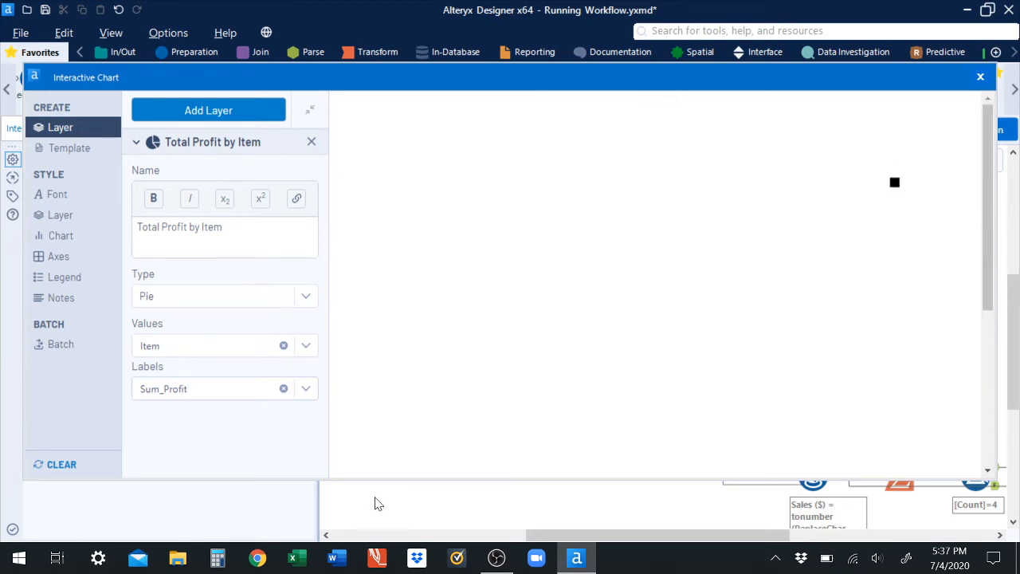
pyautogui.click(981, 76)
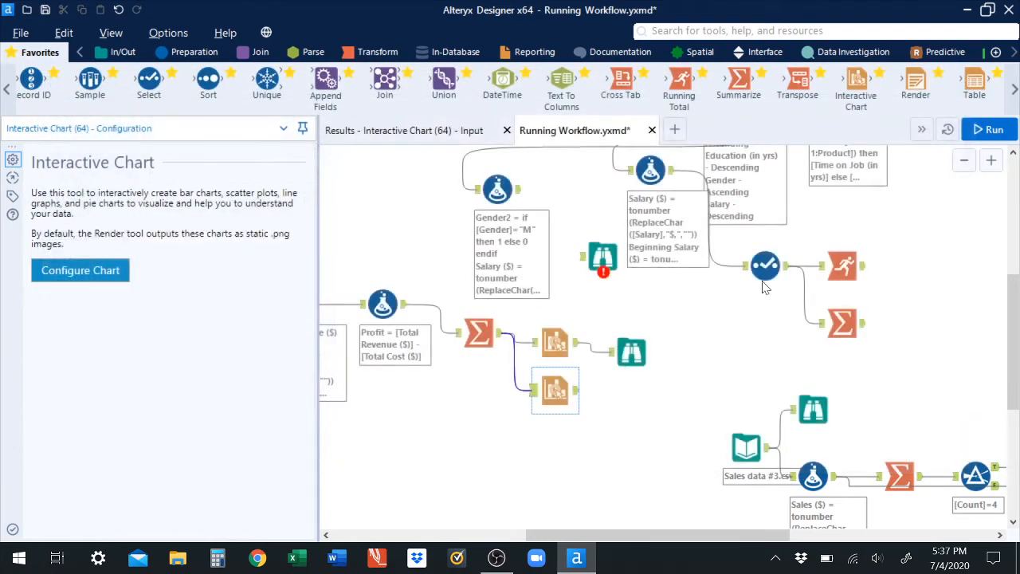
pyautogui.click(480, 333)
pyautogui.click(404, 135)
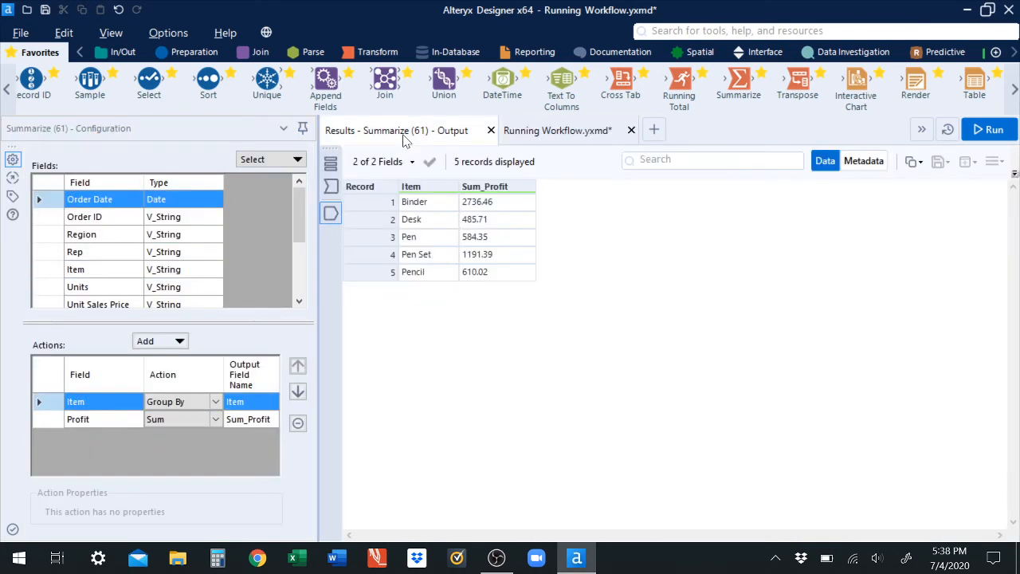
# Reopen the second Interactive Chart's configuration in the workflow and delete its existing Total Profit by Item layer
pyautogui.click(568, 130)
pyautogui.click(552, 396)
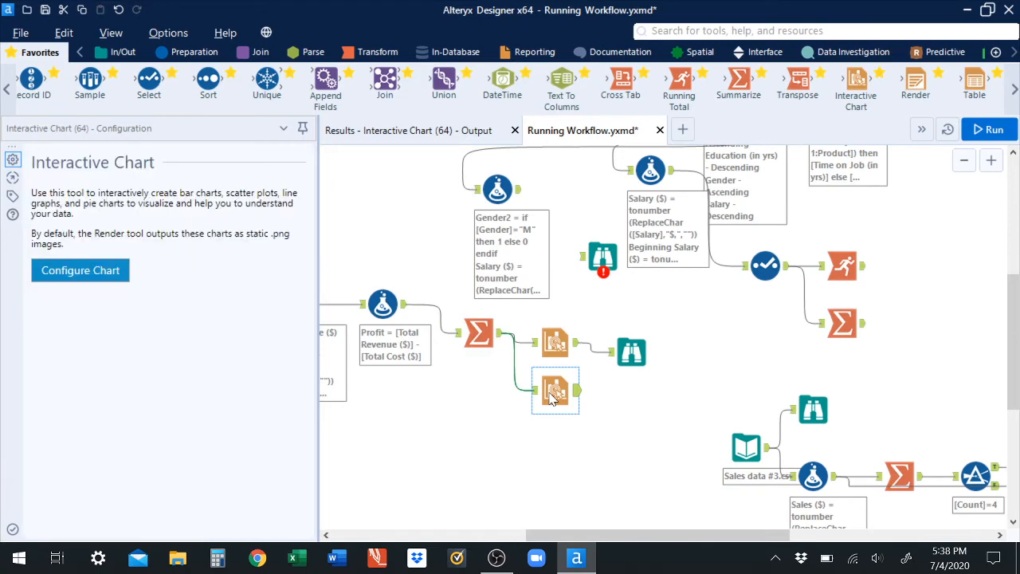
pyautogui.click(89, 271)
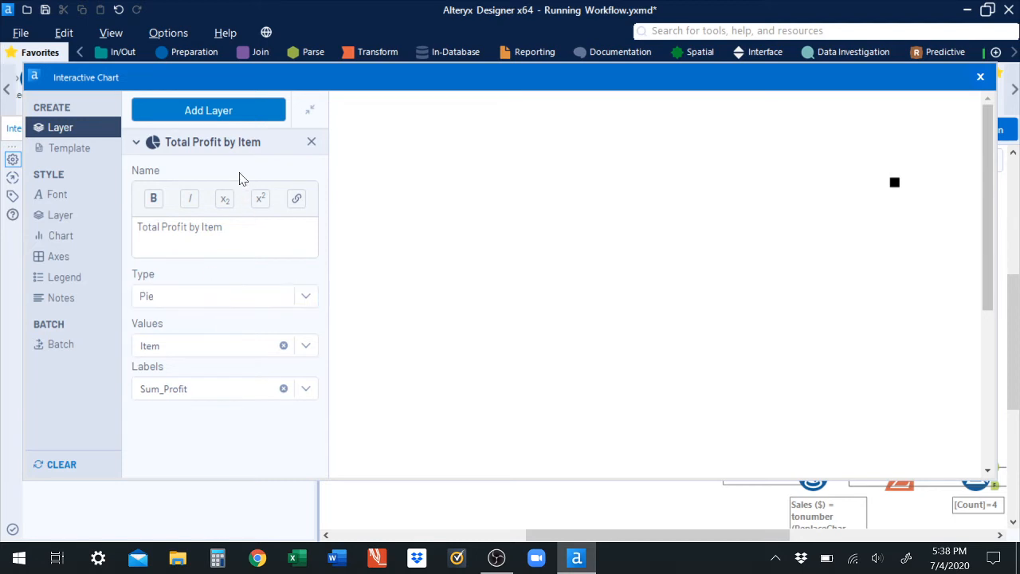
pyautogui.click(311, 141)
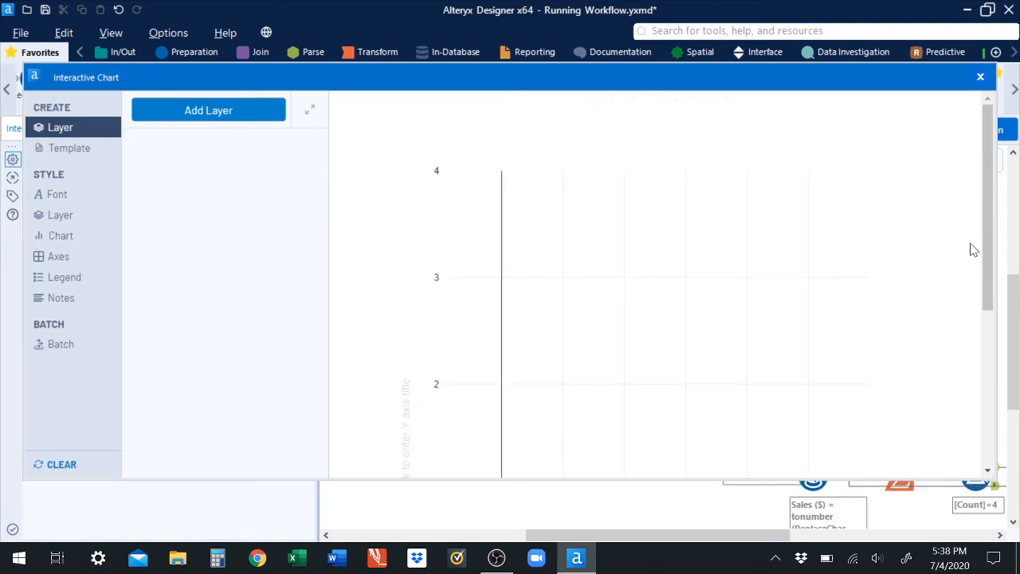
pyautogui.moveTo(988, 226)
pyautogui.mouseDown()
pyautogui.moveTo(988, 342)
pyautogui.moveTo(1003, 220)
pyautogui.mouseUp()
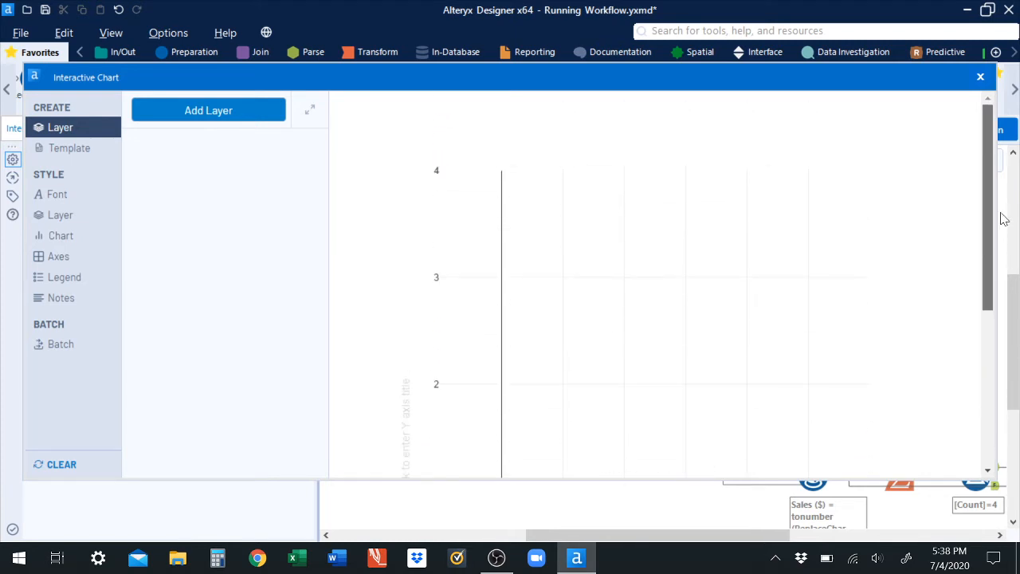
# Add a new layer to the chart, set its type to Pie and name it Total Profit by Item
pyautogui.click(179, 111)
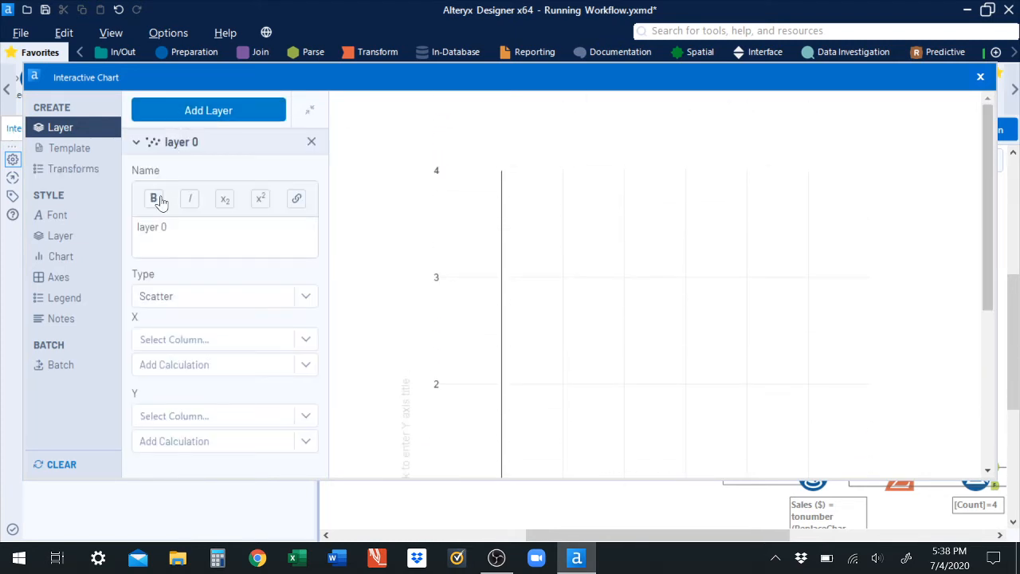
pyautogui.click(305, 296)
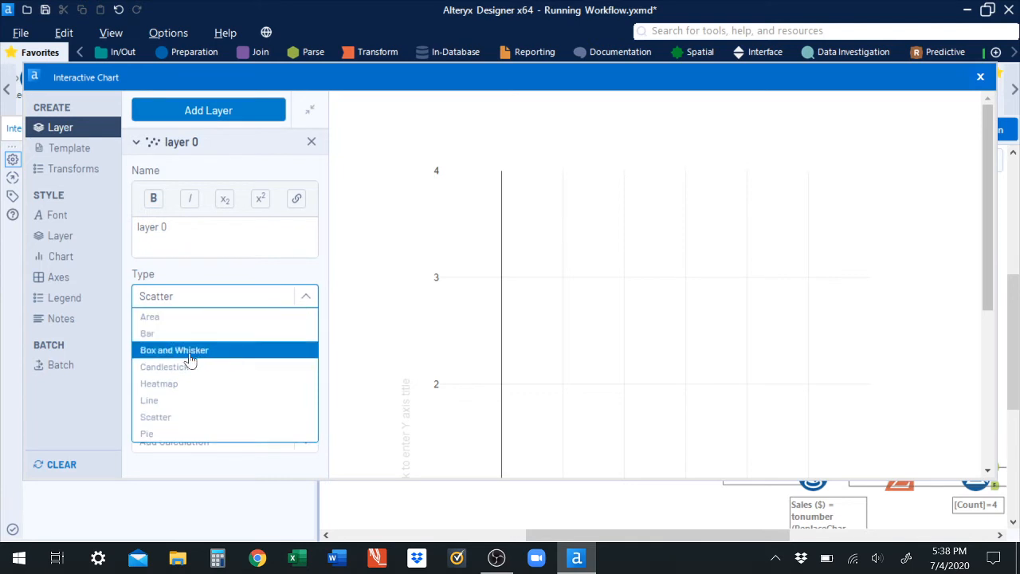
pyautogui.click(168, 435)
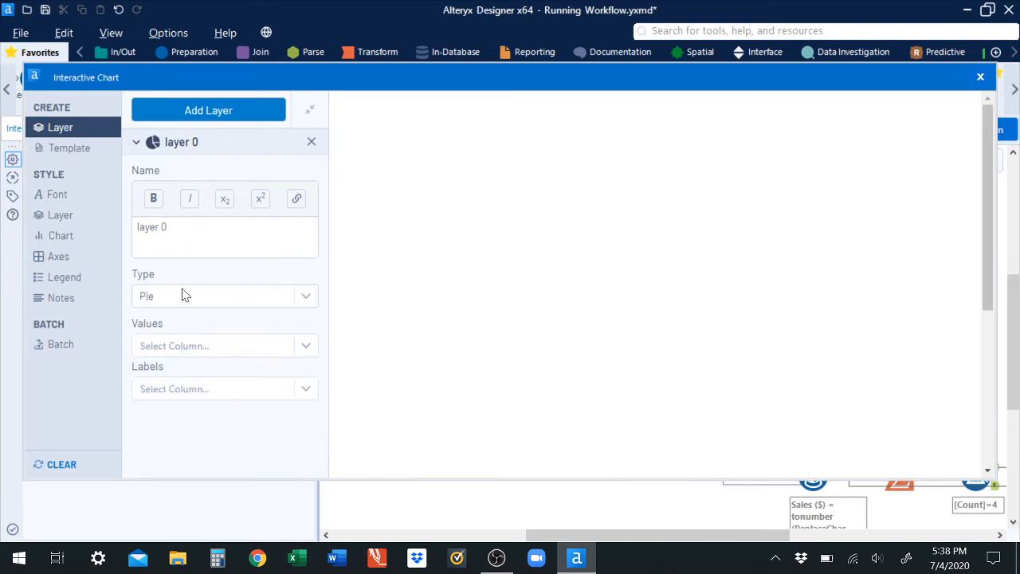
pyautogui.hotkey('ctrl', 'a')
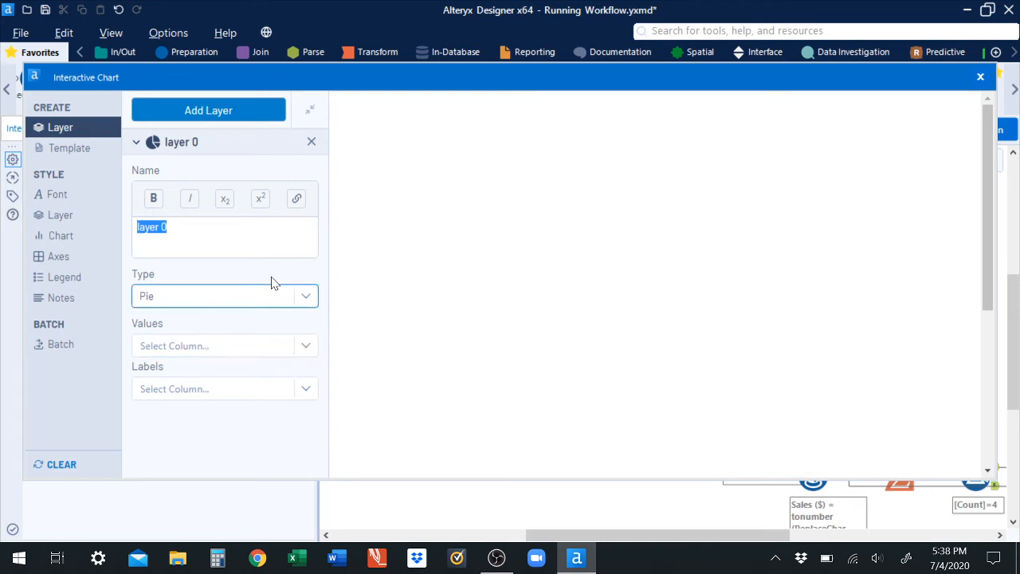
pyautogui.press('BackSpace')
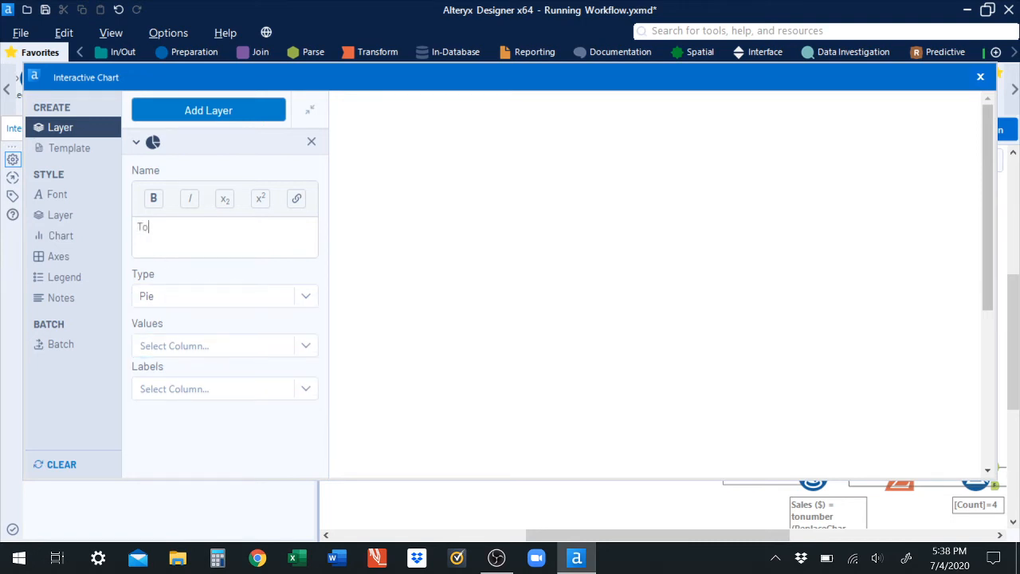
pyautogui.write('y l')
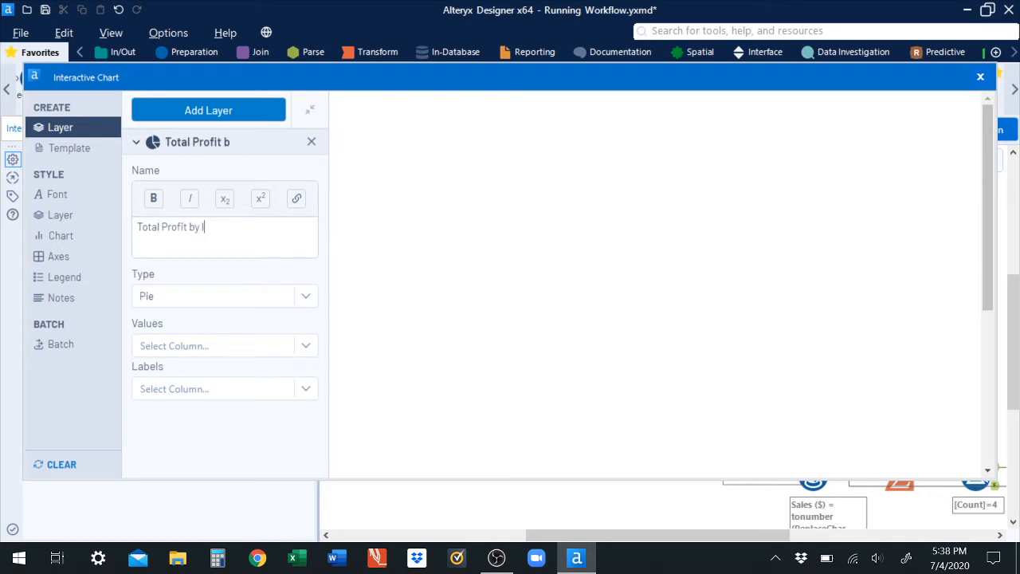
# Set the pie layer's values to Sum_Profit and its labels to Item, and look over the full pie
pyautogui.click(305, 345)
pyautogui.click(212, 388)
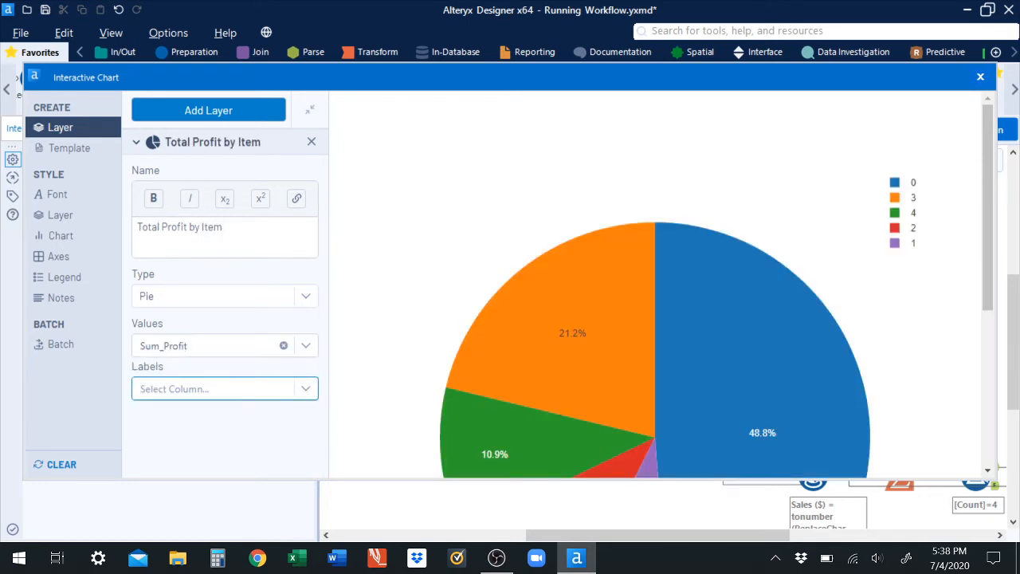
pyautogui.click(307, 390)
pyautogui.click(182, 409)
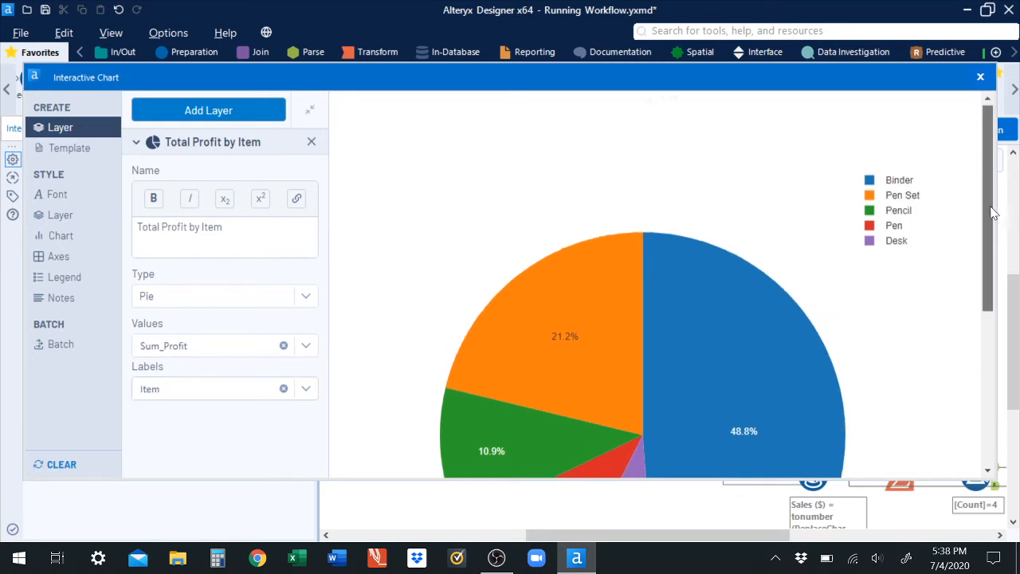
pyautogui.scroll(-2, 980, 292)
pyautogui.scroll(2, 980, 293)
pyautogui.scroll(-2, 980, 293)
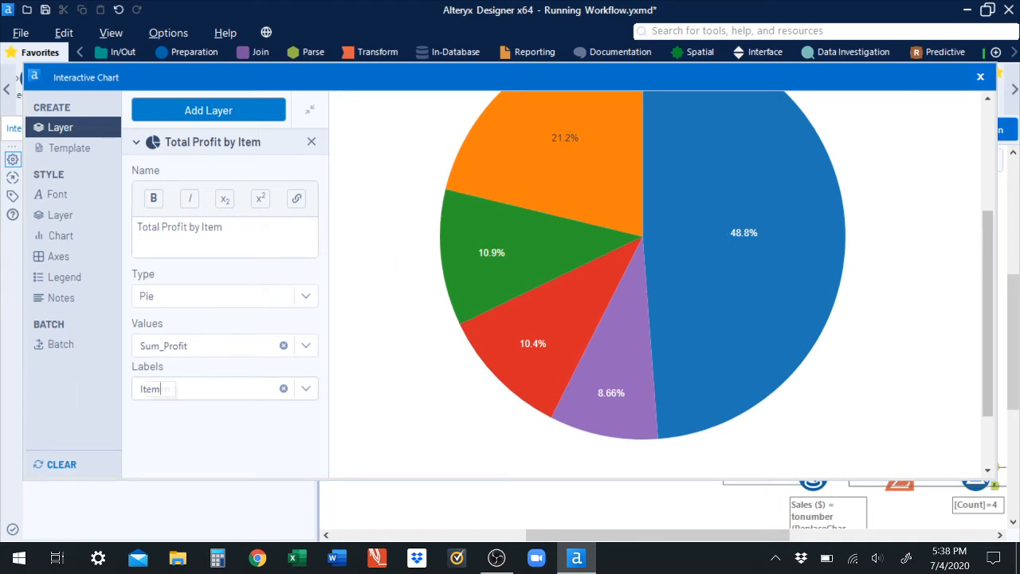
pyautogui.moveTo(988, 330)
pyautogui.mouseDown()
pyautogui.moveTo(996, 271)
pyautogui.moveTo(1016, 245)
pyautogui.mouseUp()
pyautogui.scroll(-1, 668, 198)
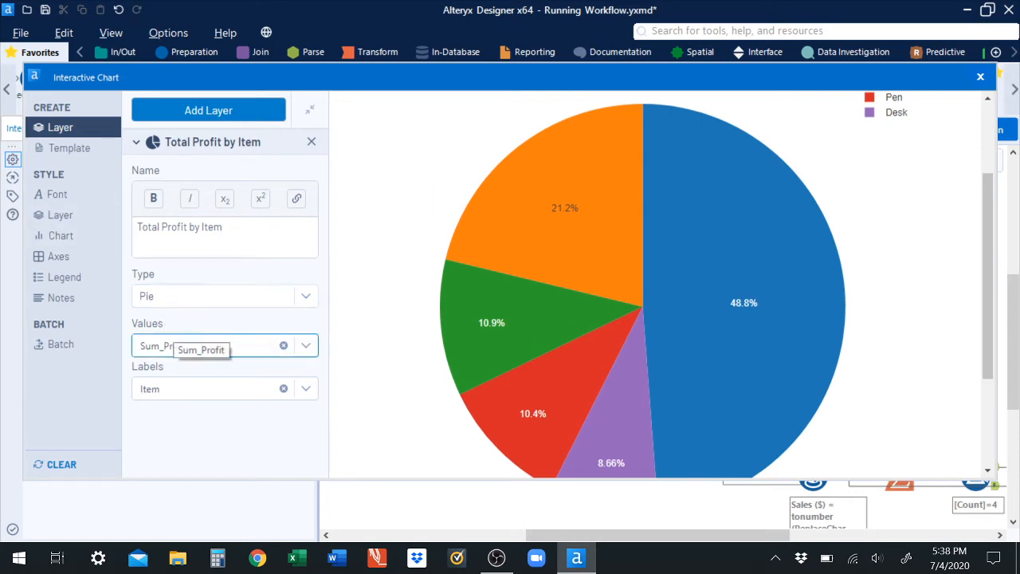
pyautogui.scroll(2, 993, 249)
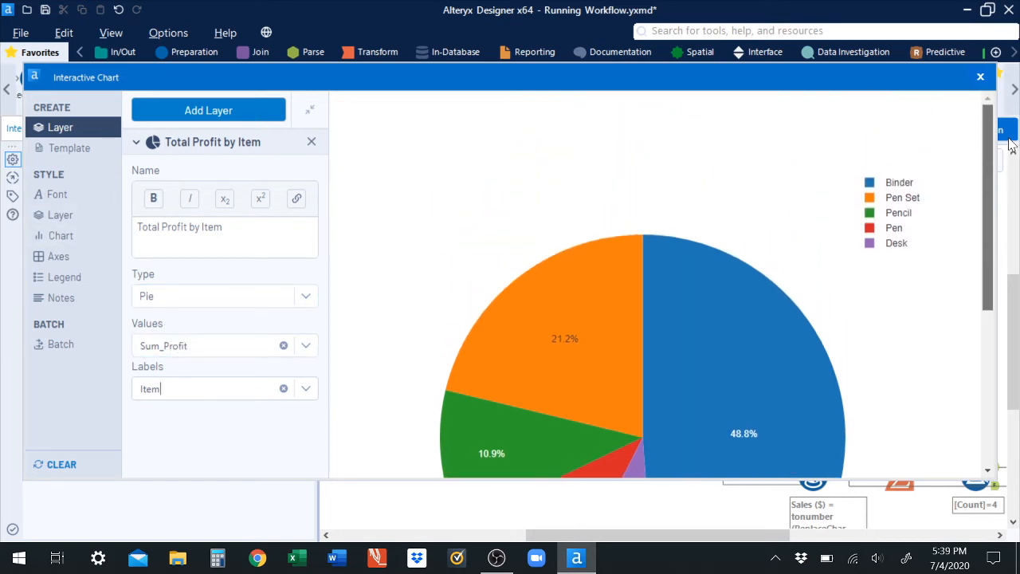
# Shift the pie chart's legend slightly and title the chart Total Profit by Item
pyautogui.moveTo(880, 203)
pyautogui.mouseDown()
pyautogui.moveTo(769, 184)
pyautogui.moveTo(733, 165)
pyautogui.moveTo(906, 194)
pyautogui.moveTo(886, 214)
pyautogui.mouseUp()
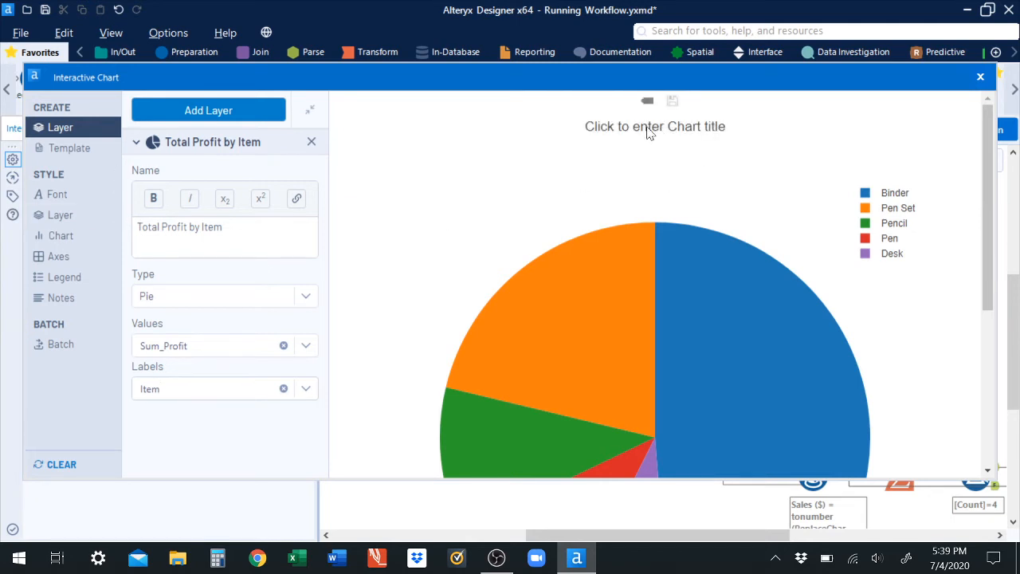
pyautogui.click(648, 133)
pyautogui.write('T')
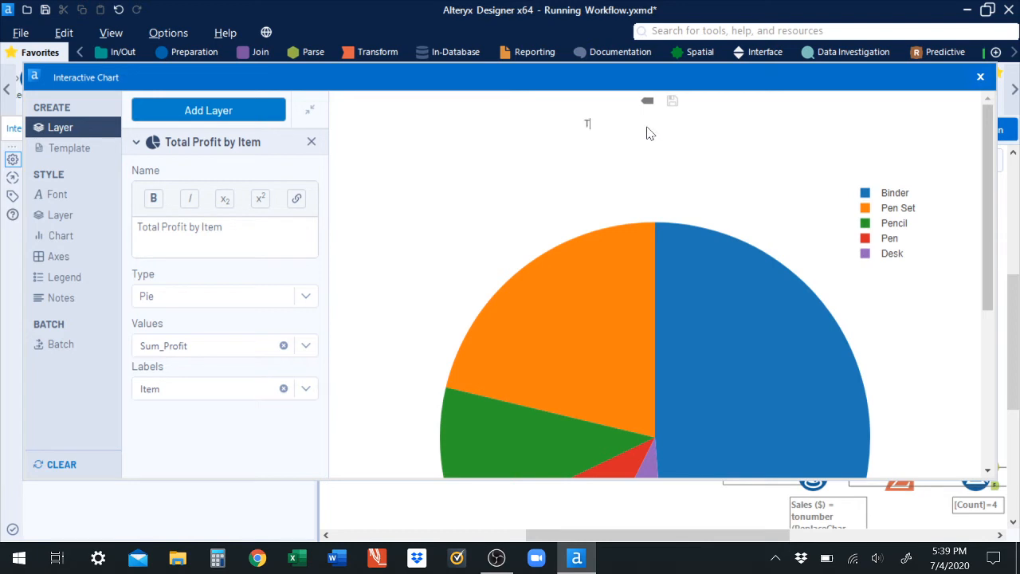
pyautogui.write('otal Profit by Item')
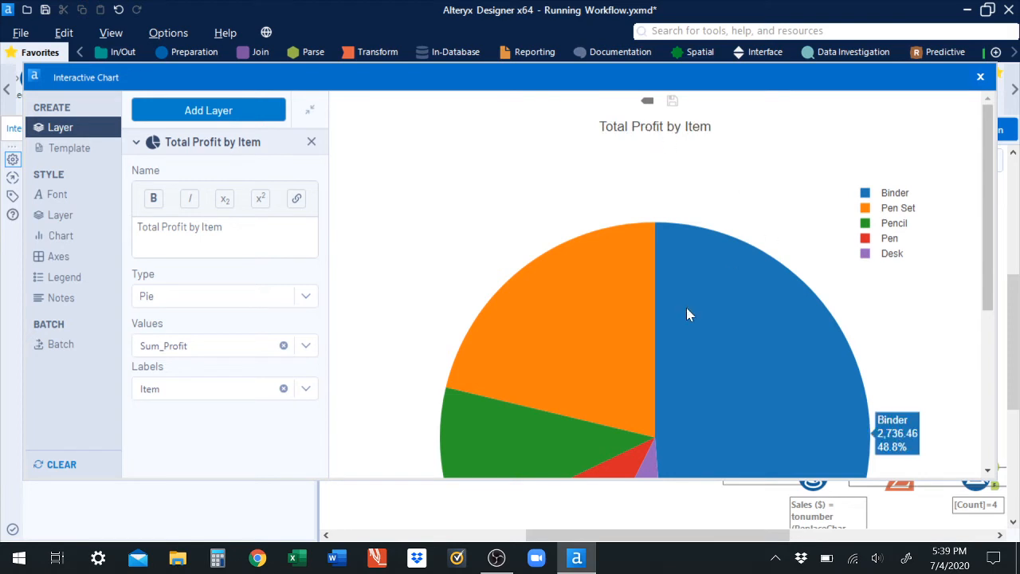
# Hide the Binder slice using the legend and look over the remaining slices of the pie
pyautogui.click(895, 194)
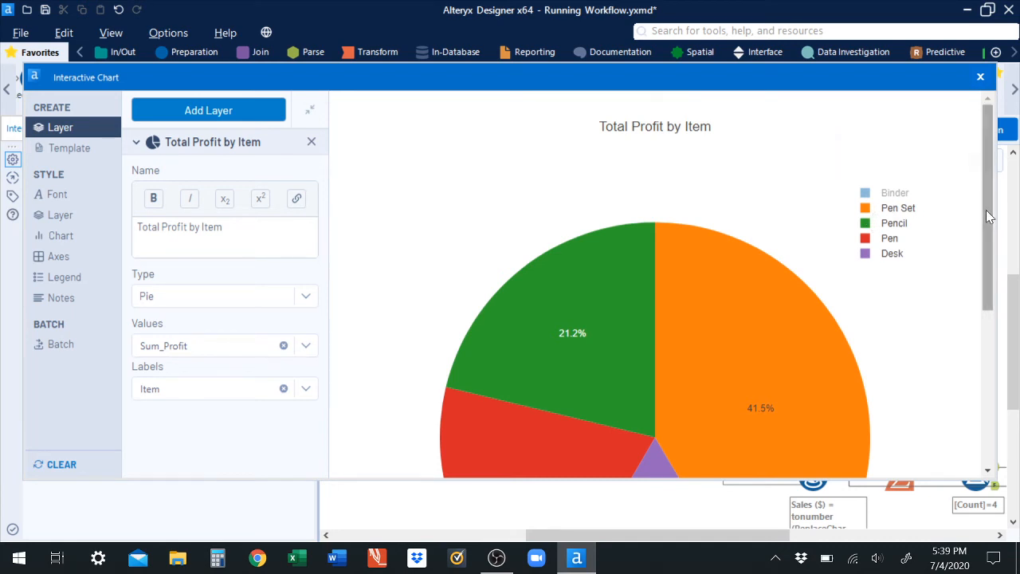
pyautogui.moveTo(988, 217); pyautogui.dragTo(1006, 241)
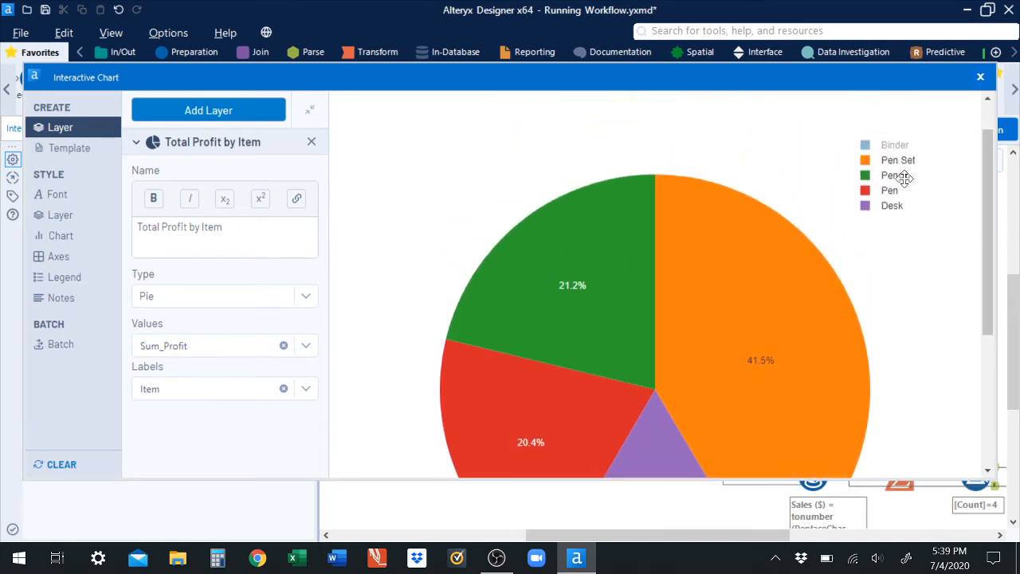
pyautogui.click(868, 146)
pyautogui.click(869, 145)
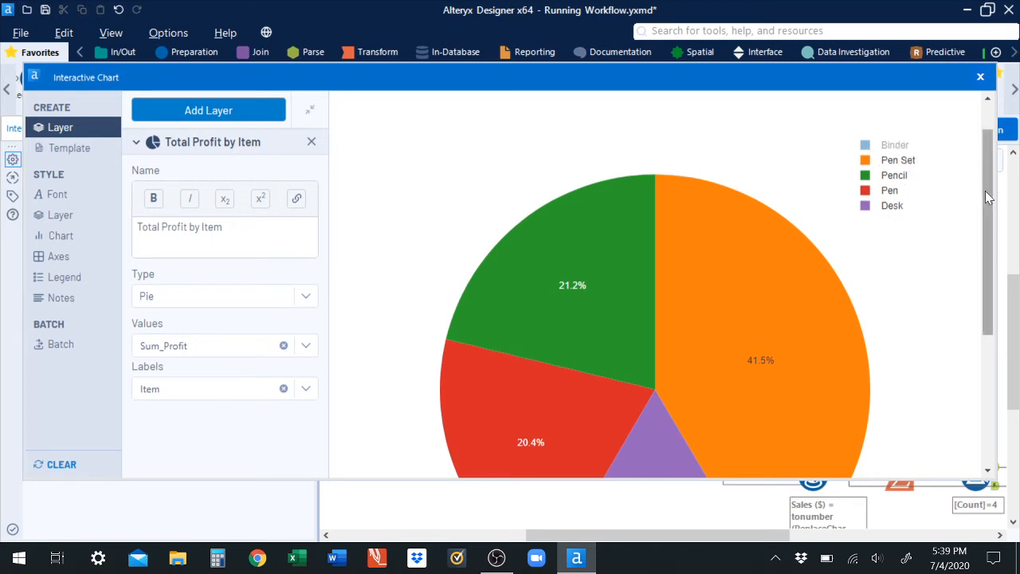
pyautogui.scroll(-1, 925, 165)
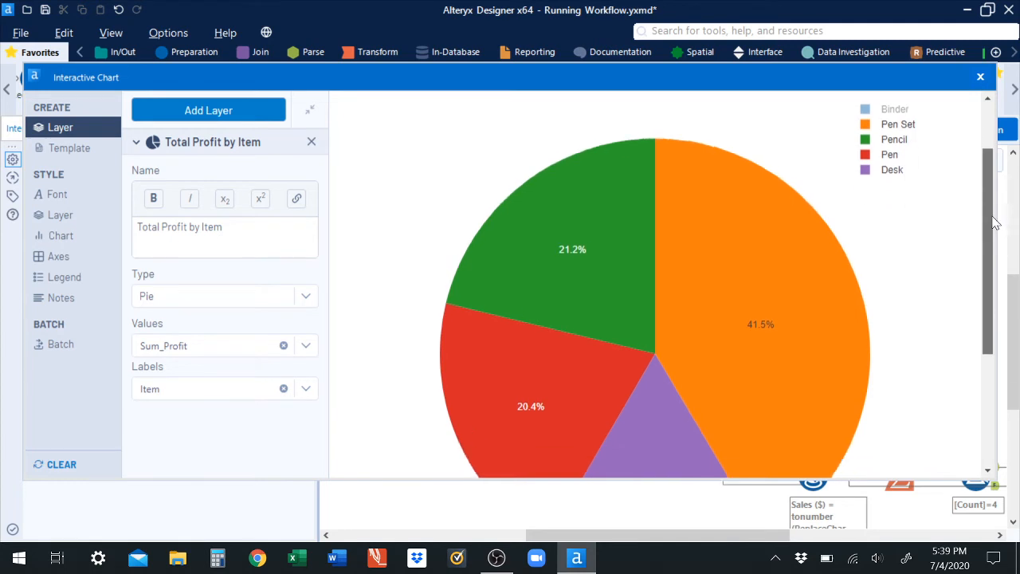
# Hide the Pen Set, Pencil and Pen slices as well, so the pie shows only Desk
pyautogui.click(866, 131)
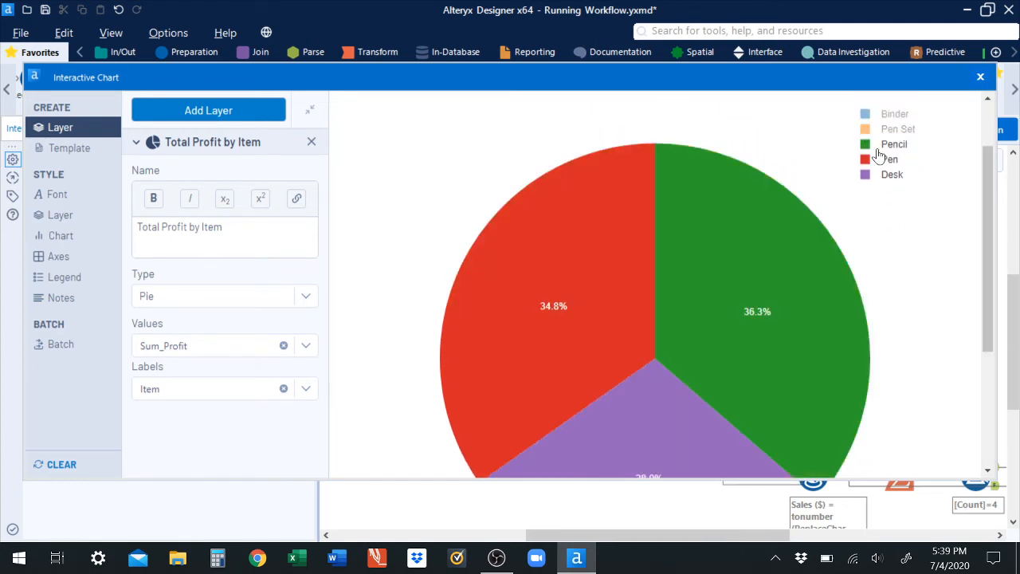
pyautogui.click(867, 130)
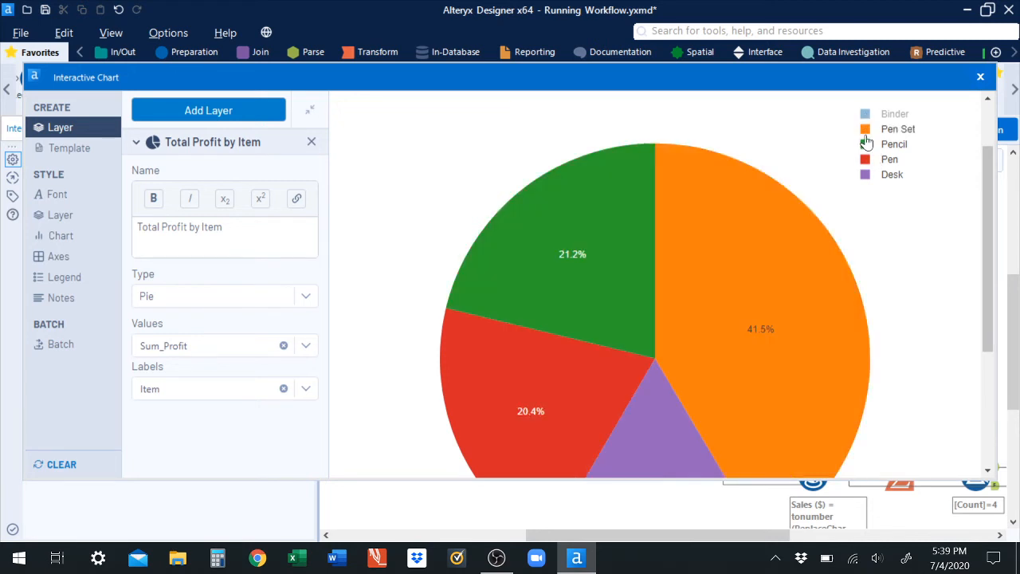
pyautogui.click(866, 130)
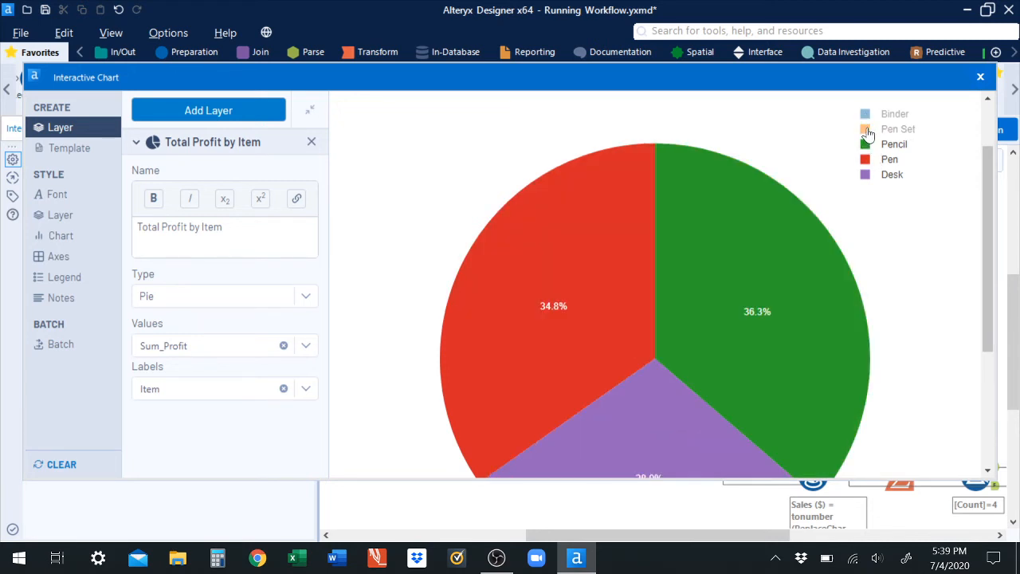
pyautogui.click(866, 130)
pyautogui.click(866, 130)
pyautogui.click(866, 144)
pyautogui.click(869, 160)
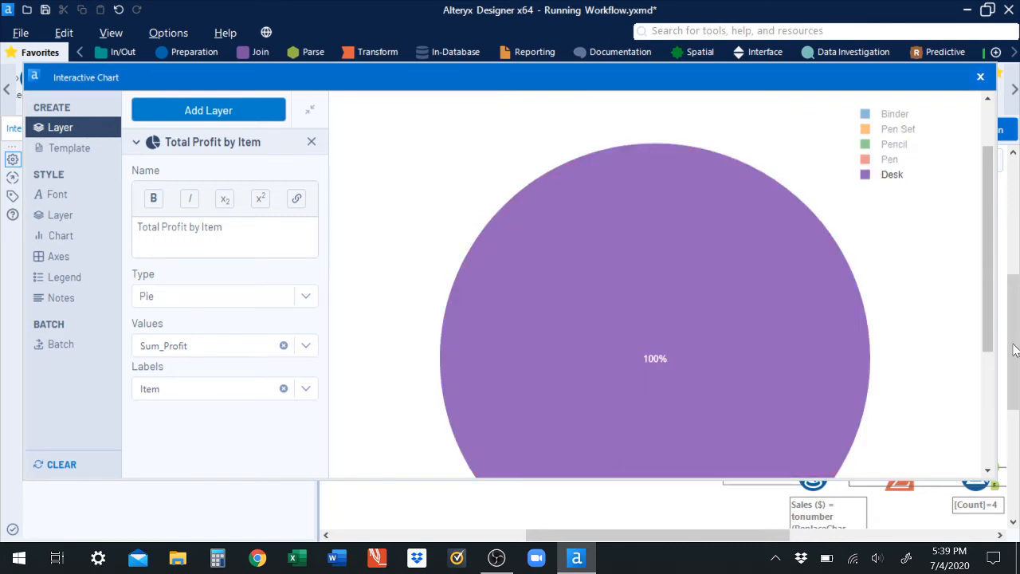
# Show the Binder, Pen, Pencil and Pen Set slices again and close the pie chart's configuration
pyautogui.click(866, 115)
pyautogui.click(867, 160)
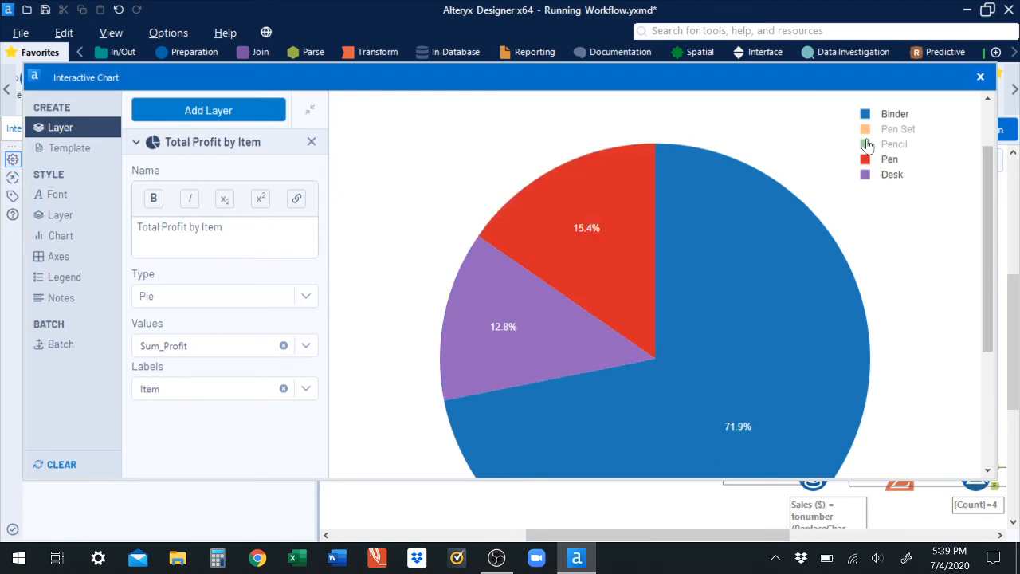
pyautogui.click(867, 145)
pyautogui.click(865, 130)
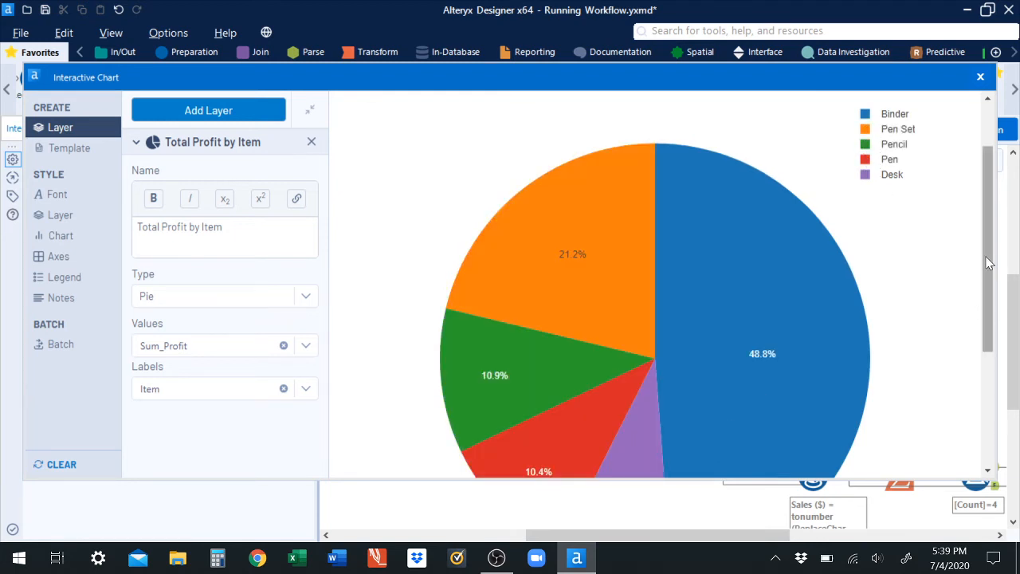
pyautogui.moveTo(987, 259); pyautogui.dragTo(1006, 207)
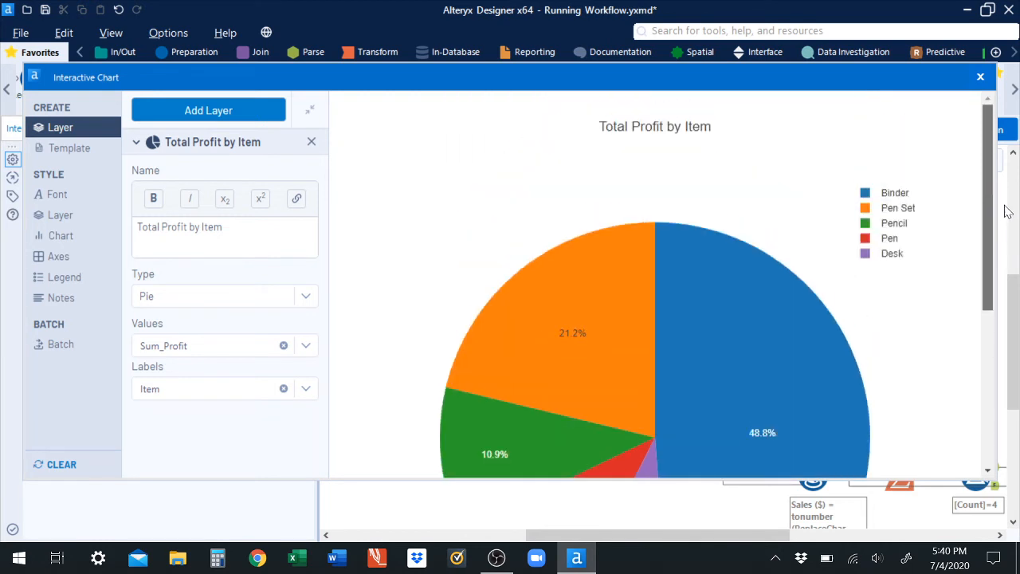
pyautogui.moveTo(674, 106)
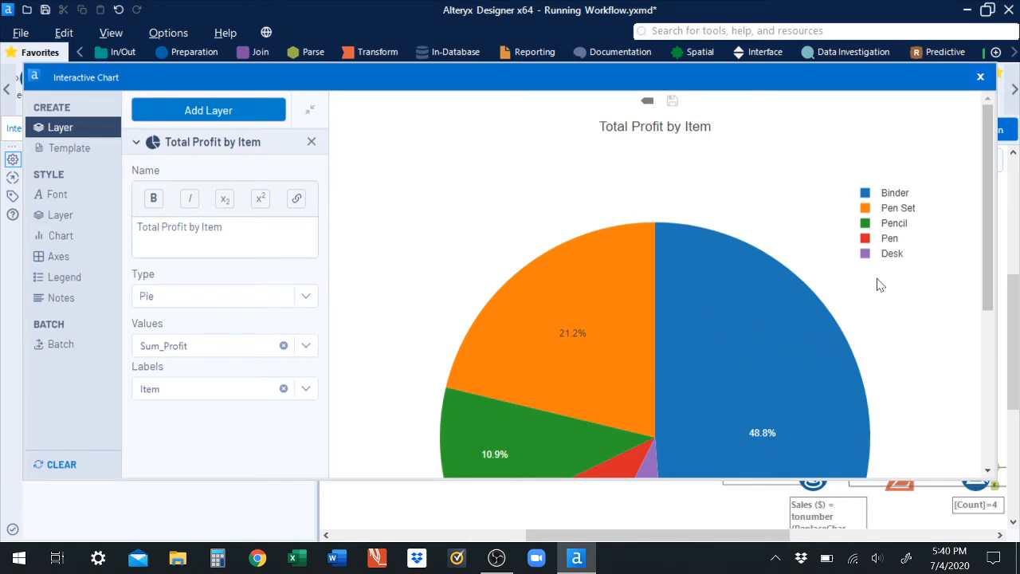
pyautogui.moveTo(760, 321)
pyautogui.click(980, 78)
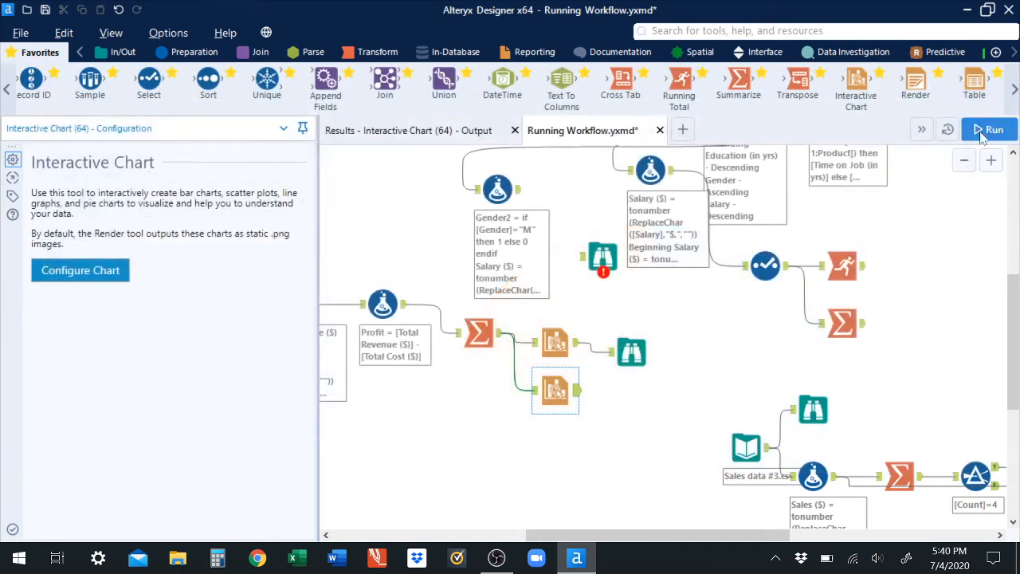
# Add a Browse tool to the workflow, connected to the output of the second Interactive Chart
pyautogui.click(8, 91)
pyautogui.click(7, 90)
pyautogui.click(8, 90)
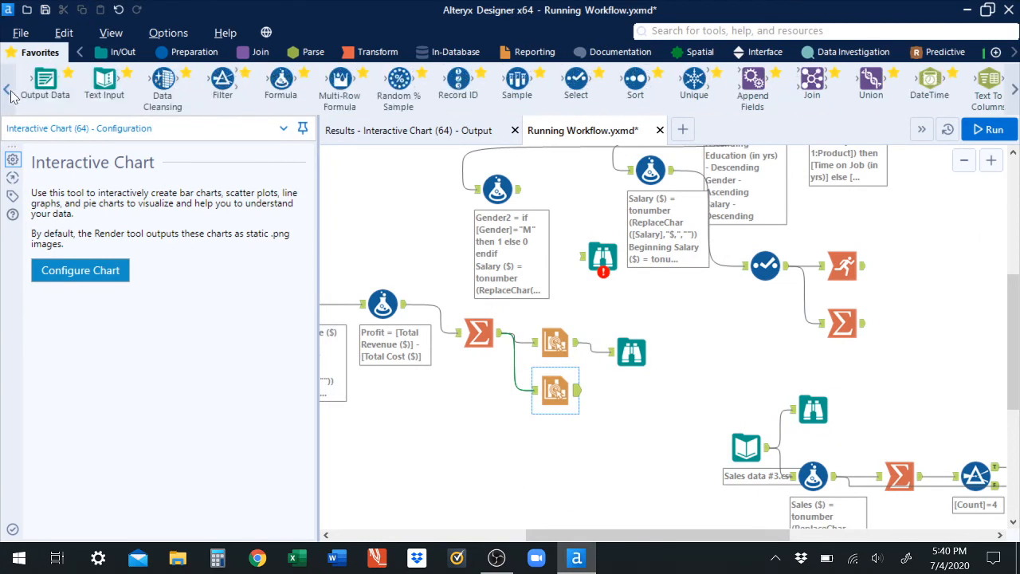
pyautogui.click(8, 90)
pyautogui.moveTo(49, 76); pyautogui.dragTo(639, 382)
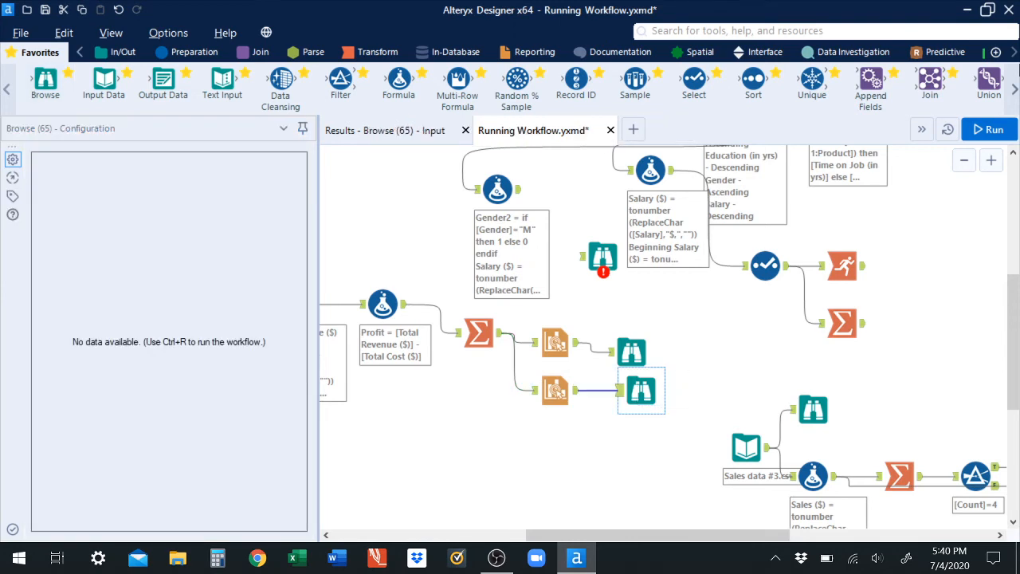
# Add a Table tool below the two Interactive Charts and connect the profit Summarize tool's output to it
pyautogui.click(1015, 89)
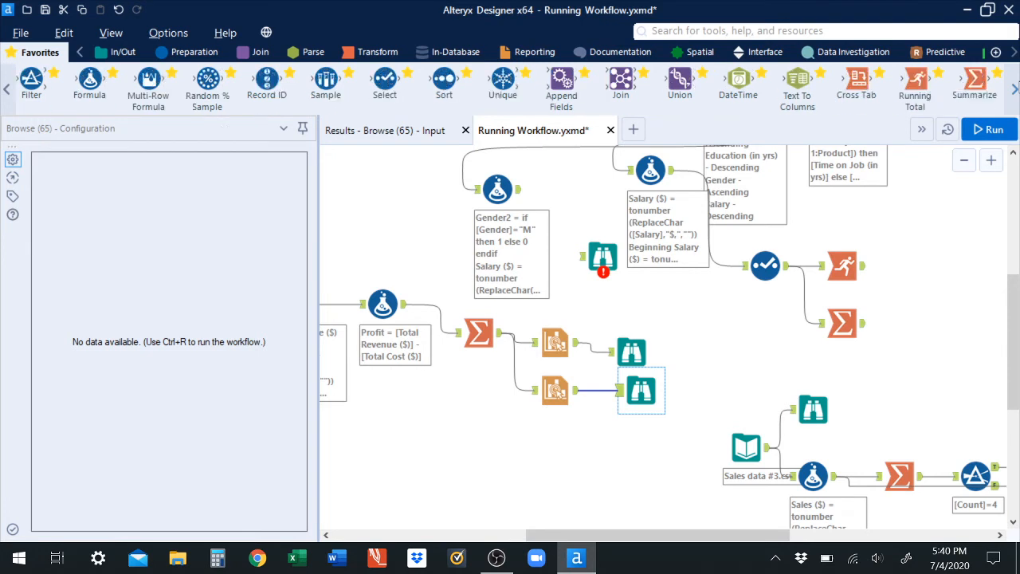
pyautogui.click(1015, 89)
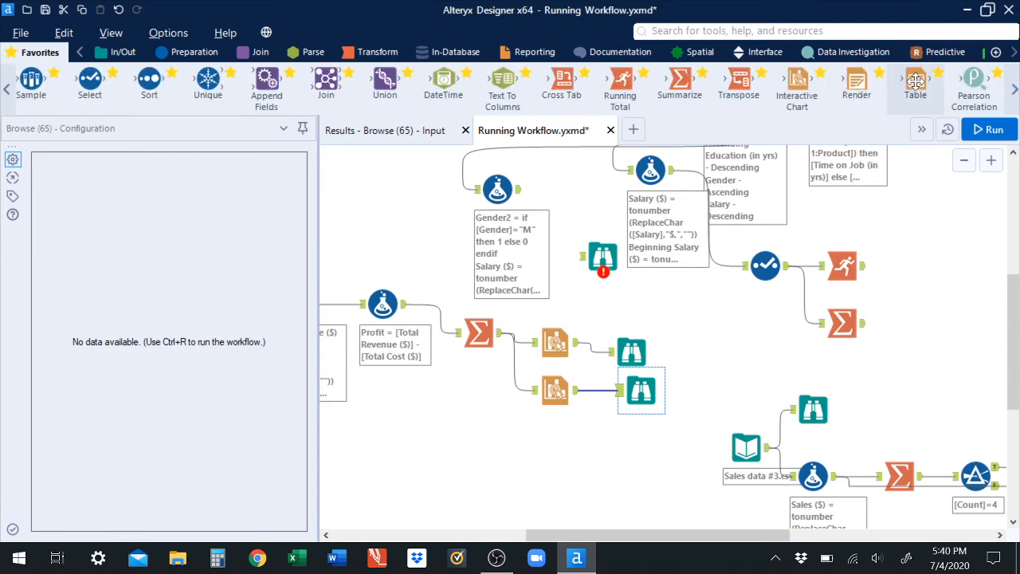
pyautogui.moveTo(916, 82); pyautogui.dragTo(533, 448)
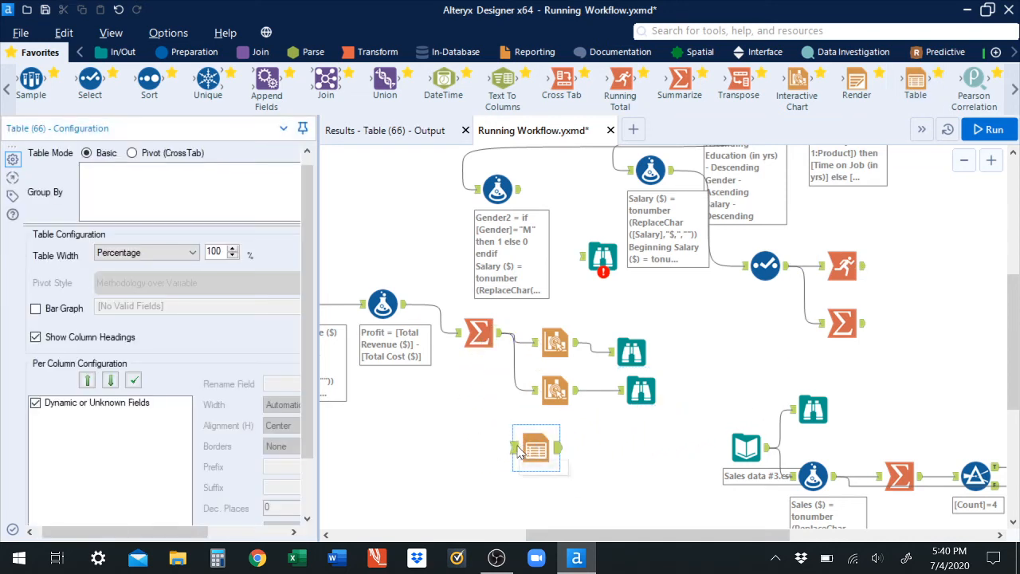
pyautogui.click(516, 449)
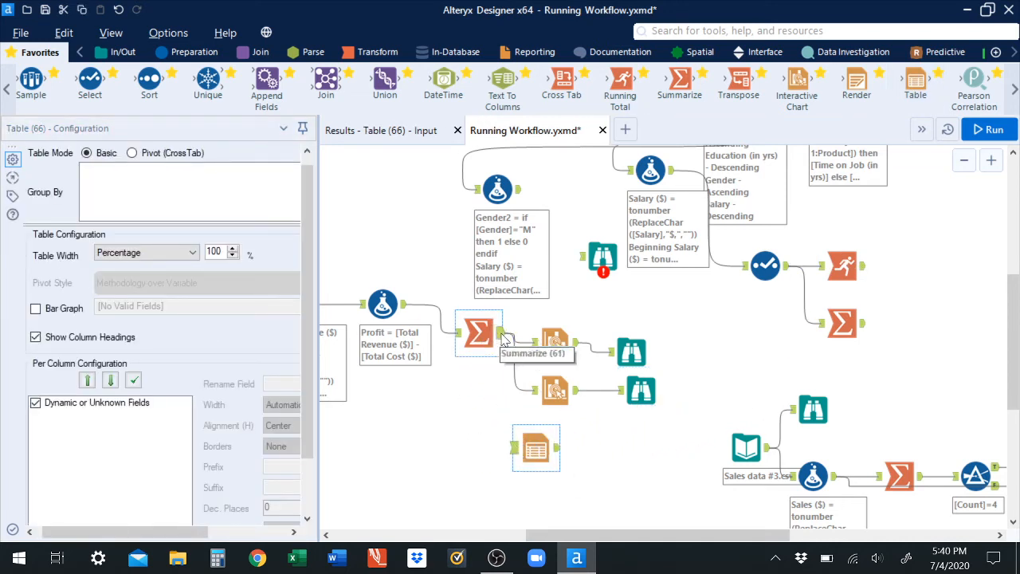
pyautogui.moveTo(502, 335); pyautogui.dragTo(513, 448)
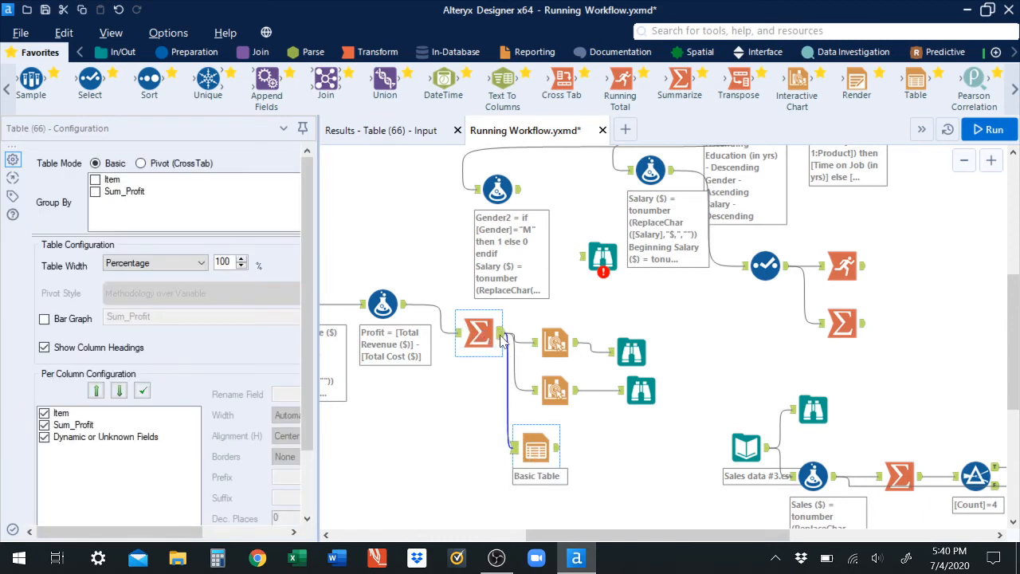
# Review the records output by the profit Summarize tool and return to the Table tool's configuration
pyautogui.click(502, 339)
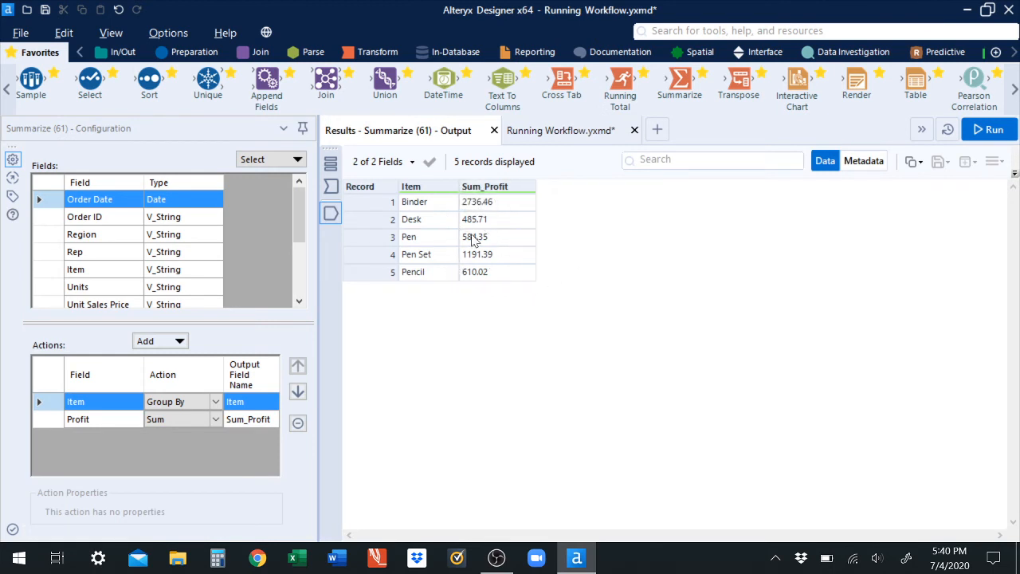
pyautogui.click(560, 134)
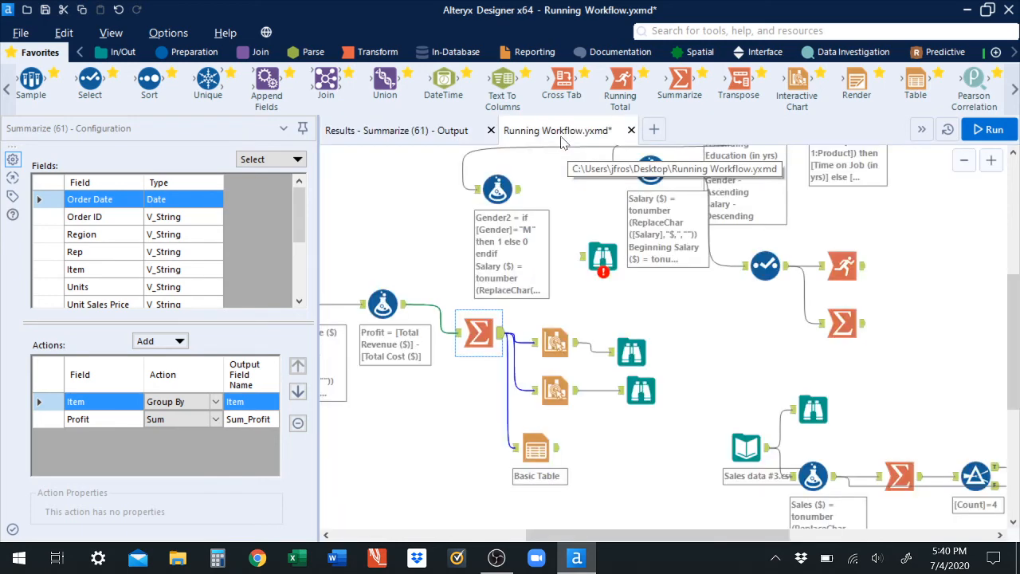
pyautogui.click(534, 452)
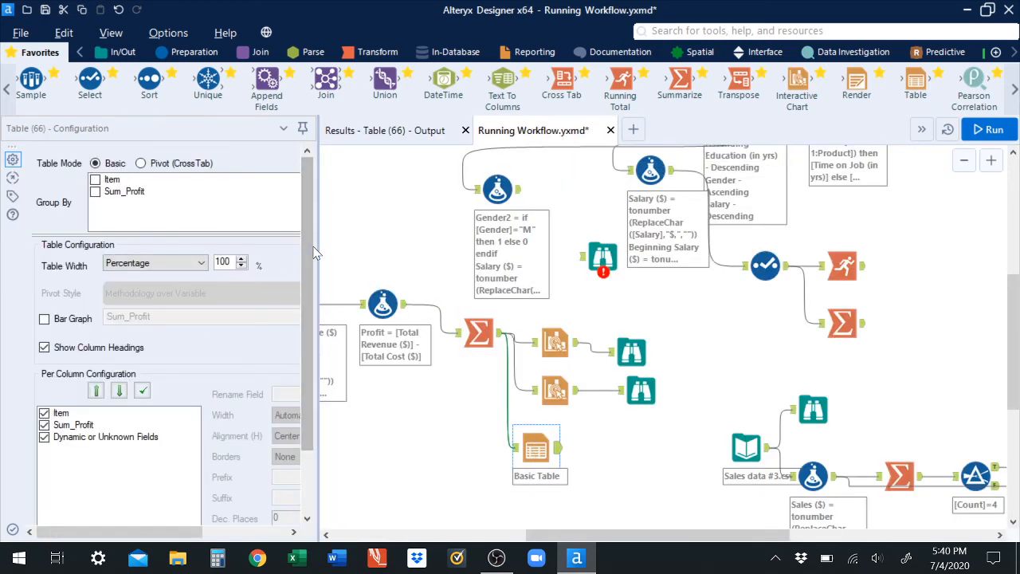
# Set the horizontal alignment of both the Item and Sum_Profit columns to Center in the Table tool
pyautogui.moveTo(318, 249); pyautogui.dragTo(423, 250)
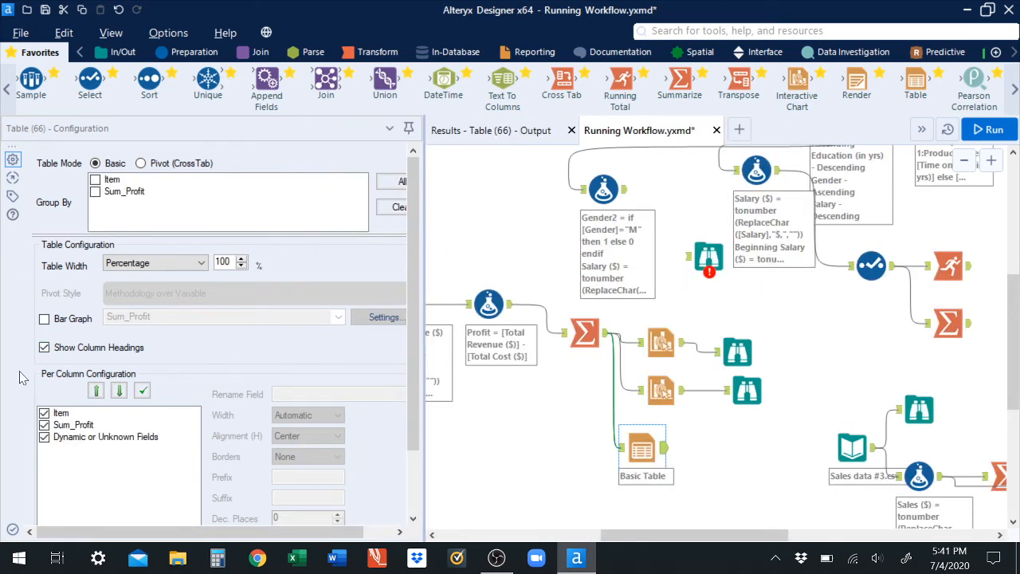
pyautogui.click(57, 413)
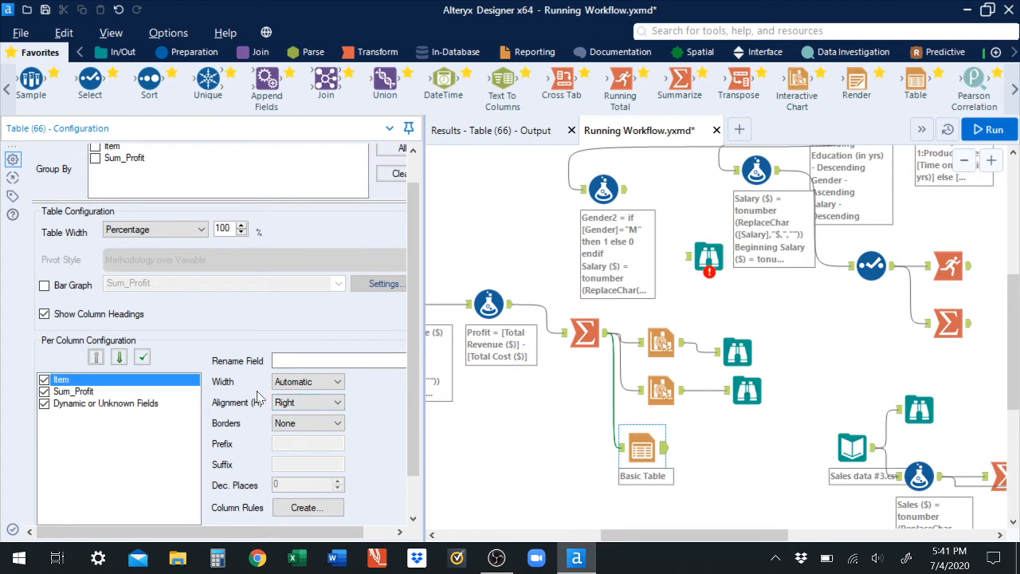
pyautogui.click(301, 408)
pyautogui.click(287, 428)
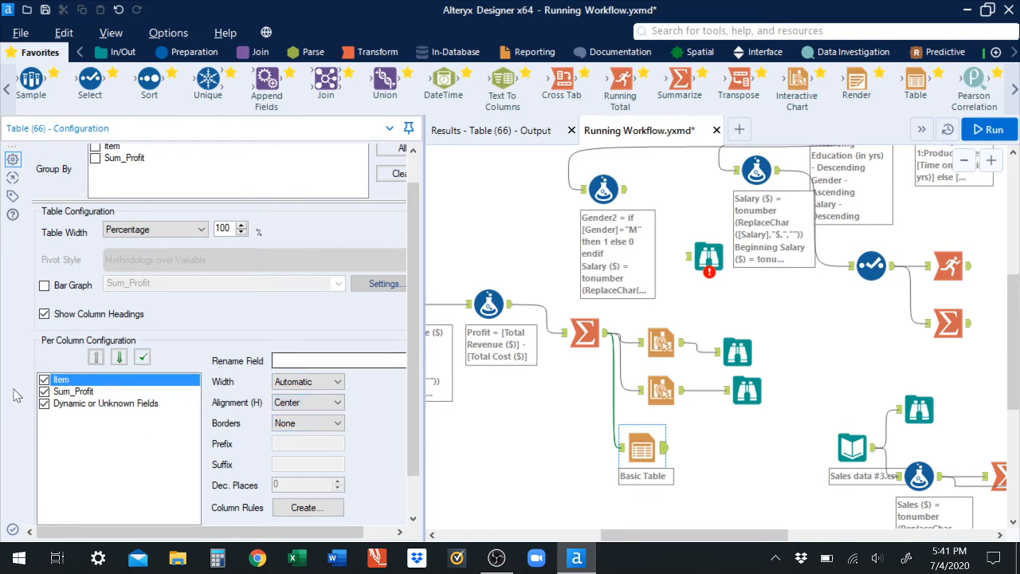
pyautogui.click(64, 391)
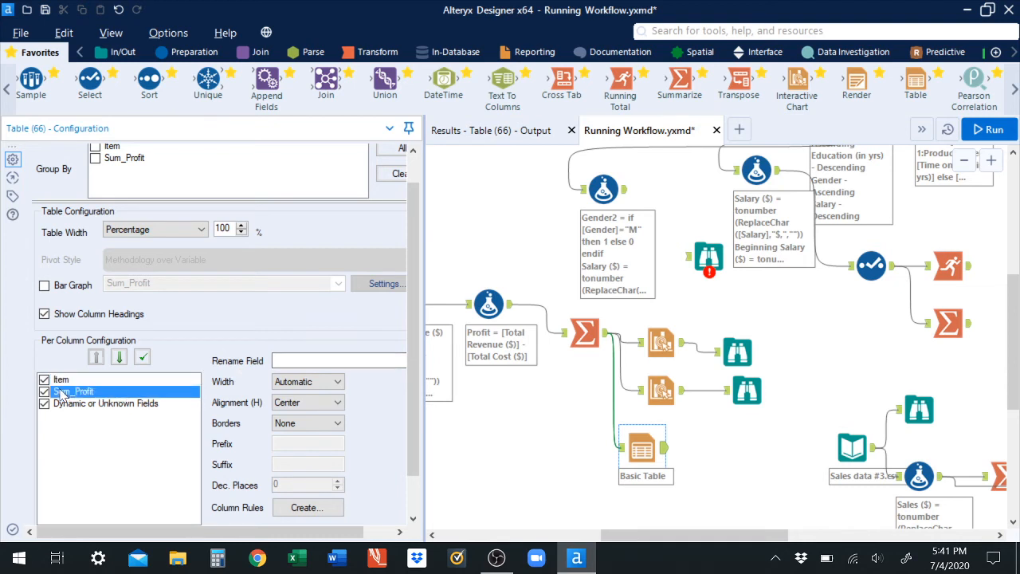
pyautogui.click(290, 402)
pyautogui.click(291, 428)
# Rename the Sum_Profit field as Total Profit in the Table tool and apply the configuration
pyautogui.click(290, 361)
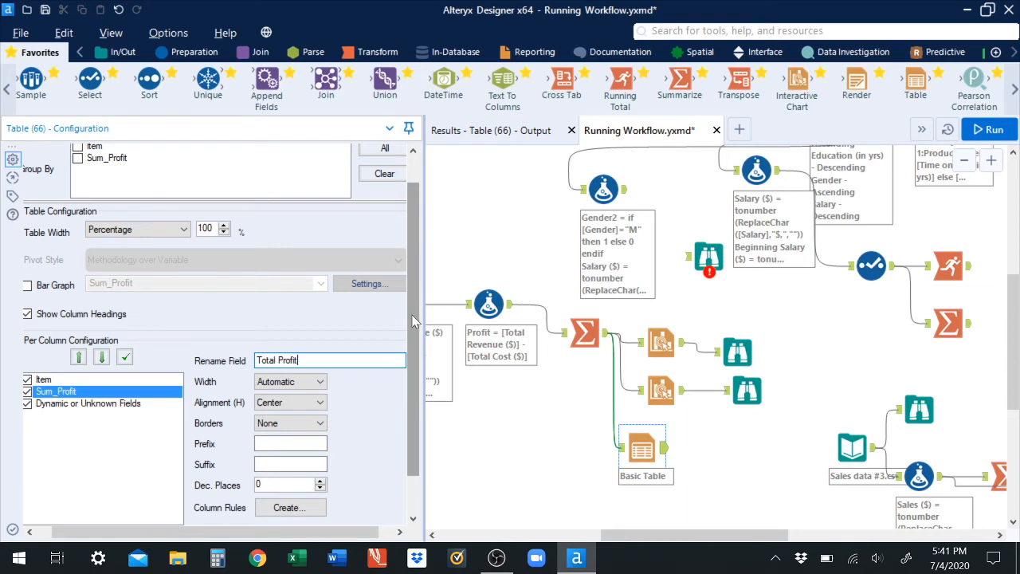
pyautogui.moveTo(414, 321); pyautogui.dragTo(410, 295)
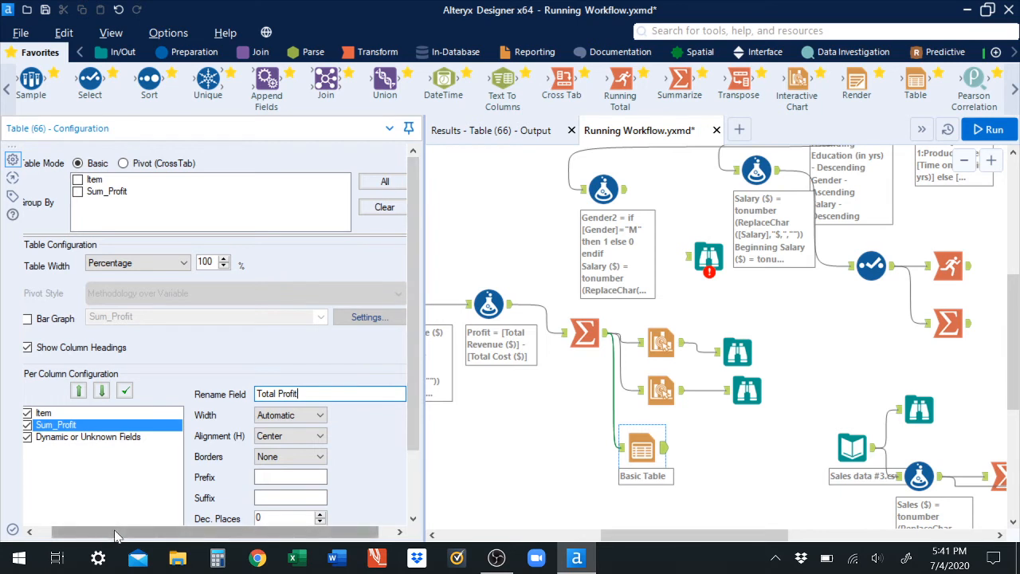
pyautogui.moveTo(116, 532); pyautogui.dragTo(100, 532)
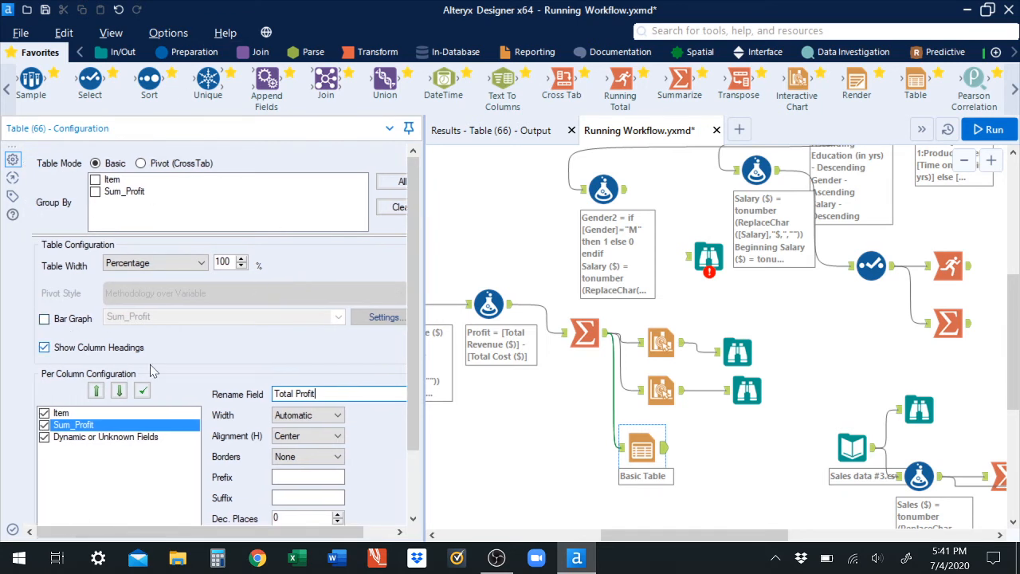
pyautogui.click(11, 529)
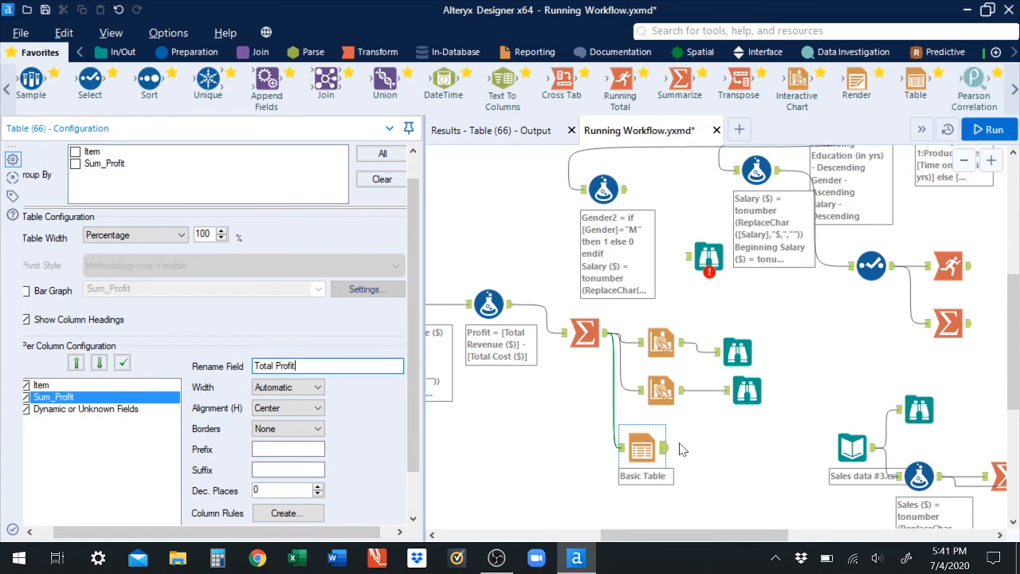
# Add a Browse tool to the Table tool's output and run the workflow
pyautogui.click(7, 89)
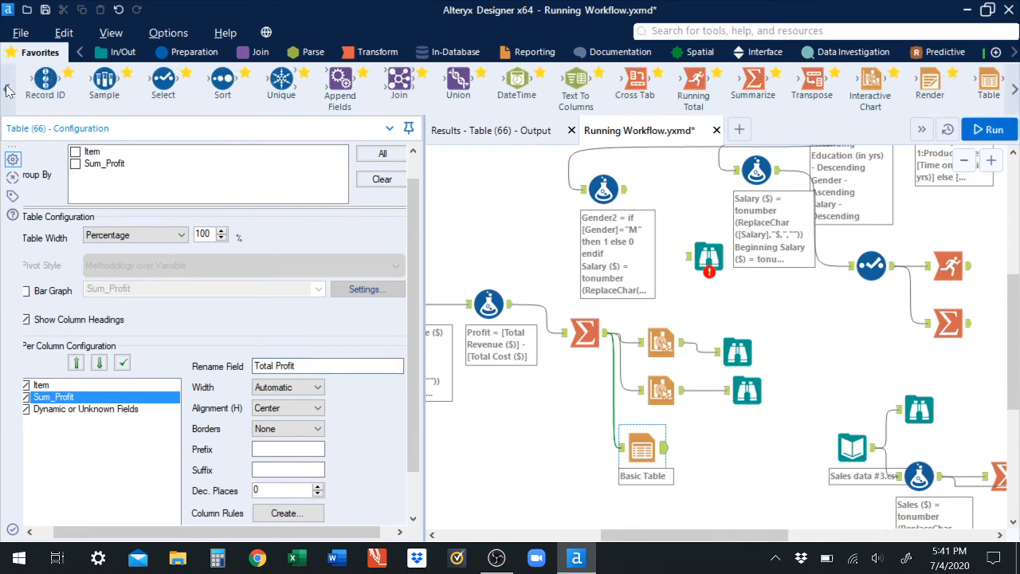
pyautogui.click(7, 89)
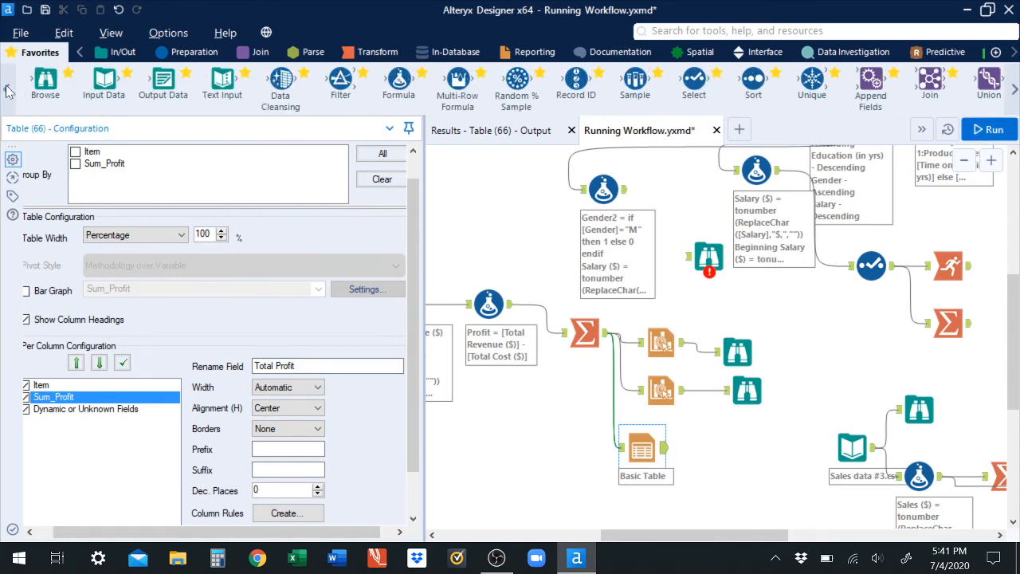
pyautogui.moveTo(45, 80); pyautogui.dragTo(725, 447)
pyautogui.click(993, 131)
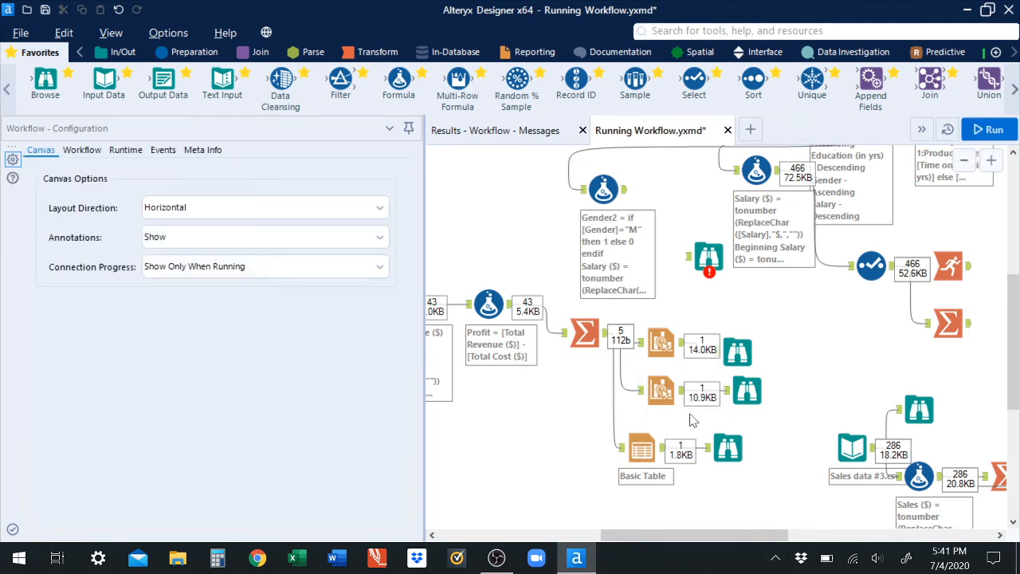
# Examine the Table tool's output and view the rendered table report in its Browse tool
pyautogui.click(657, 458)
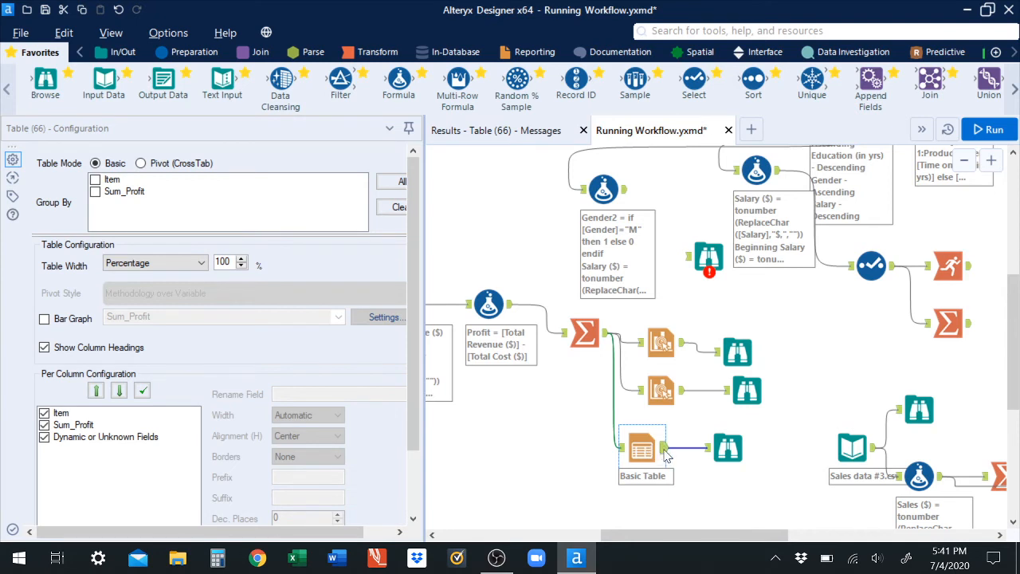
pyautogui.click(668, 451)
pyautogui.click(516, 132)
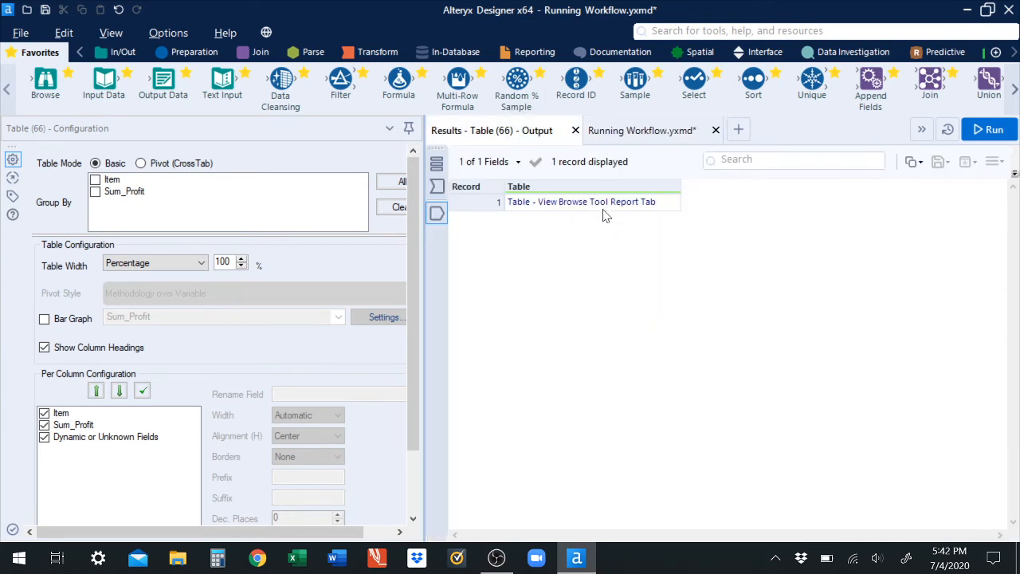
pyautogui.click(620, 134)
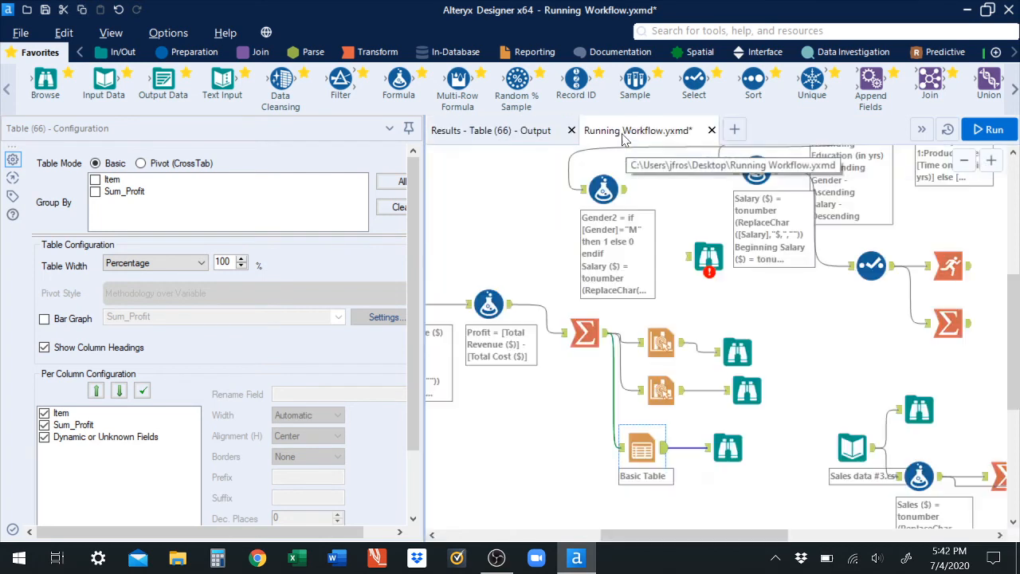
pyautogui.click(727, 436)
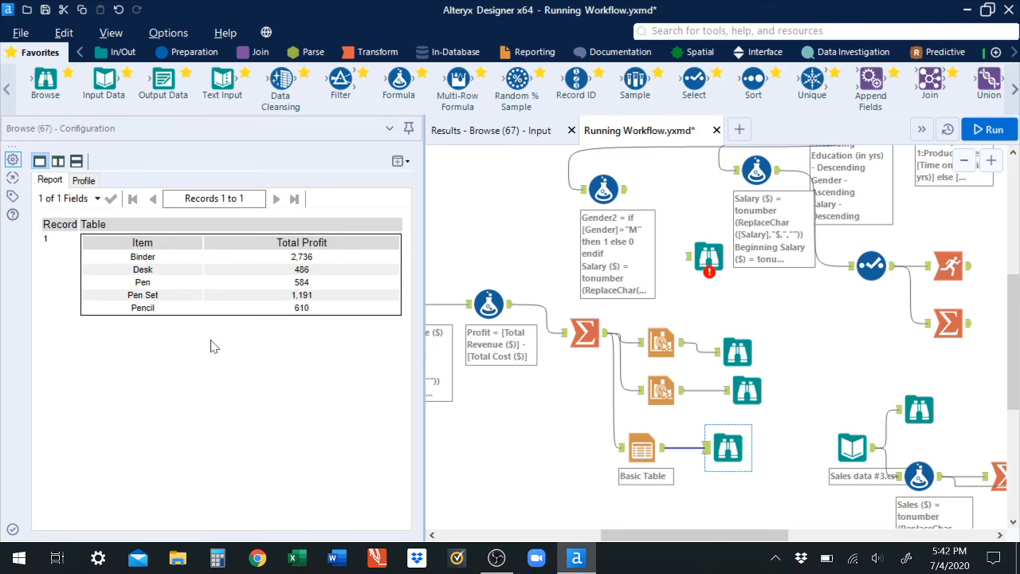
# Add two Render tools, one connected to the second Interactive Chart's output and one to the Table tool's output
pyautogui.click(1015, 90)
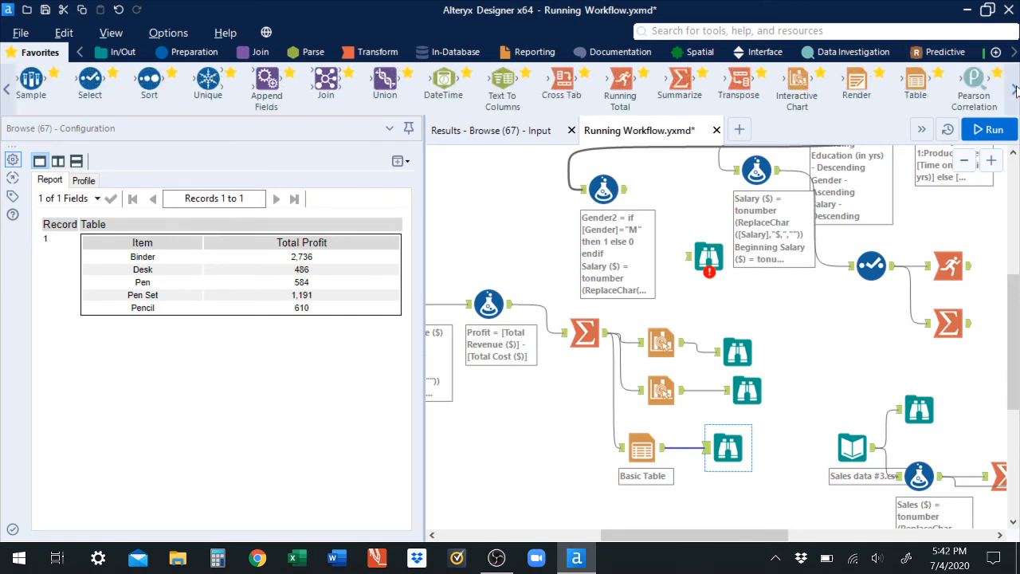
pyautogui.click(1015, 90)
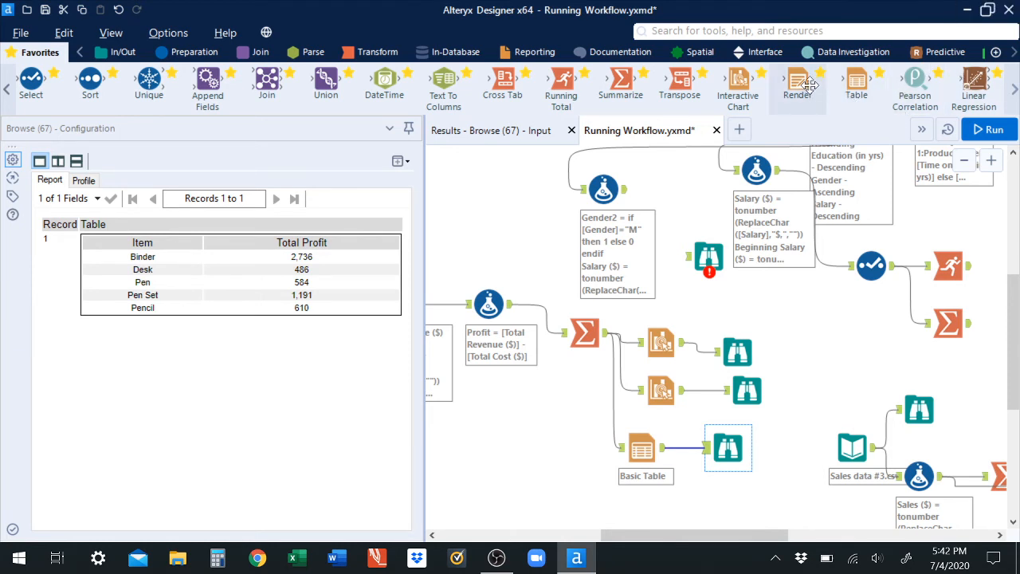
pyautogui.moveTo(810, 84); pyautogui.dragTo(785, 433)
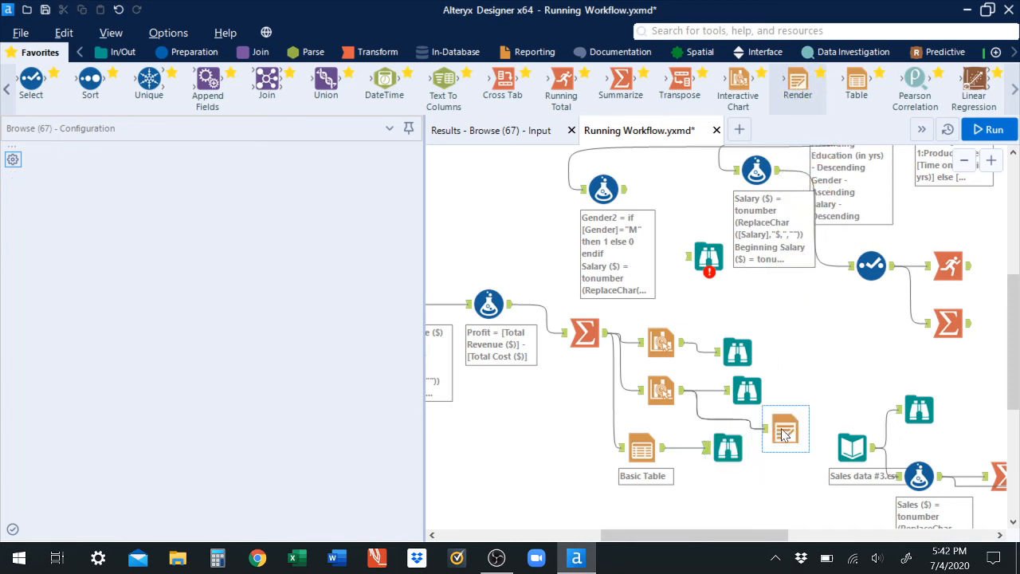
pyautogui.moveTo(797, 82); pyautogui.dragTo(728, 490)
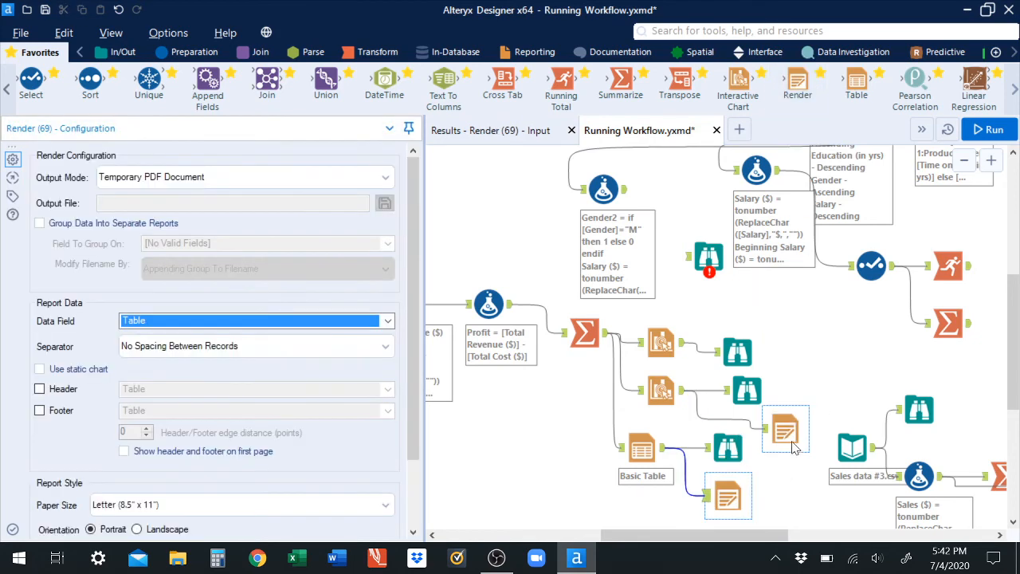
# Set the output mode of the pie chart's Render tool to Choose a Specific Output File
pyautogui.click(784, 429)
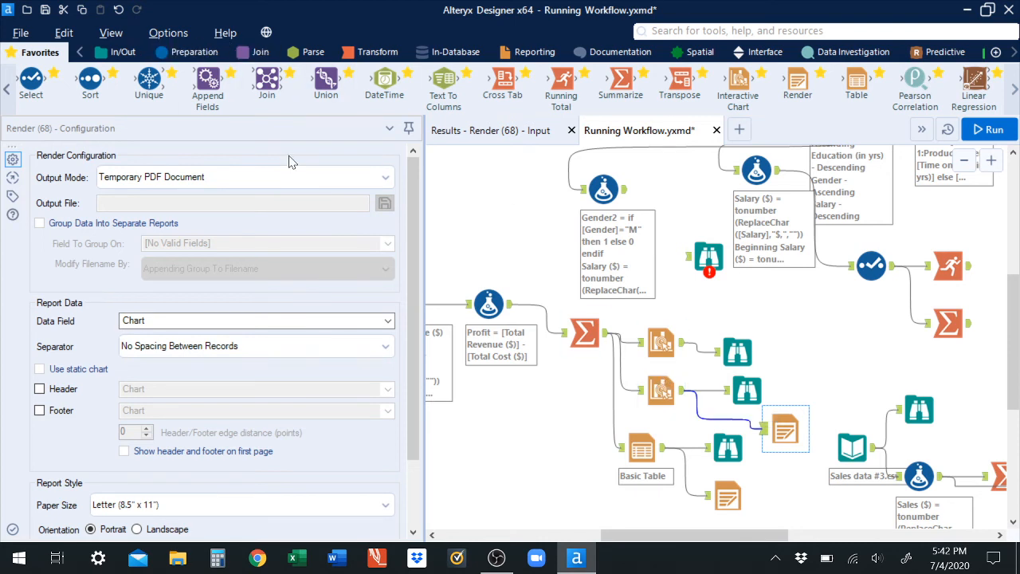
pyautogui.click(315, 178)
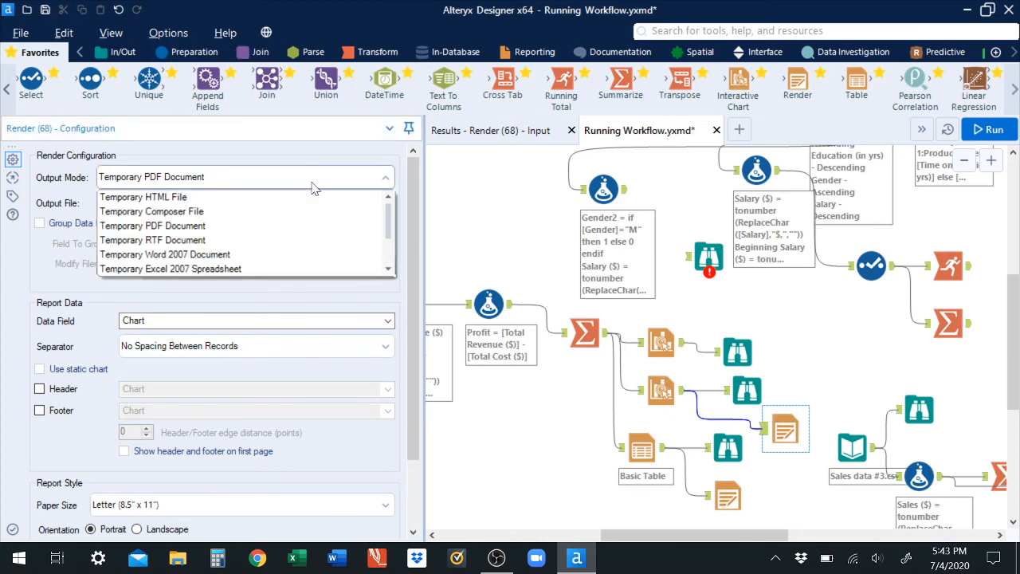
pyautogui.scroll(-2, 389, 213)
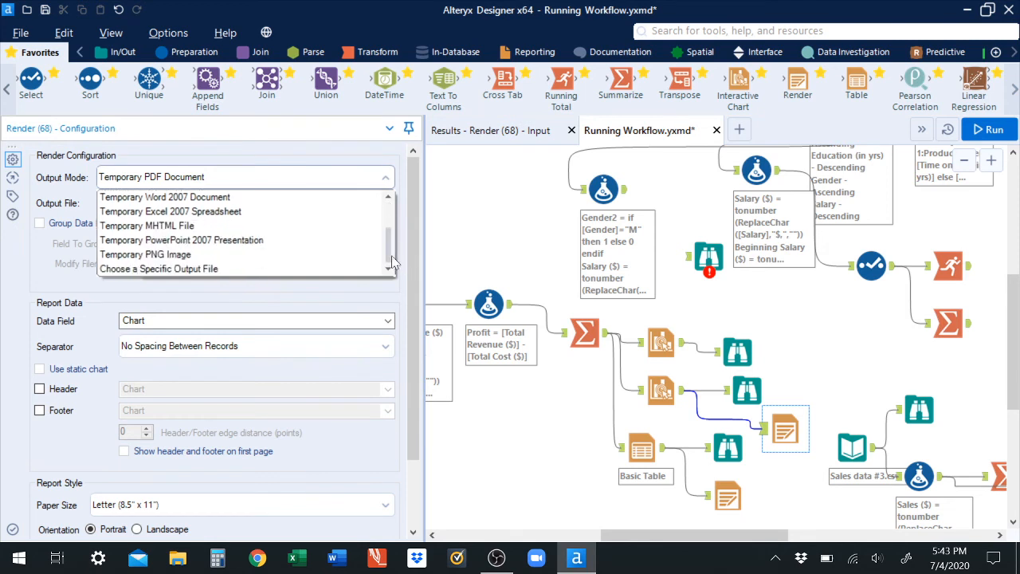
pyautogui.click(212, 269)
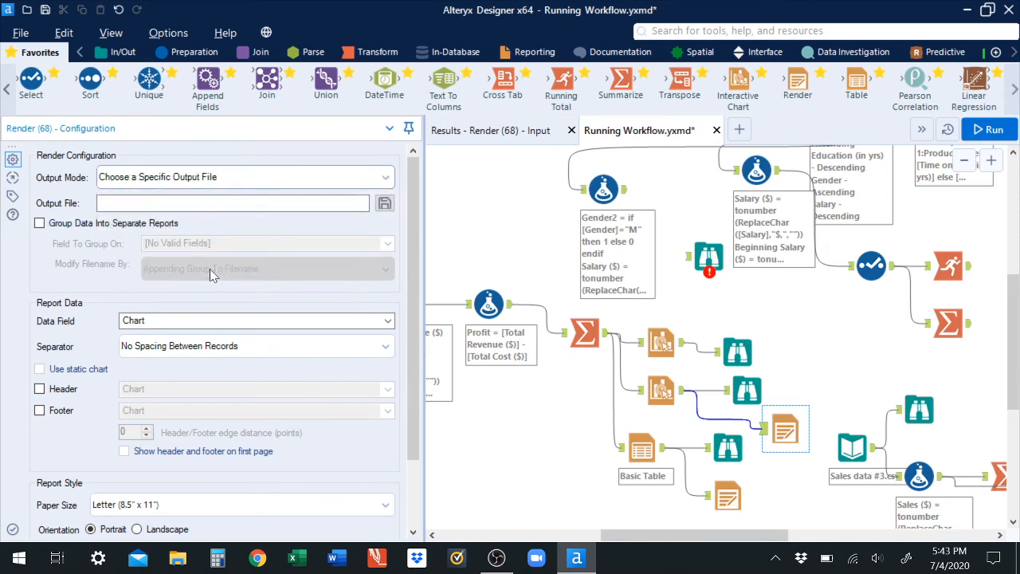
# Set the pie chart Render tool's output file to a Word 2007 document on the Desktop named "Pie chart of Total Profit by Item"
pyautogui.click(385, 206)
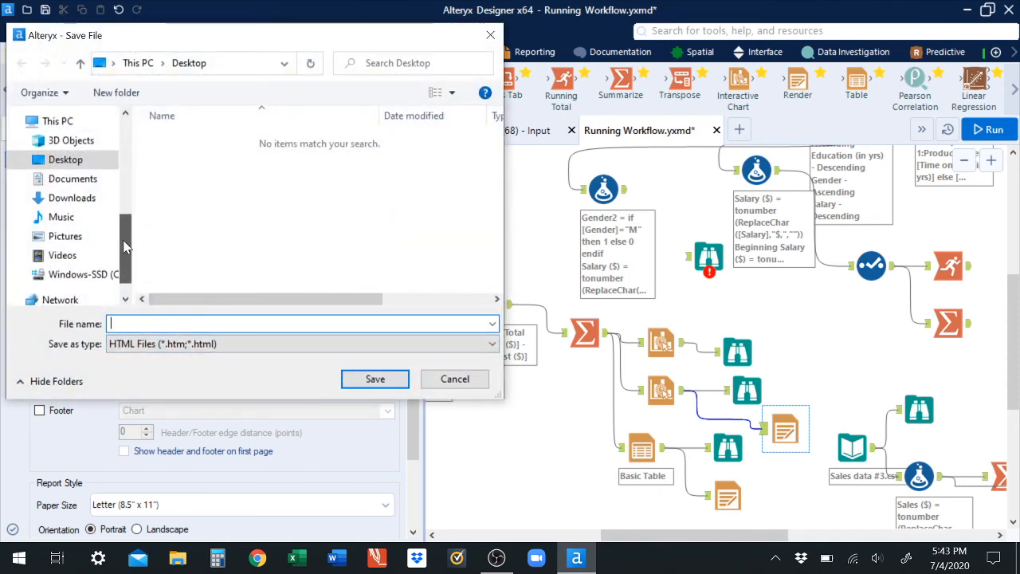
pyautogui.click(71, 166)
pyautogui.click(209, 344)
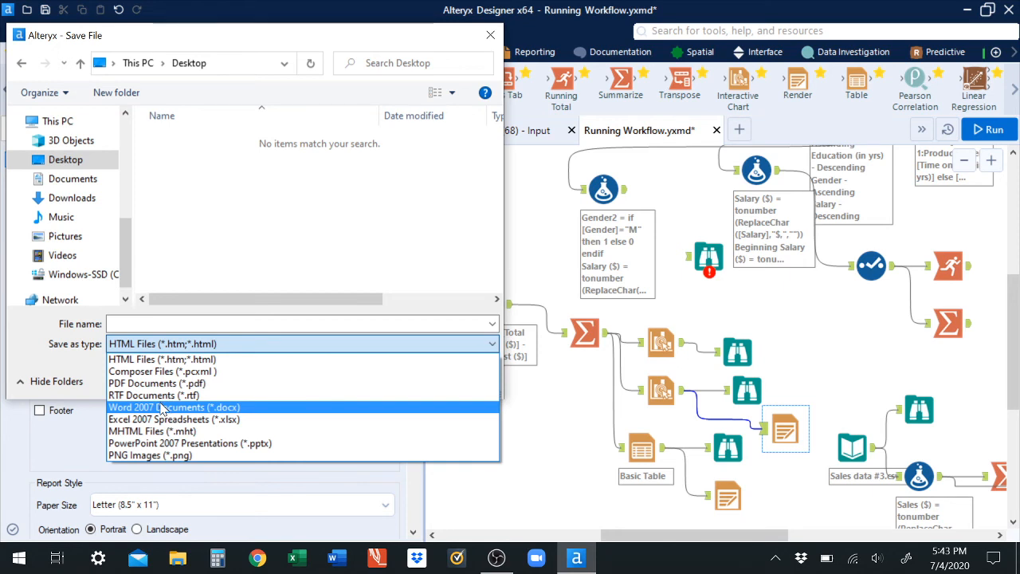
pyautogui.click(161, 407)
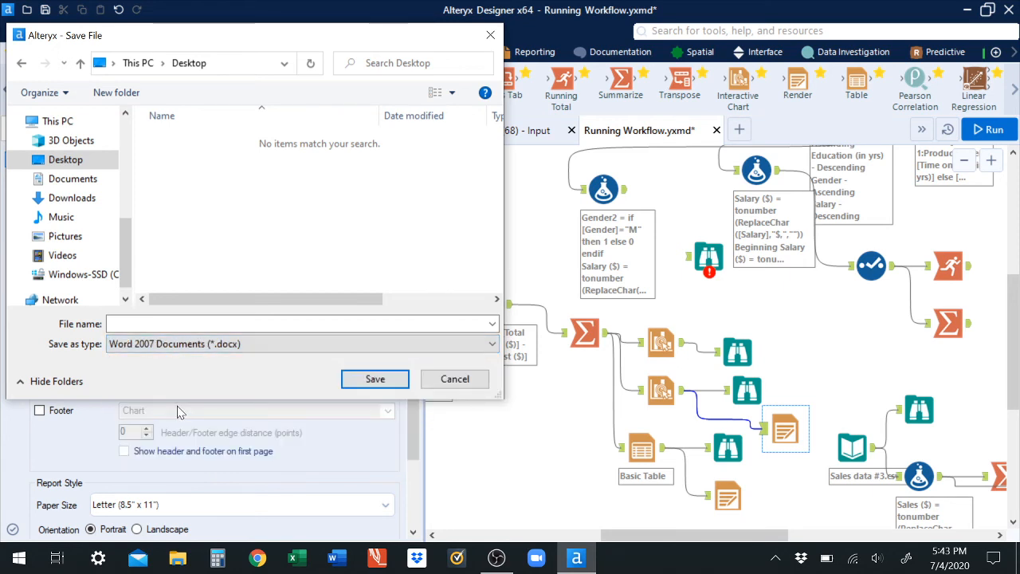
pyautogui.click(162, 324)
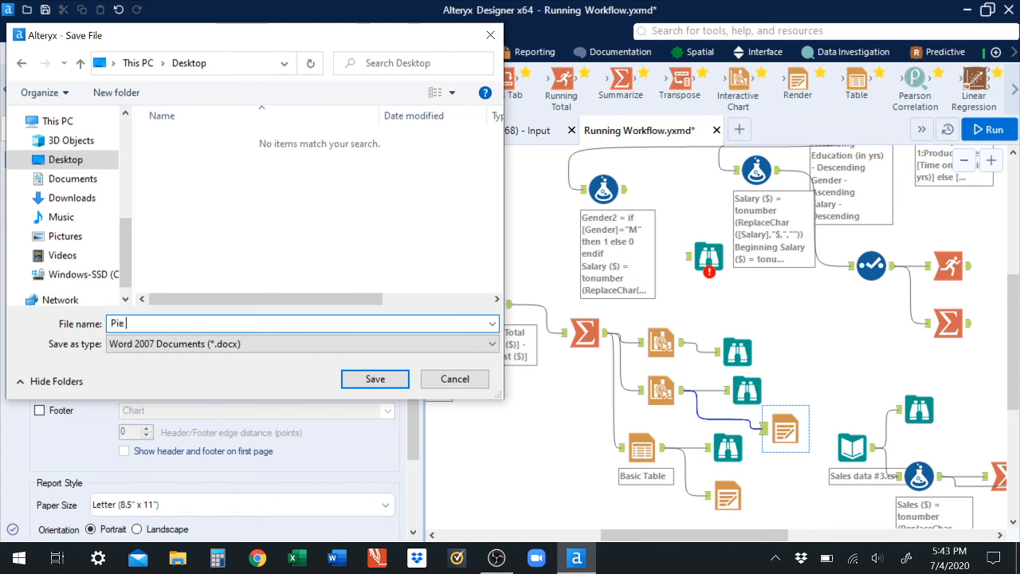
pyautogui.write('Pie chart of Tota')
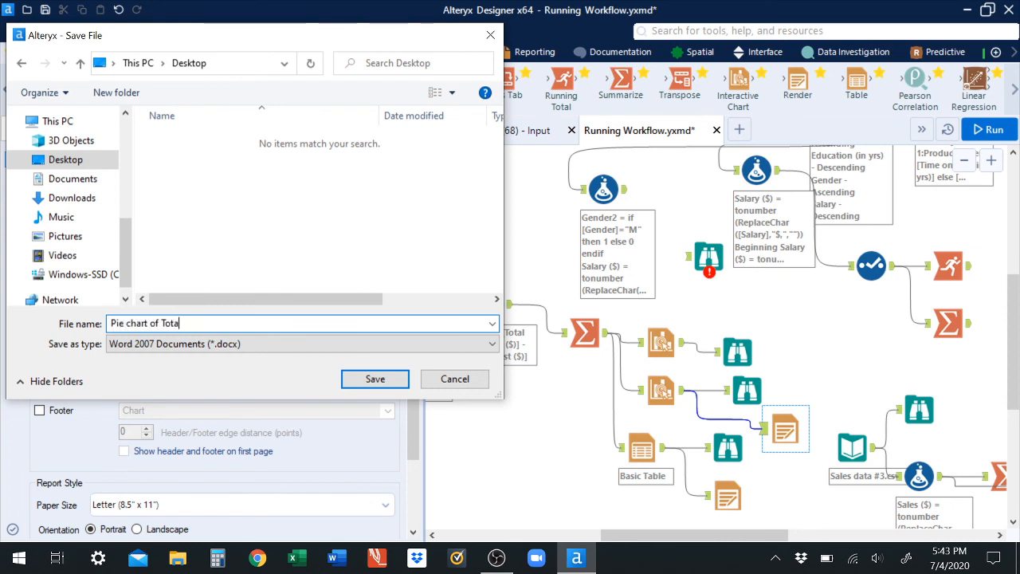
pyautogui.write('l Profit by It')
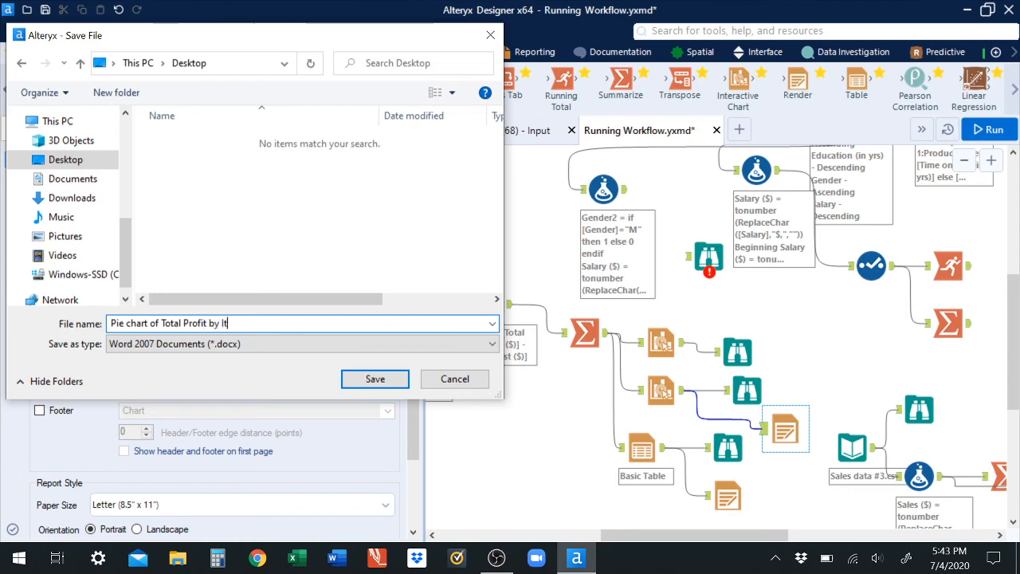
pyautogui.write('m')
pyautogui.press('Return')
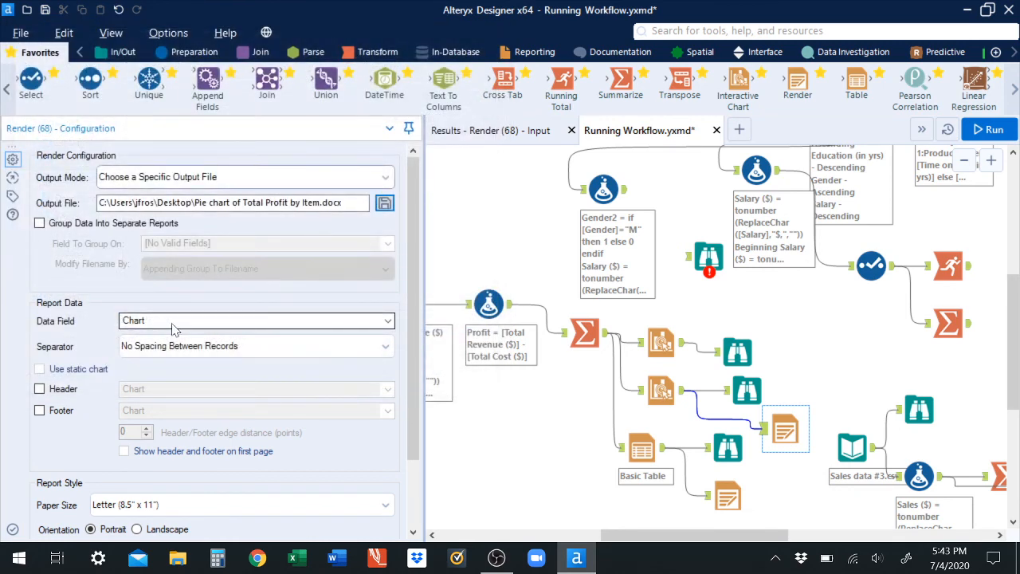
# Set the output mode of the Render tool connected to the Table tool to Choose a Specific Output File
pyautogui.moveTo(1016, 368); pyautogui.dragTo(1016, 405)
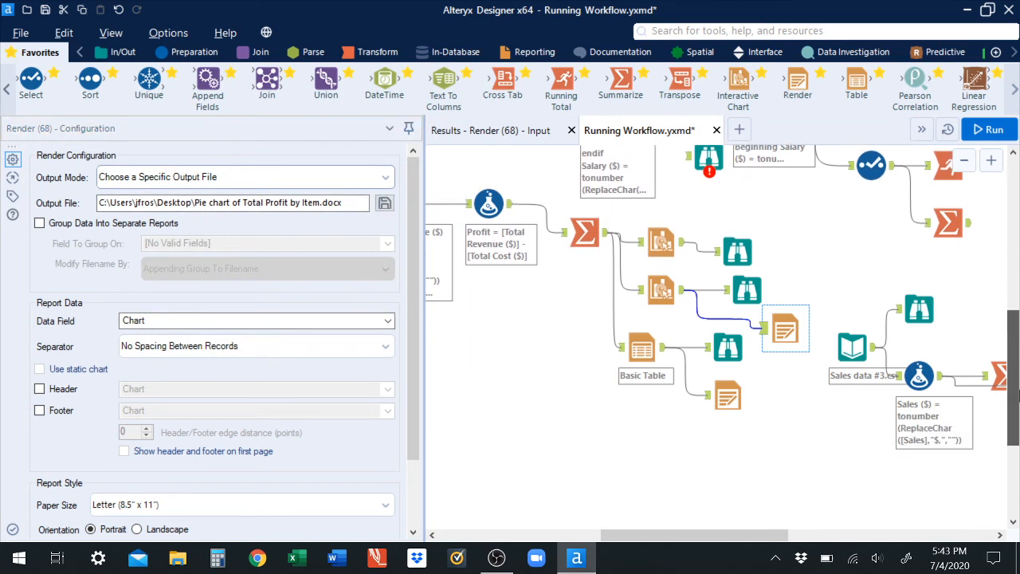
pyautogui.click(730, 392)
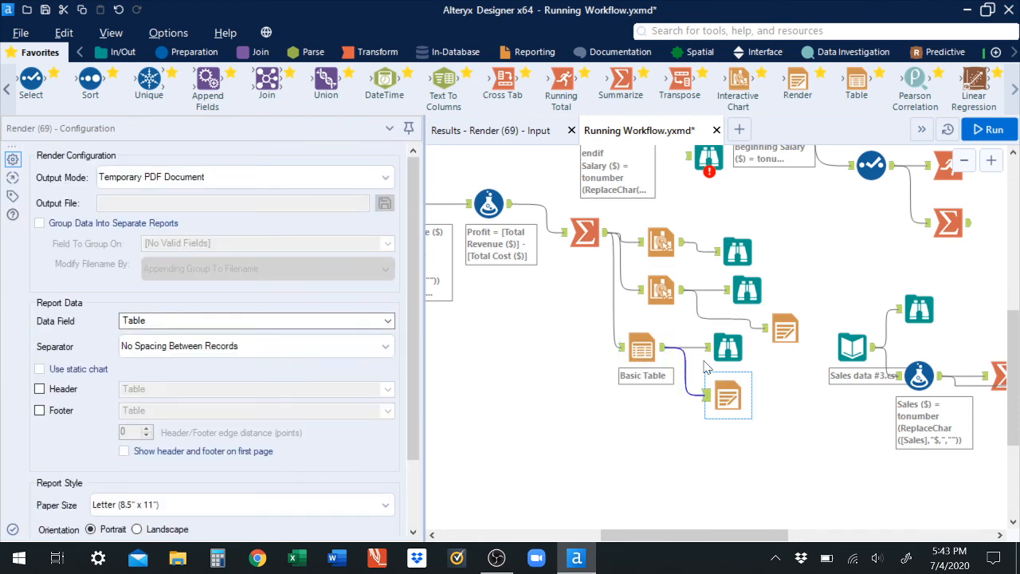
pyautogui.click(728, 347)
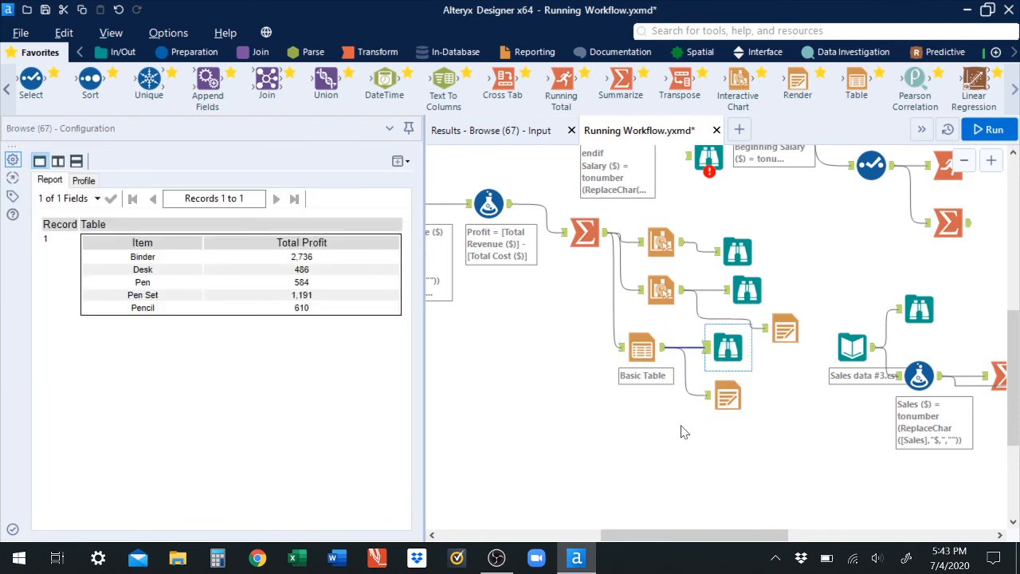
pyautogui.click(727, 395)
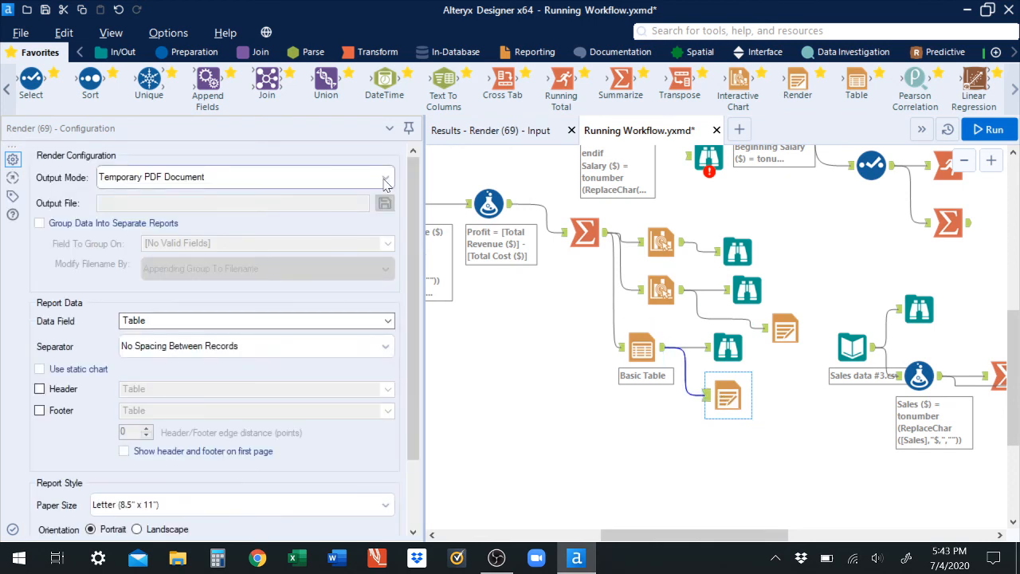
pyautogui.click(385, 180)
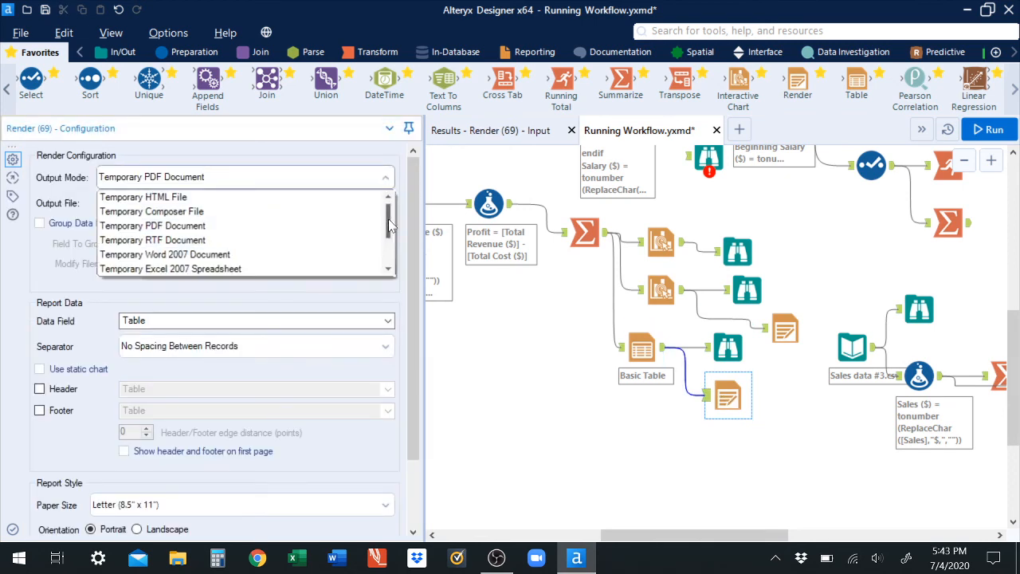
pyautogui.scroll(-2, 389, 219)
pyautogui.click(287, 269)
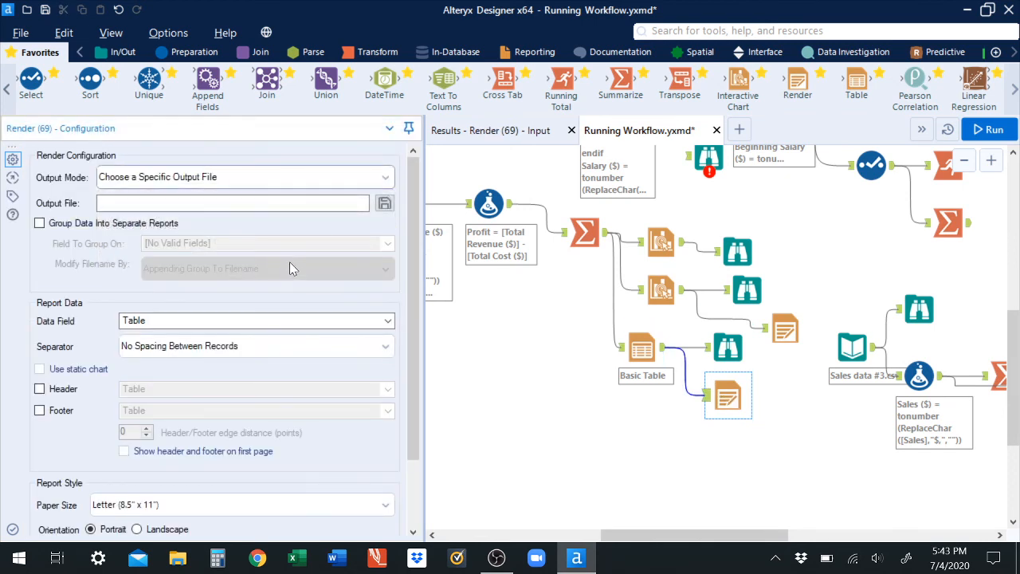
# Set the table Render tool's output file to a PDF document on the Desktop named "Table of Total Profit by Item"
pyautogui.click(385, 204)
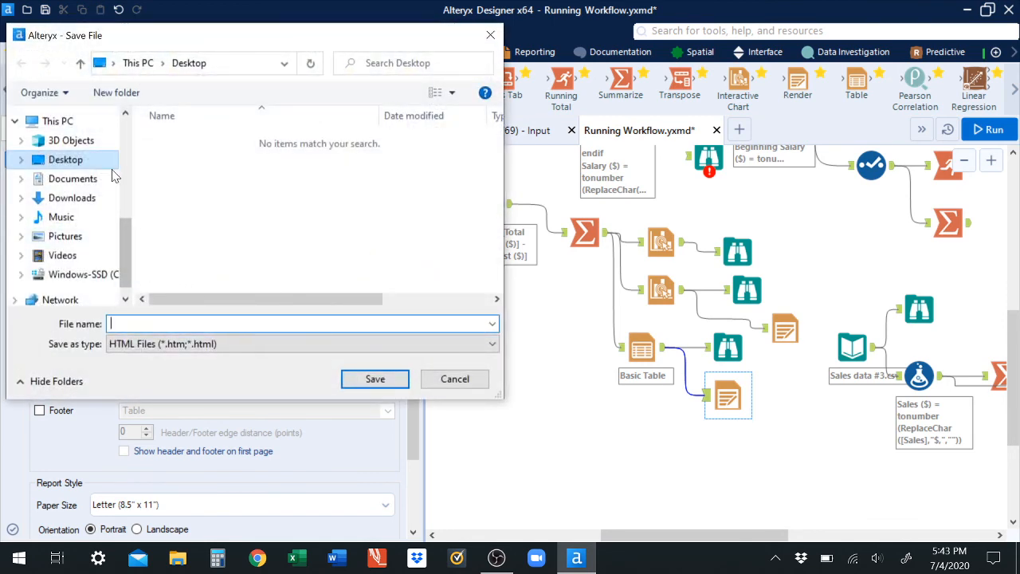
pyautogui.click(431, 343)
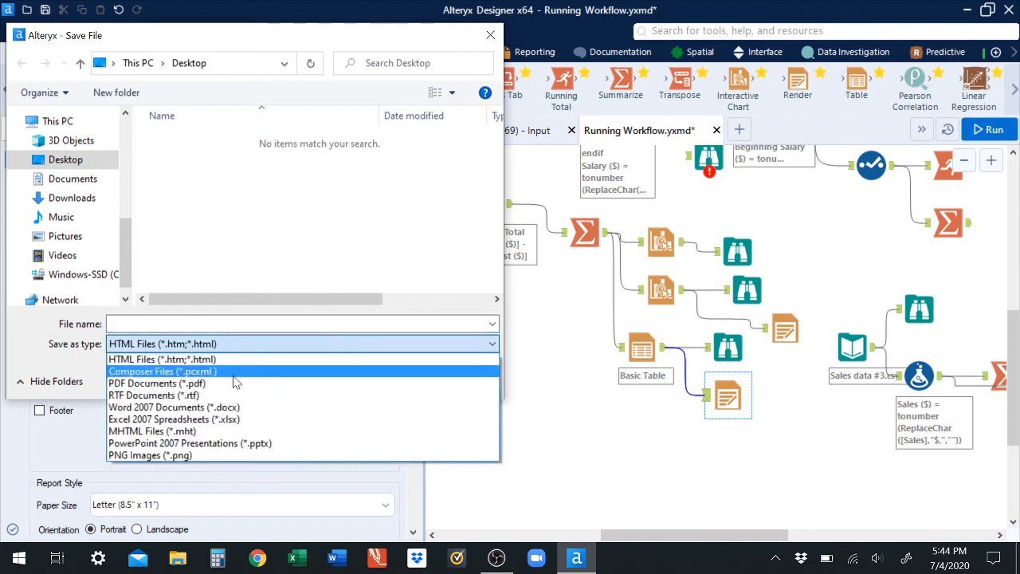
pyautogui.click(235, 383)
pyautogui.click(112, 323)
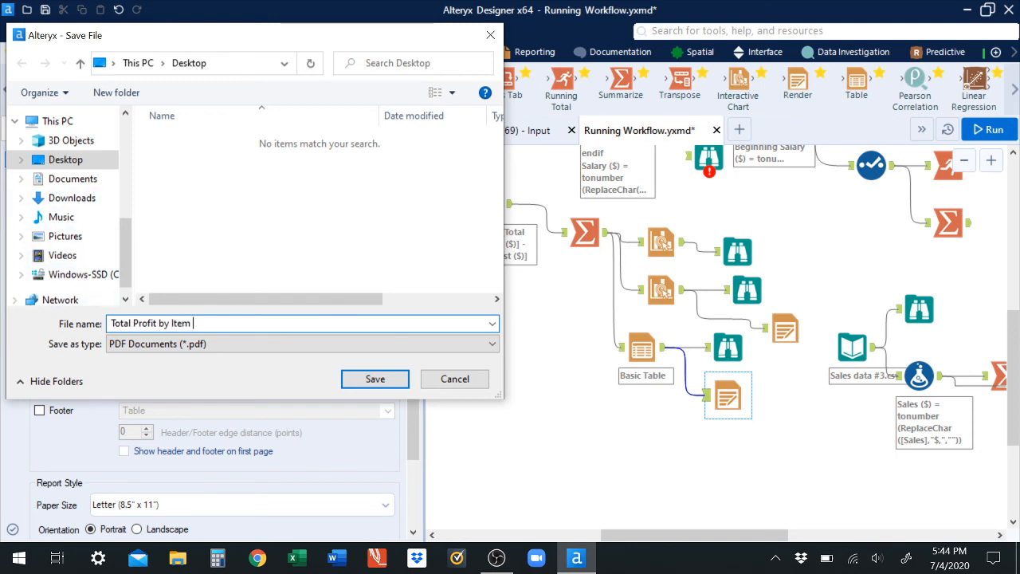
pyautogui.write('(Table')
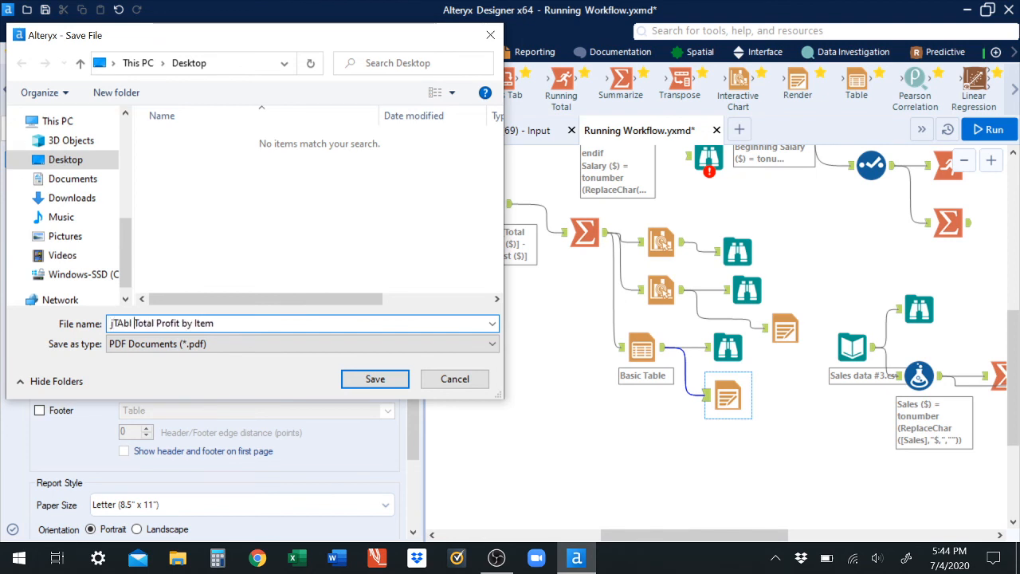
pyautogui.press('BackSpace')
pyautogui.press('BackSpace')
pyautogui.press('BackSpace')
pyautogui.press('BackSpace')
pyautogui.press('BackSpace')
pyautogui.press('BackSpace')
pyautogui.write('Table of')
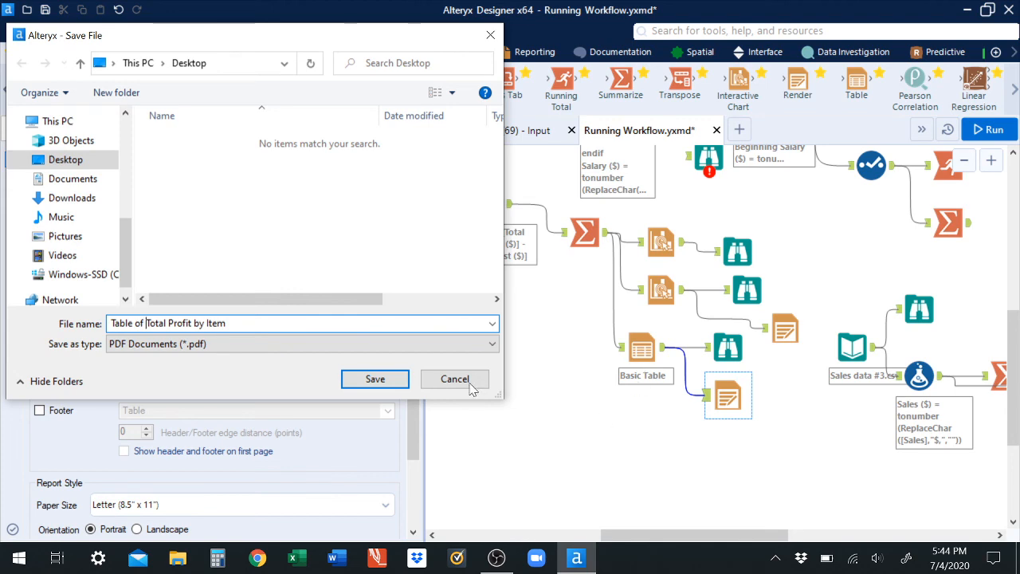
pyautogui.click(401, 384)
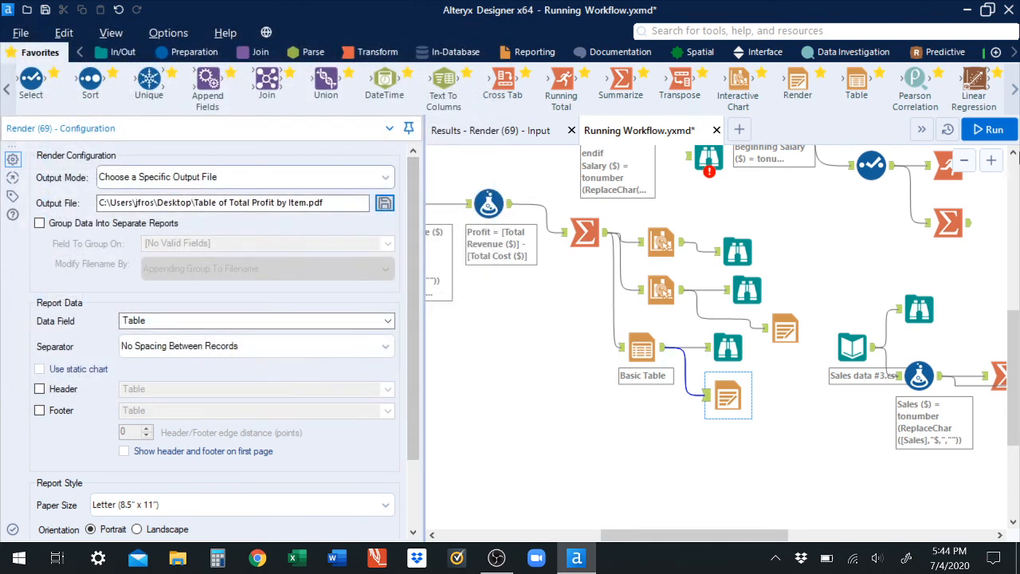
# Run the workflow and show the Windows desktop to locate the rendered Word and PDF files
pyautogui.click(991, 132)
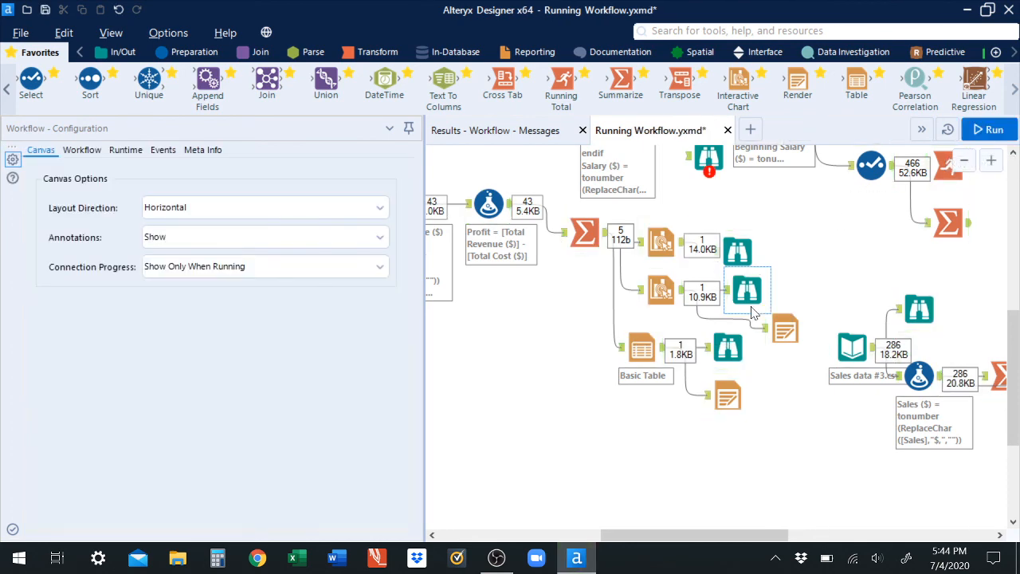
pyautogui.click(966, 10)
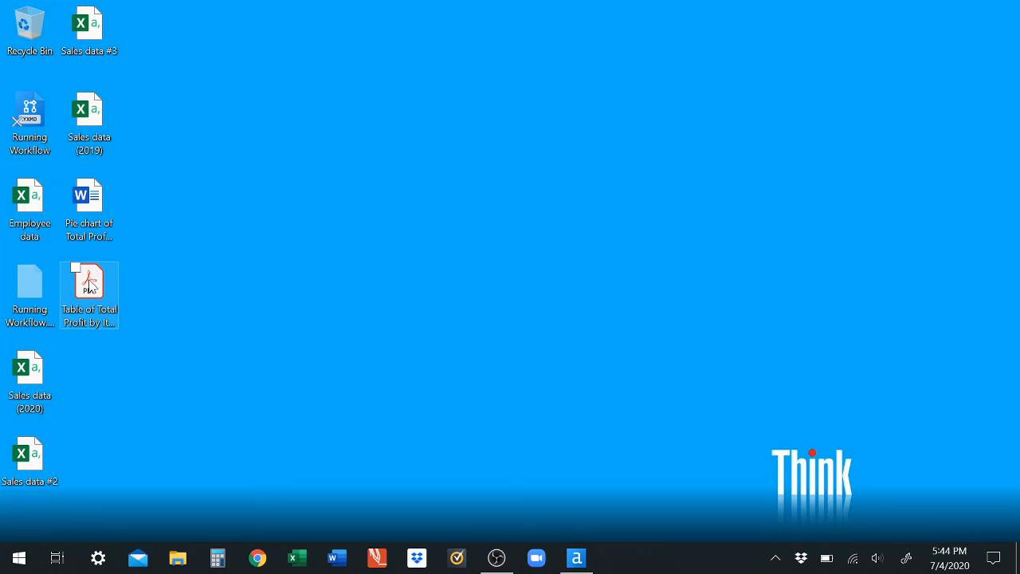
pyautogui.click(576, 558)
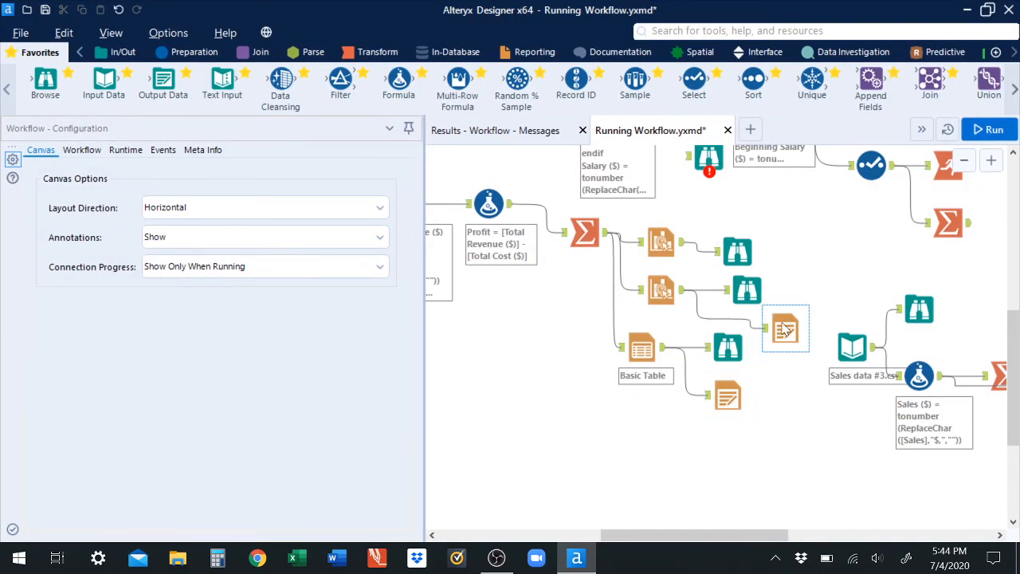
pyautogui.click(967, 10)
# Open the "Pie chart of Total Profit by Item" document in Word, look over the chart and close it
pyautogui.click(88, 195)
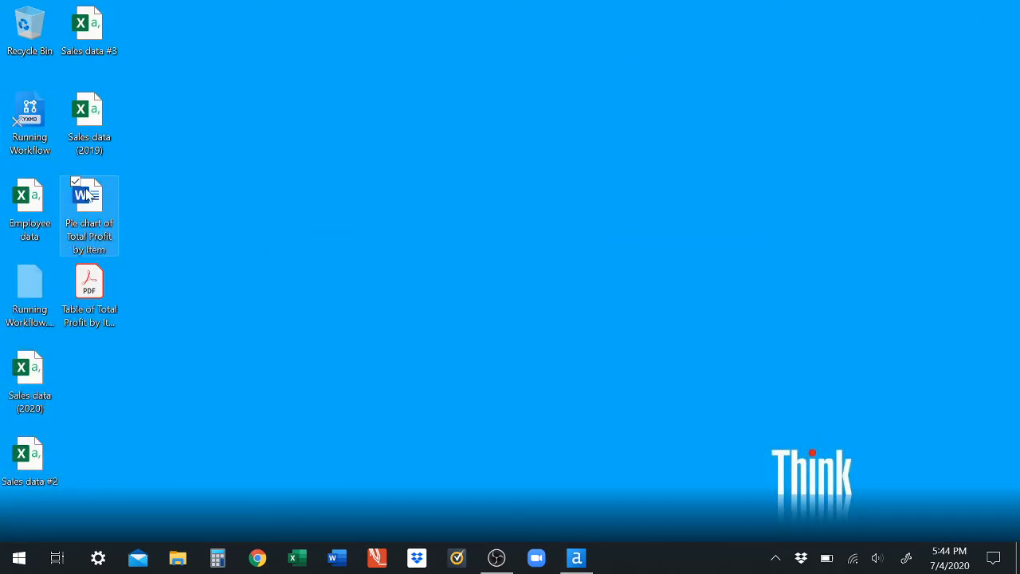
pyautogui.doubleClick(87, 195)
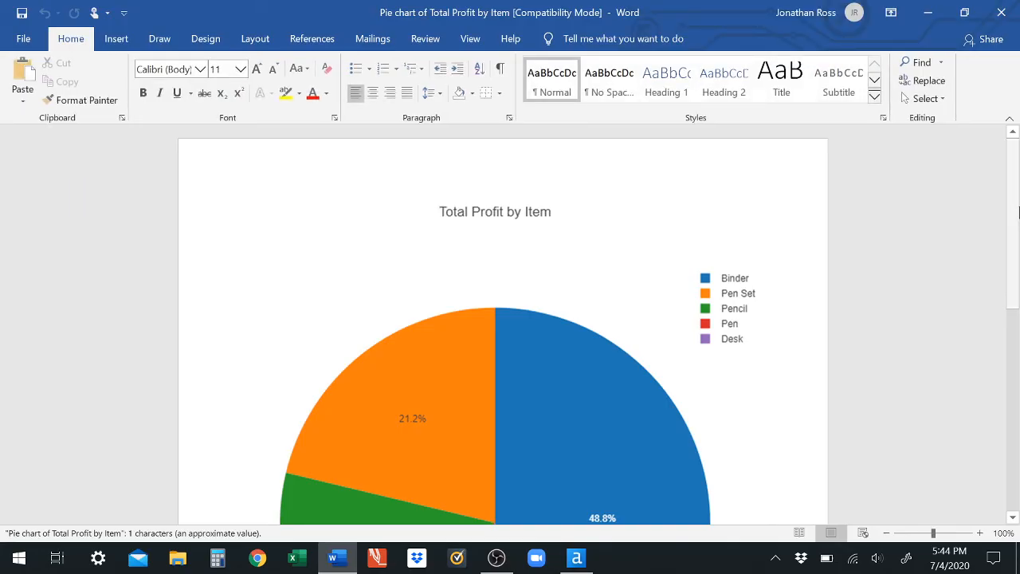
pyautogui.scroll(-10, 1018, 210)
pyautogui.scroll(10, 1018, 189)
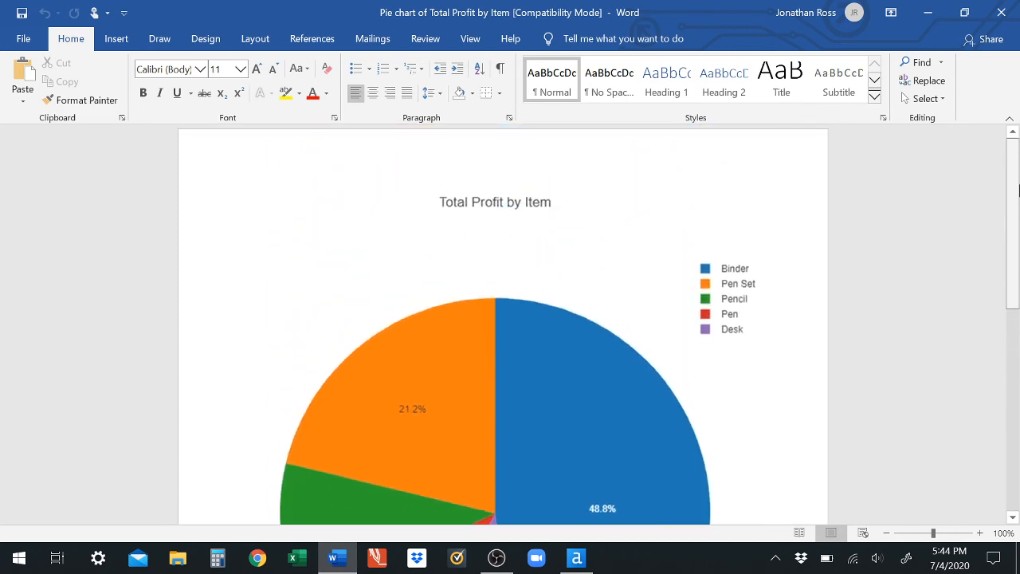
pyautogui.click(999, 13)
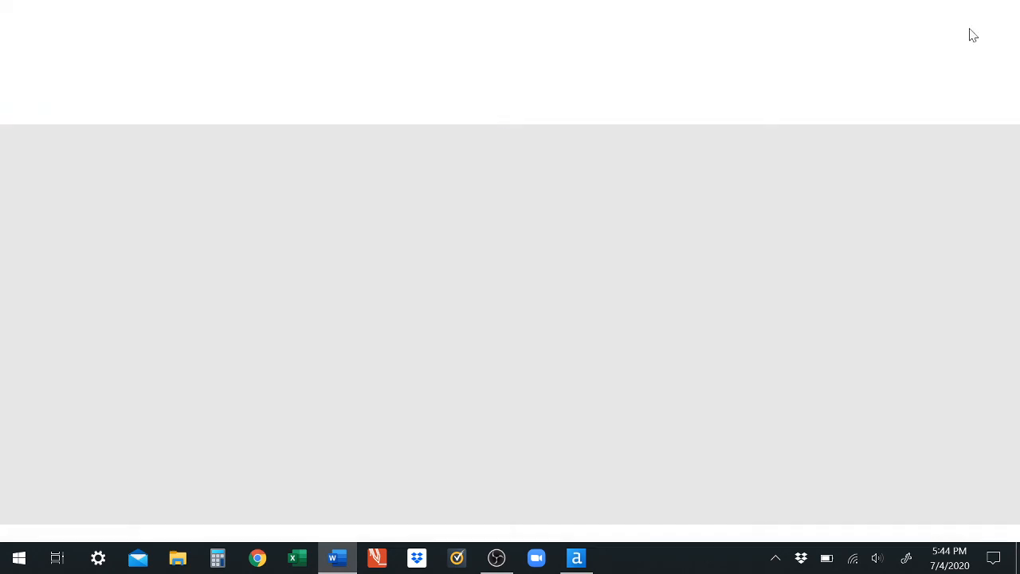
# Open the "Table of Total Profit by Item" PDF in Acrobat Reader, look over the table and close it
pyautogui.click(86, 301)
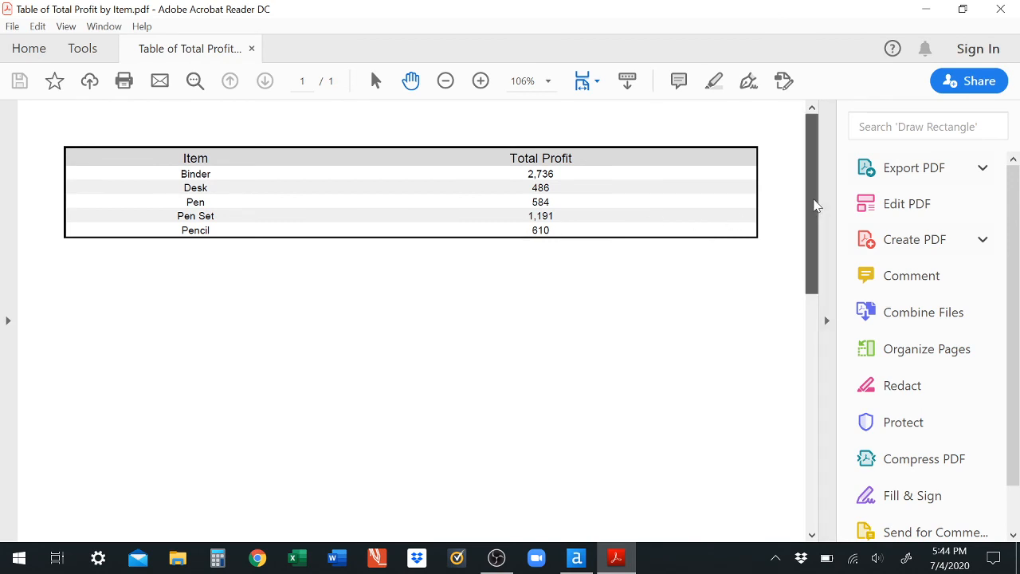
pyautogui.moveTo(814, 205); pyautogui.dragTo(794, 169)
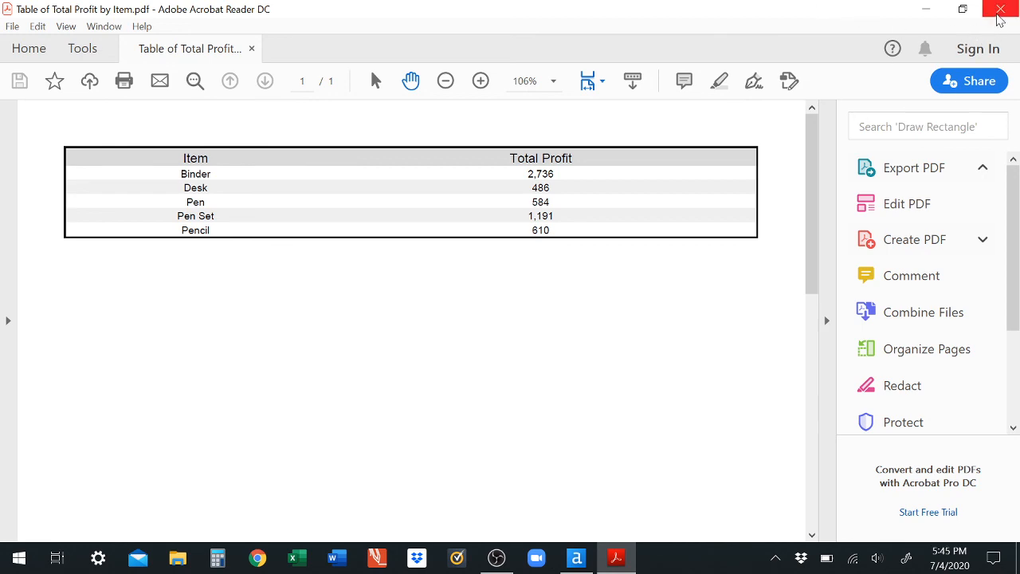
pyautogui.click(1001, 9)
# Switch back to Alteryx Designer and review the configuration options of the Basic Table tool
pyautogui.click(577, 556)
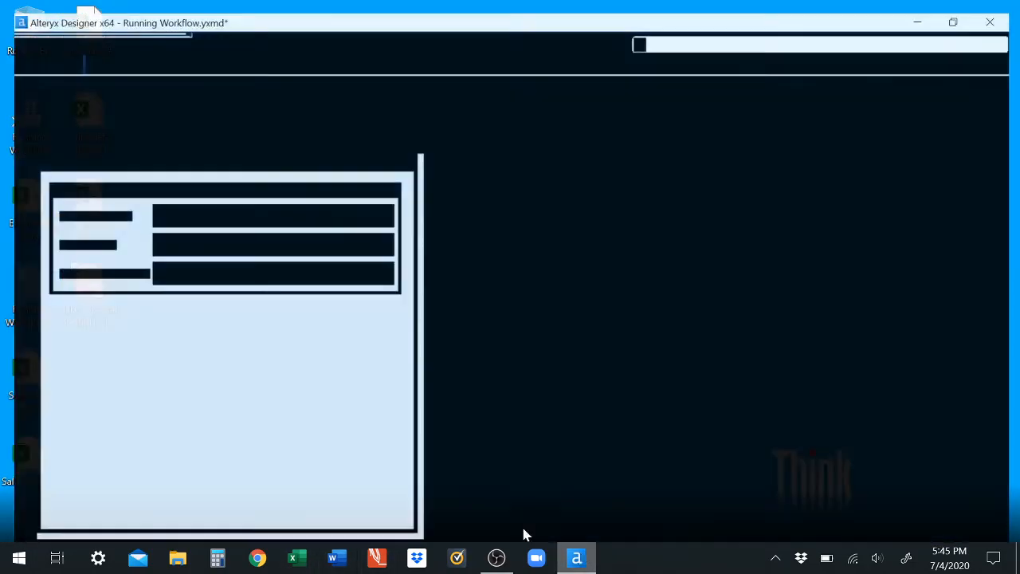
pyautogui.click(647, 358)
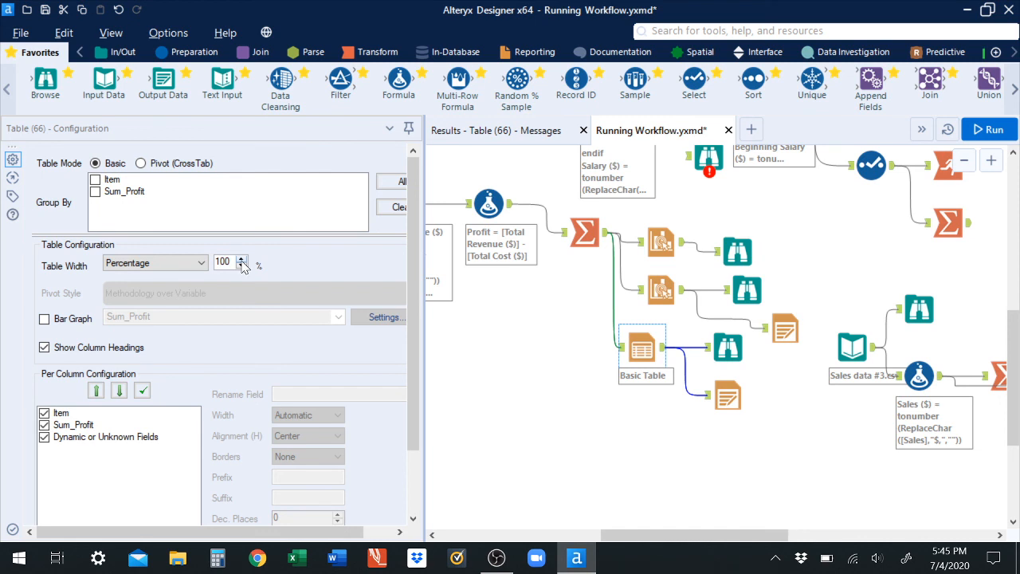
pyautogui.moveTo(409, 251); pyautogui.dragTo(444, 356)
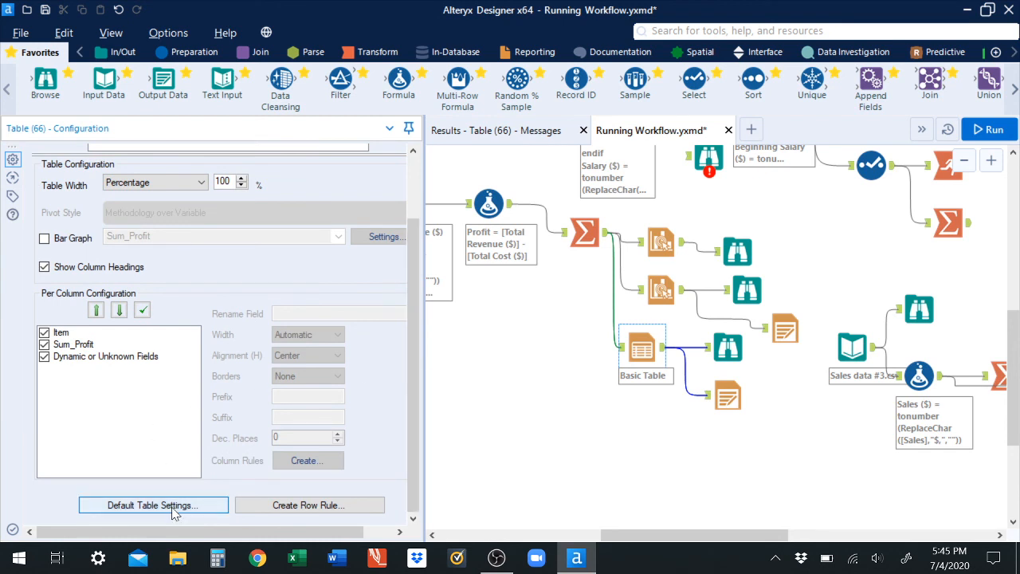
pyautogui.moveTo(410, 345); pyautogui.dragTo(418, 254)
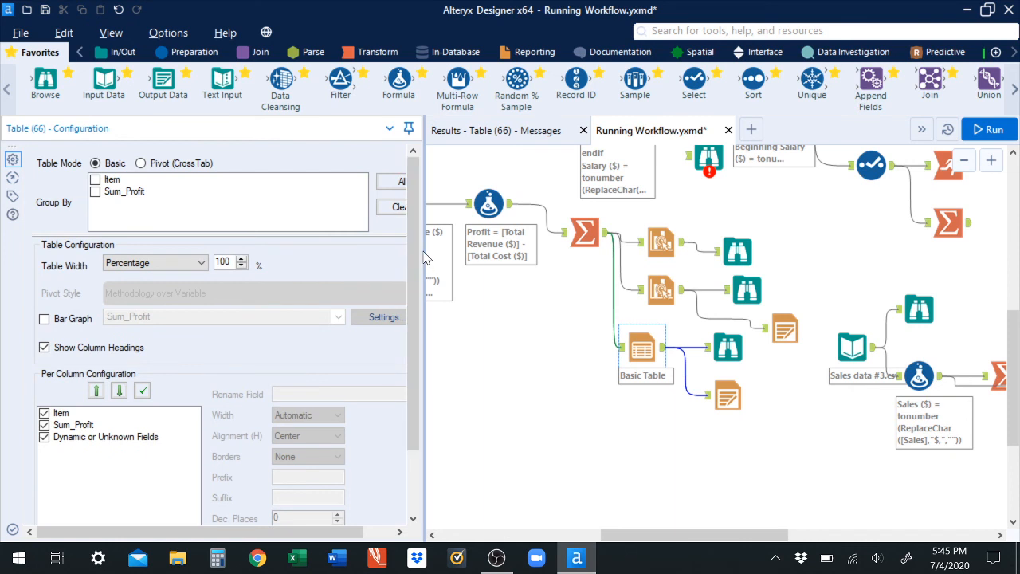